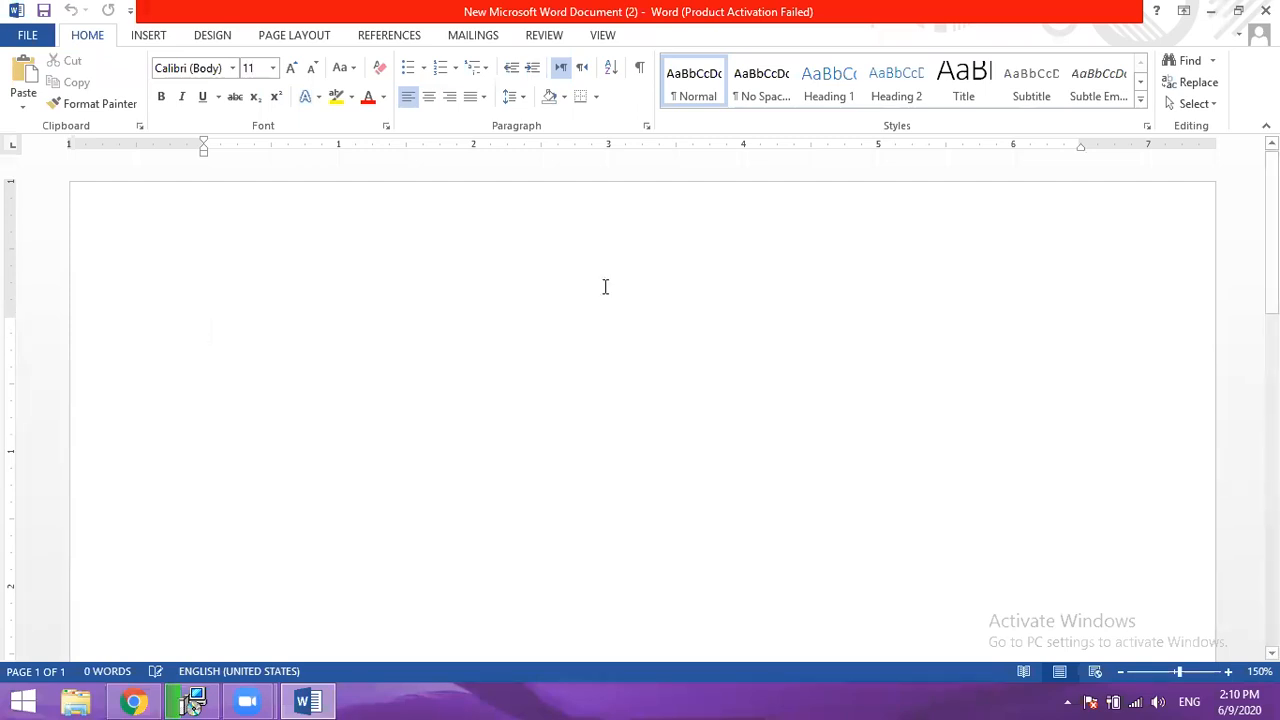
- Minimize the open document and create a new Microsoft Word Document file on the desktop
left_click(1212, 12)
right_click(728, 379)
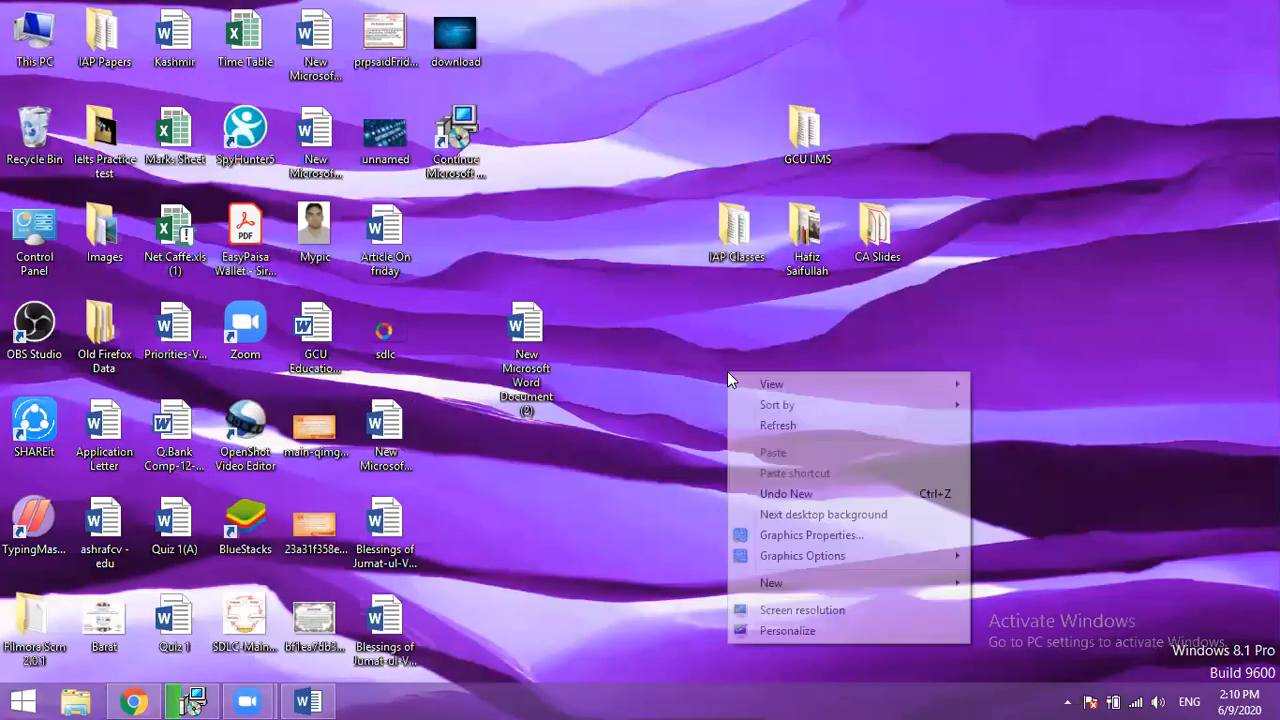
mouse_move(918, 584)
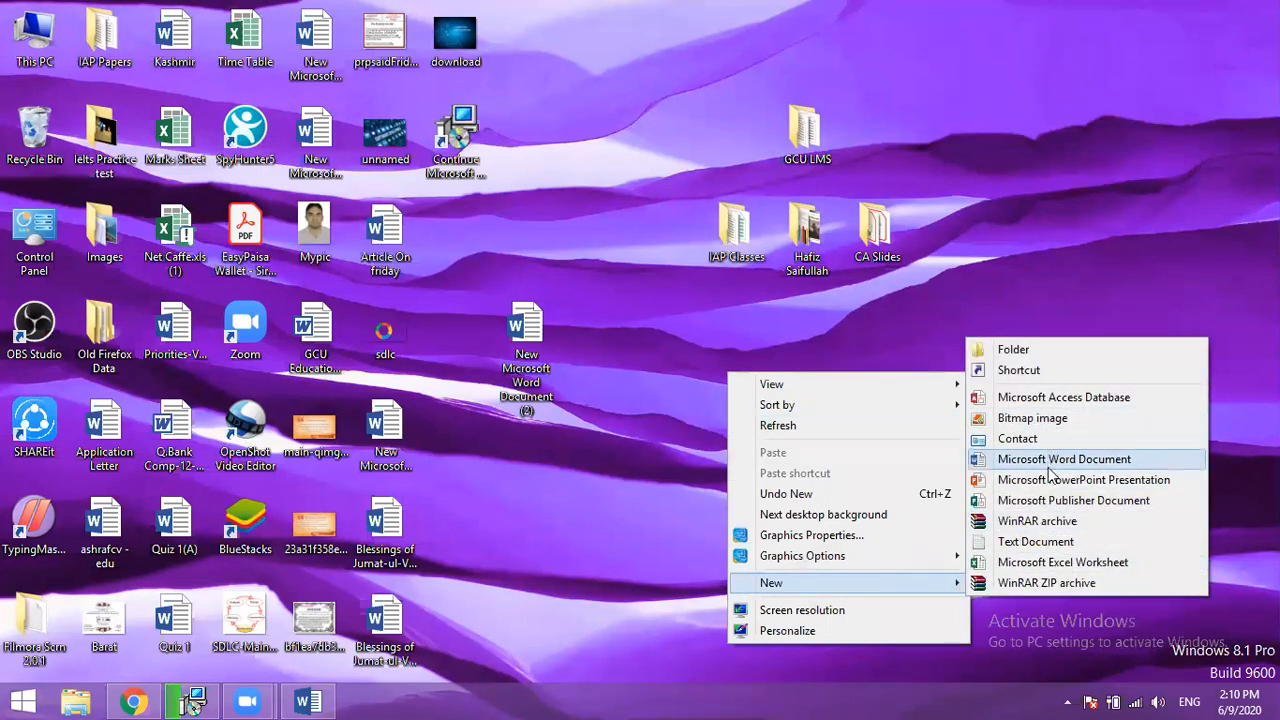
left_click(1052, 460)
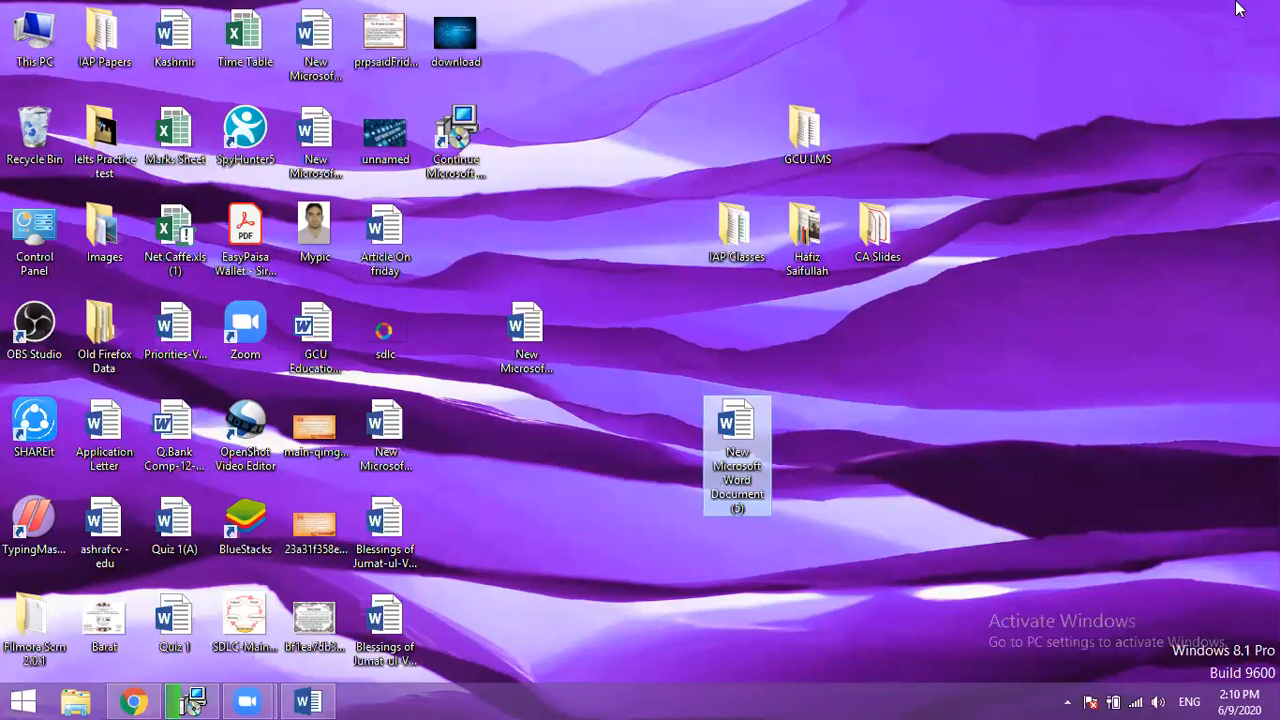
- Search the computer for winword, then leave the search
mouse_move(1279, 0)
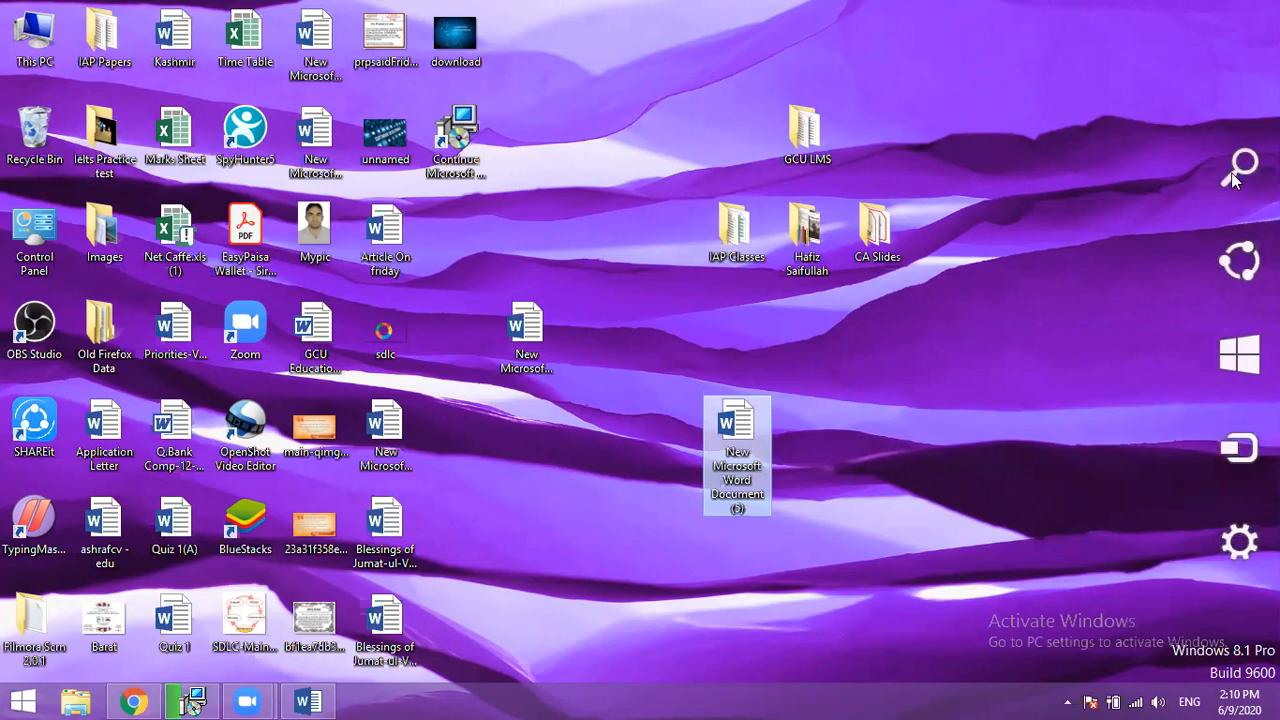
left_click(1231, 176)
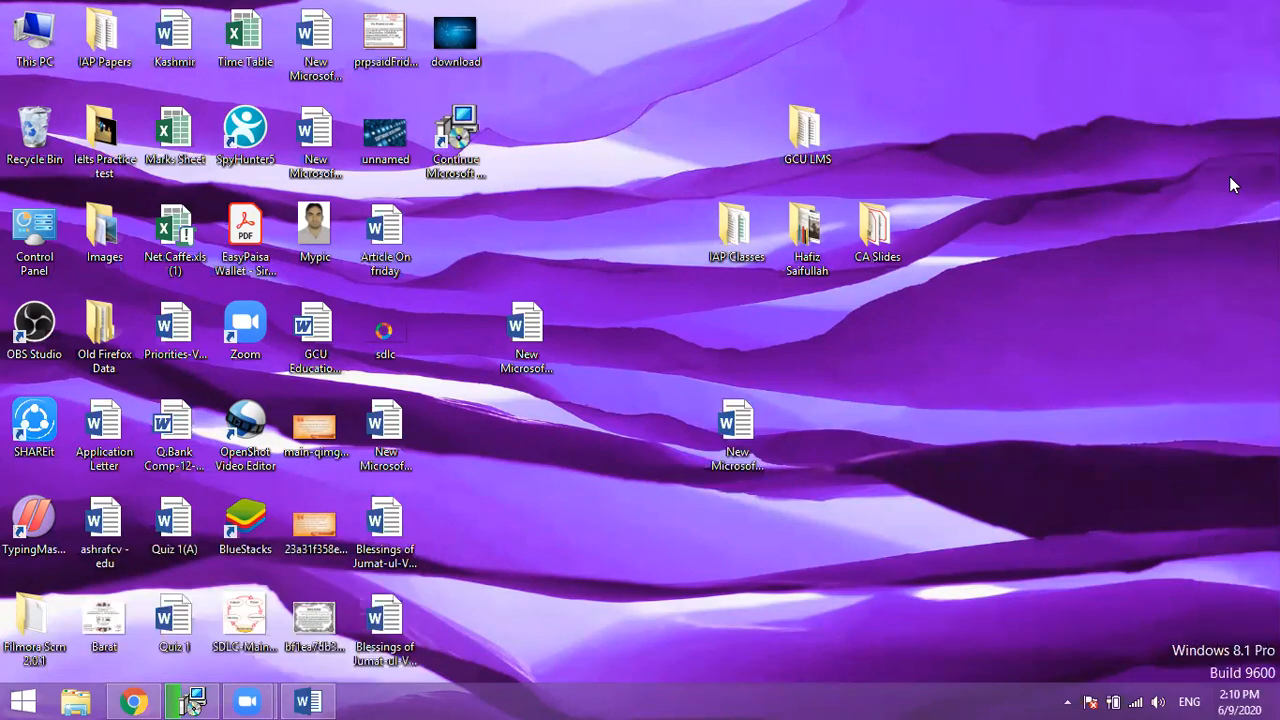
key("super+s")
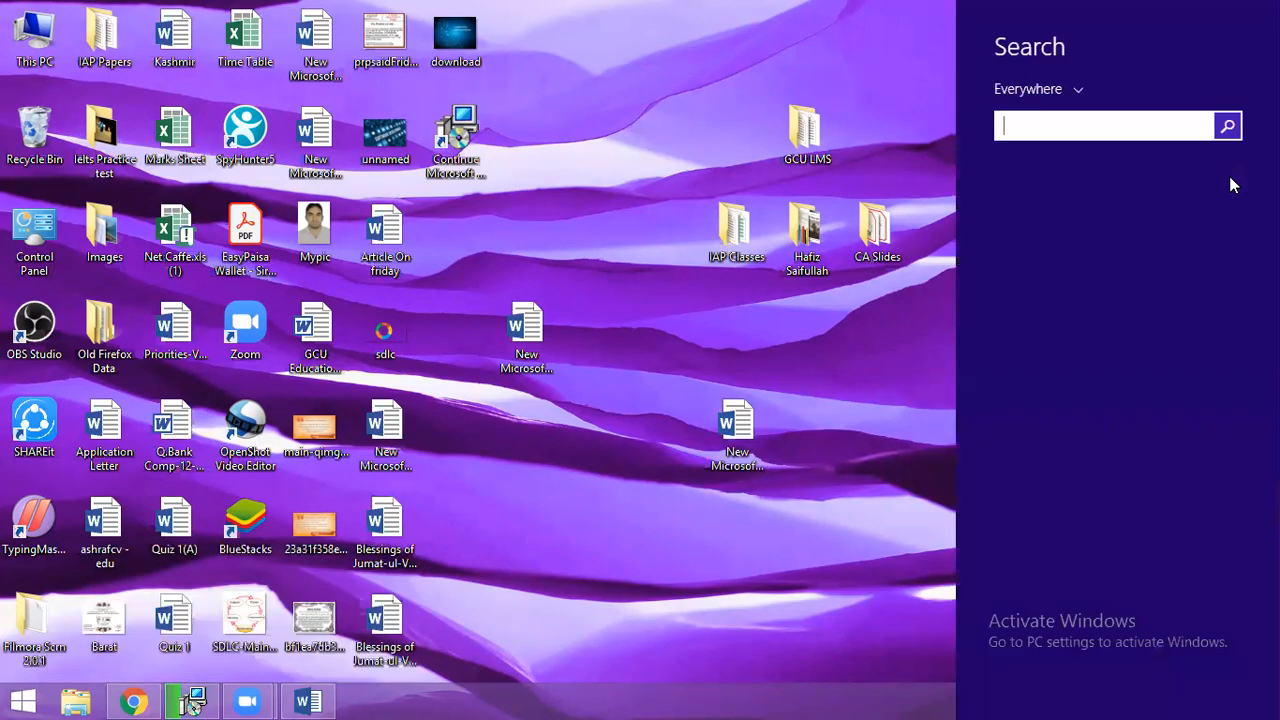
type("winword")
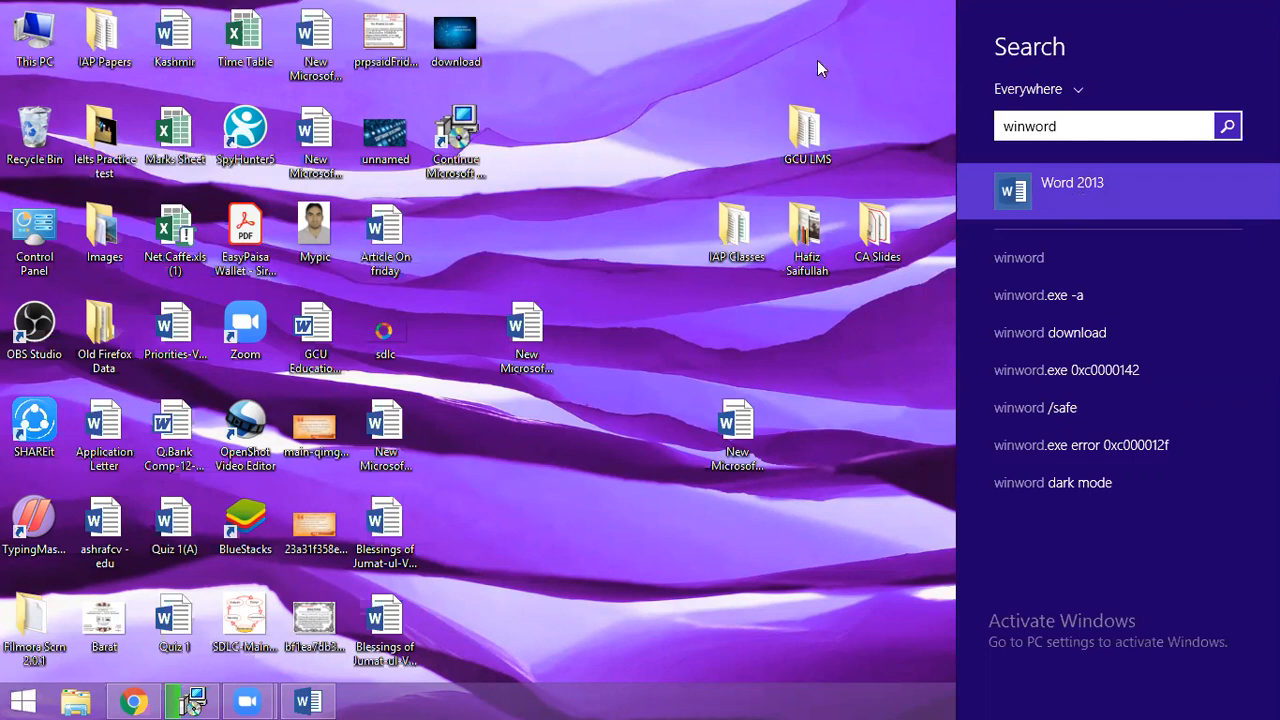
left_click(22, 700)
left_click(22, 700)
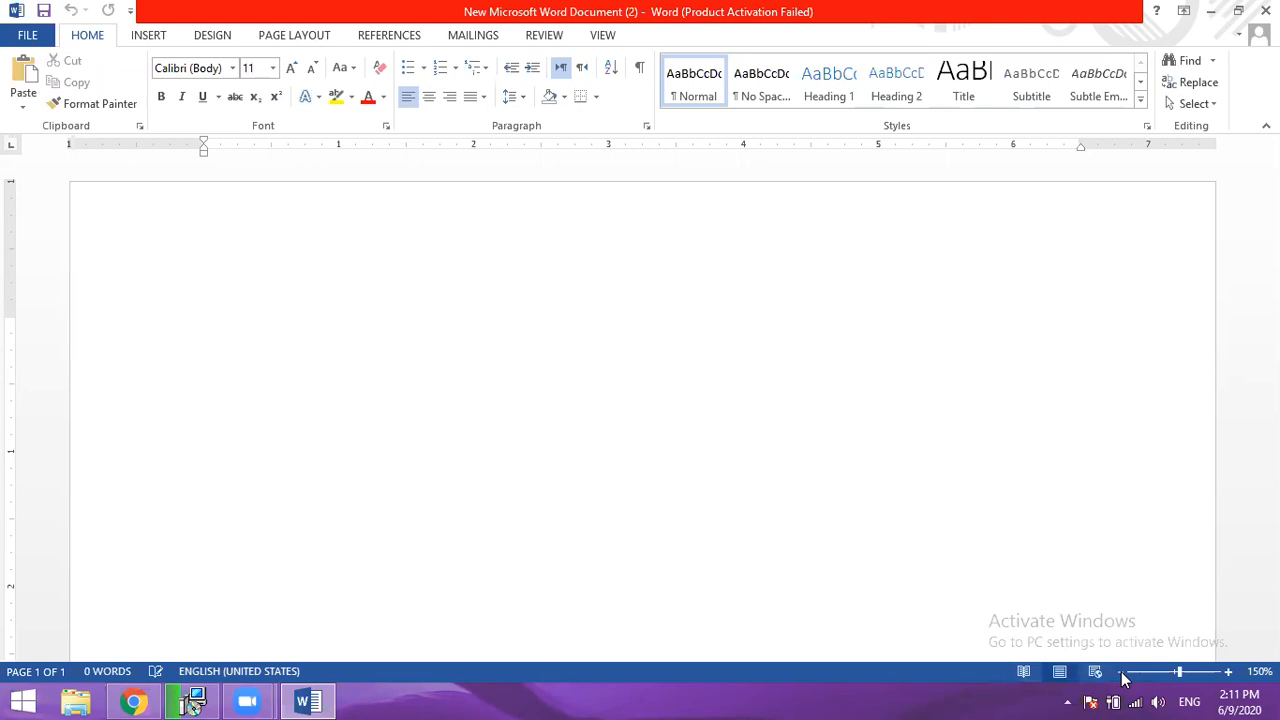
- Open the Word Options dialog to view its General settings, and close it without changing anything
left_click(30, 40)
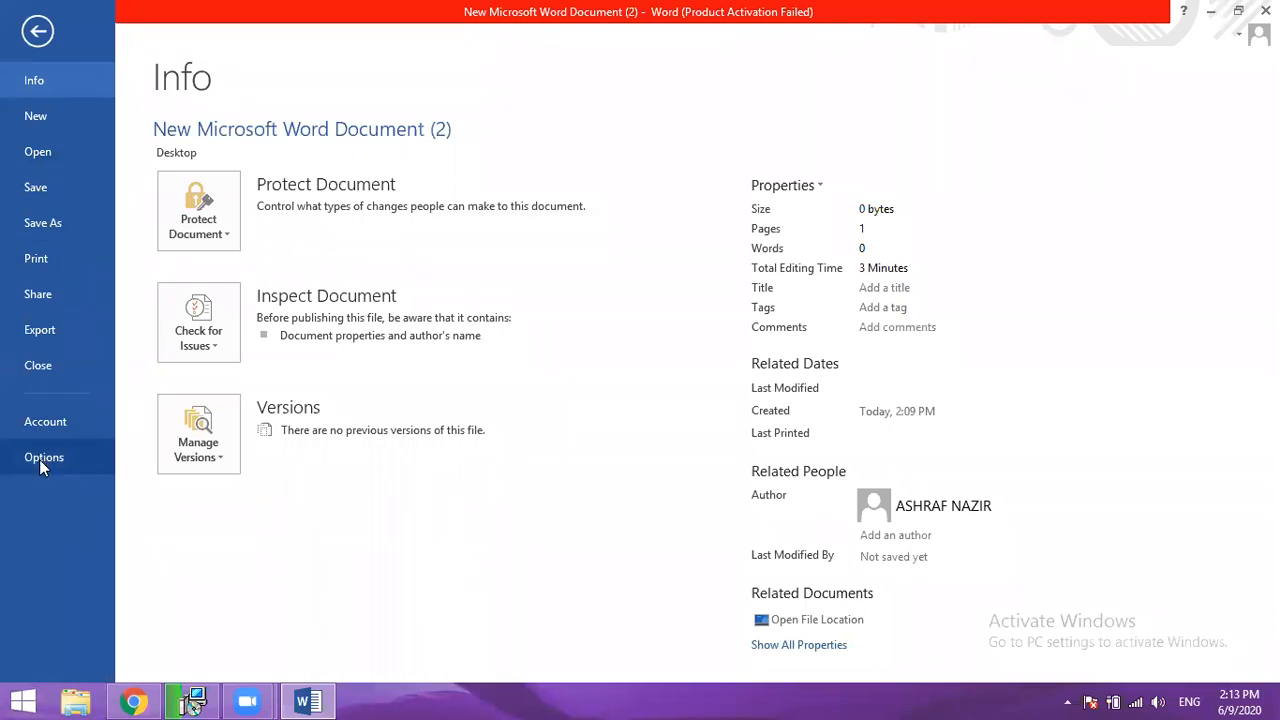
key("Escape")
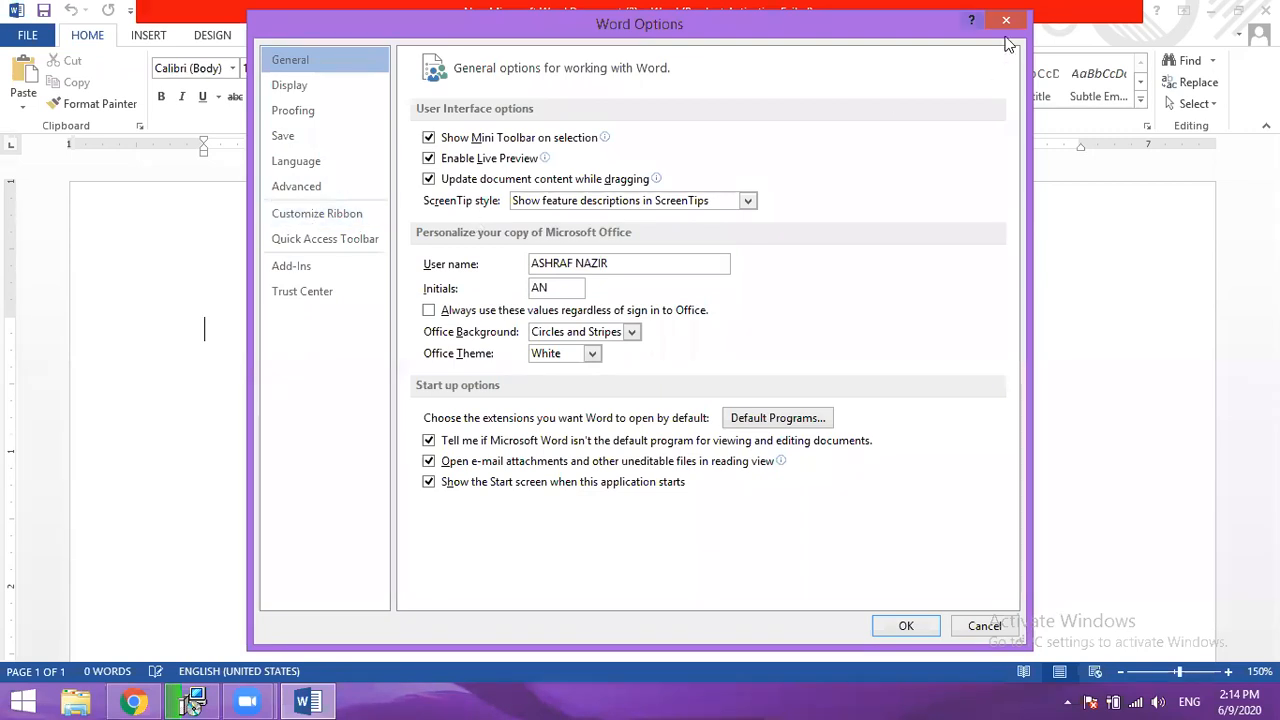
left_click_drag(1006, 38, 1020, 90)
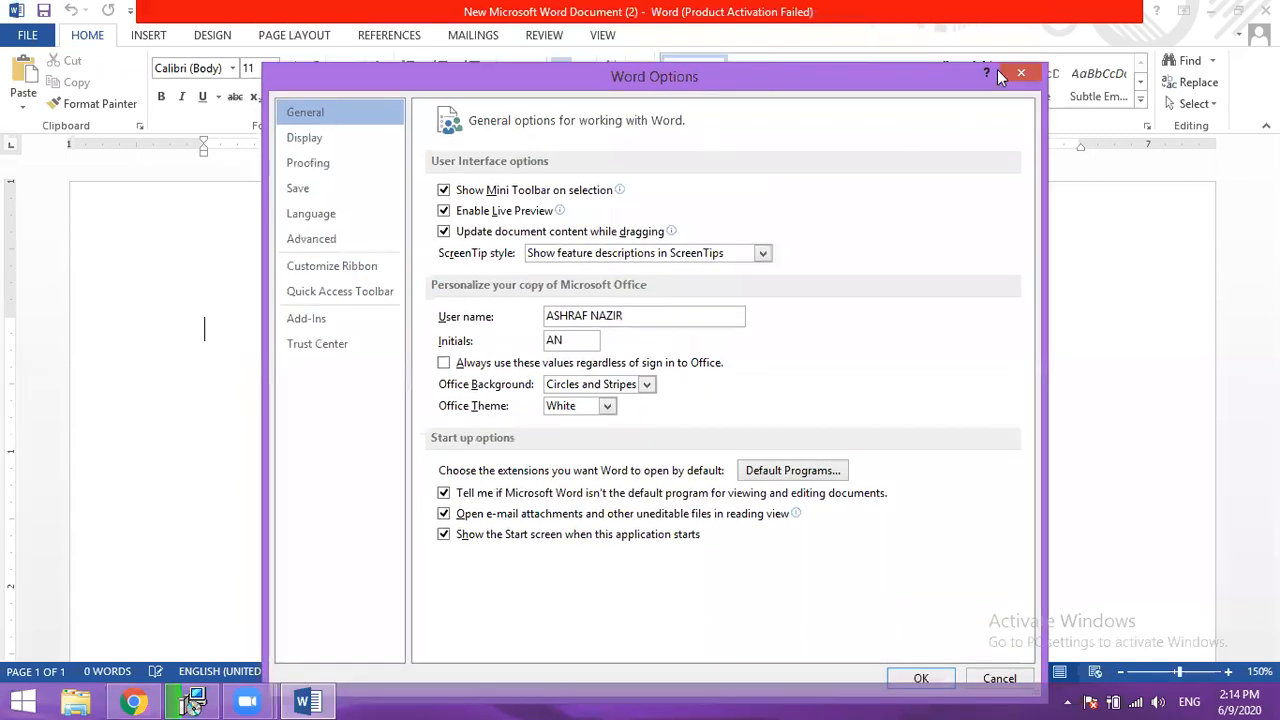
left_click(1016, 72)
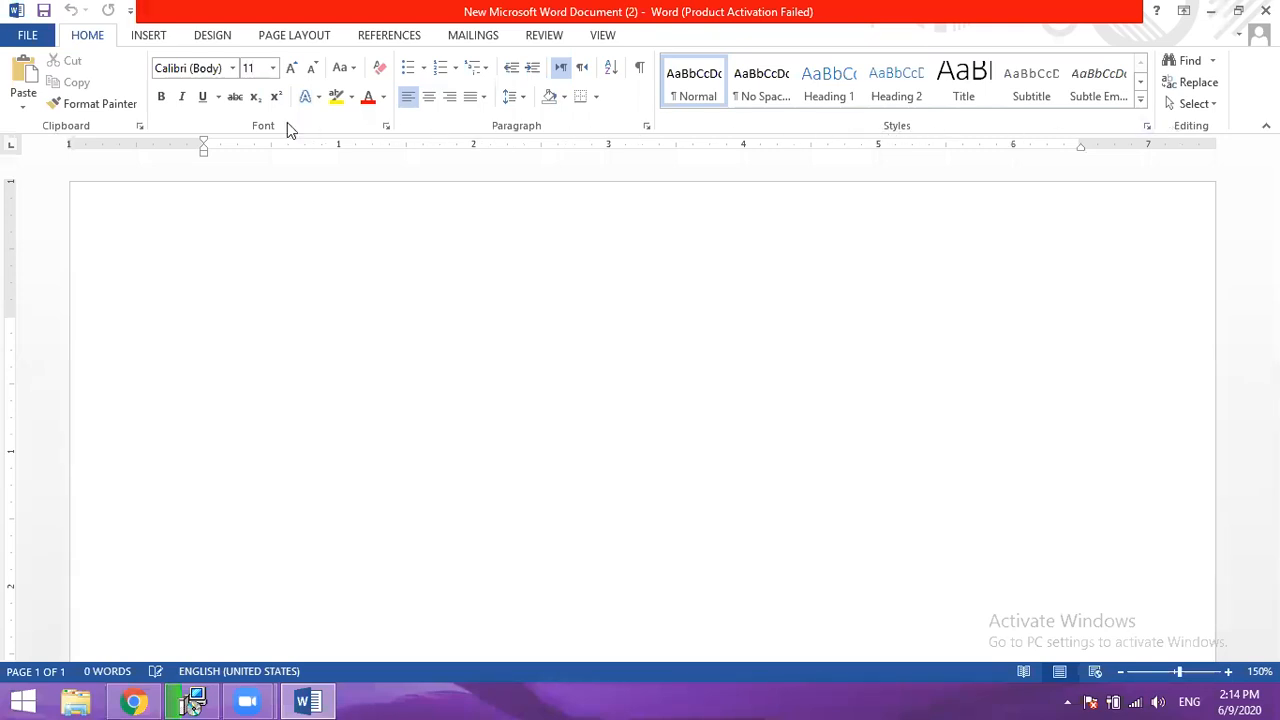
left_click(150, 36)
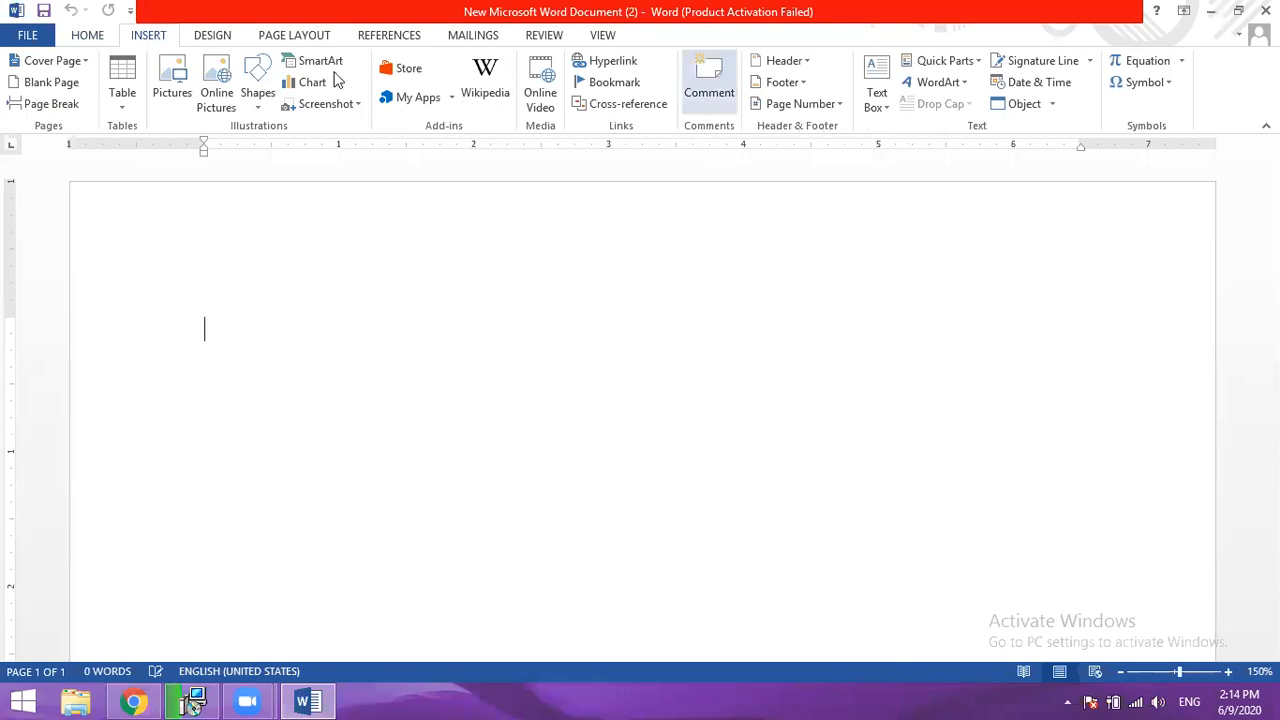
left_click(273, 36)
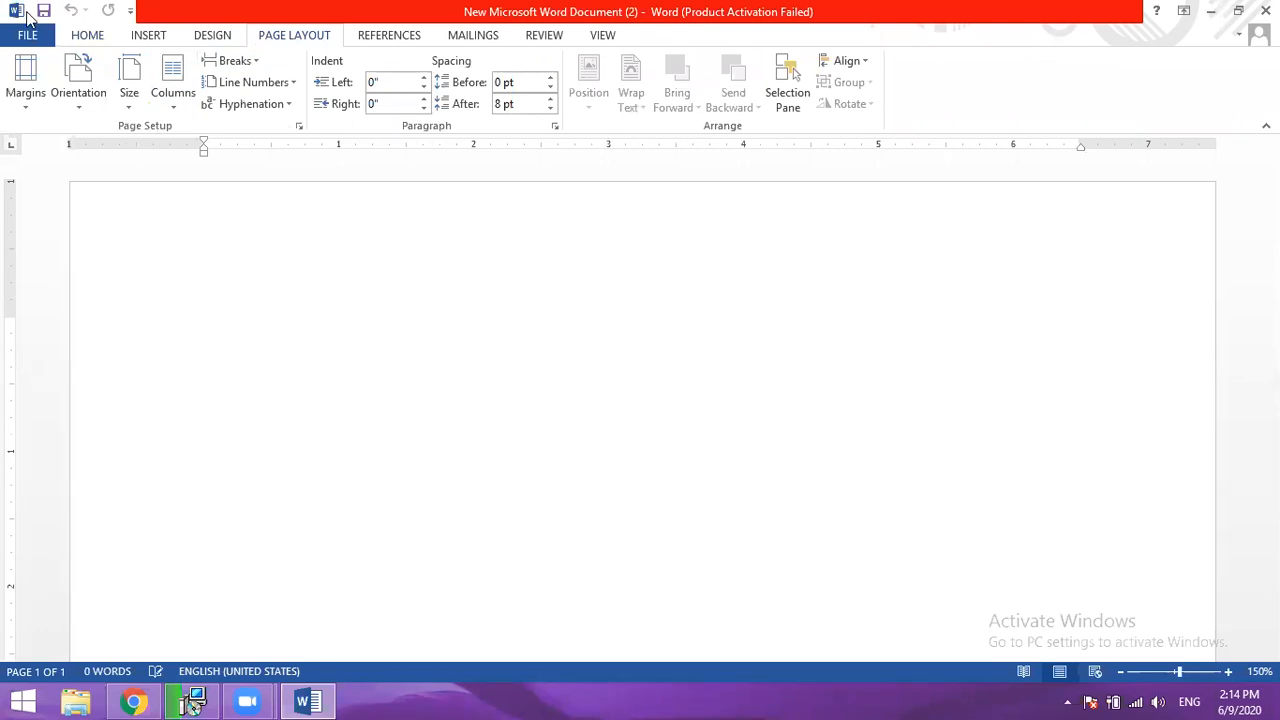
left_click(87, 36)
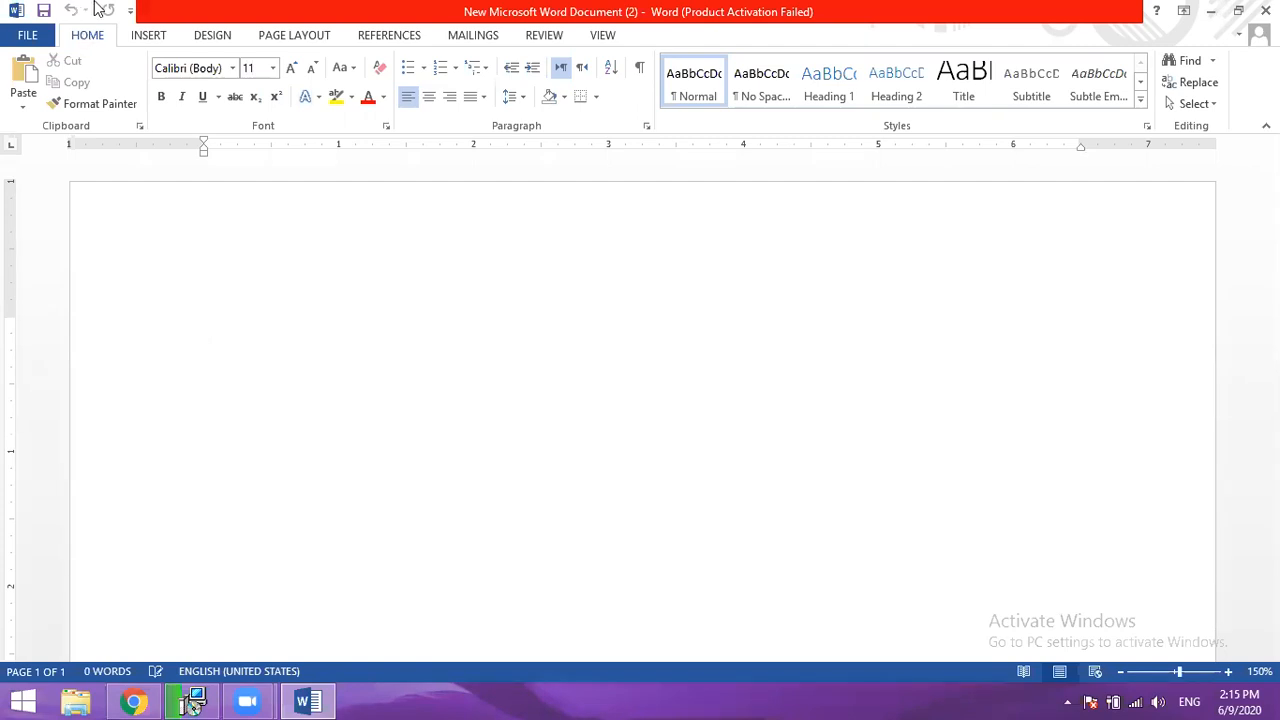
left_click(148, 36)
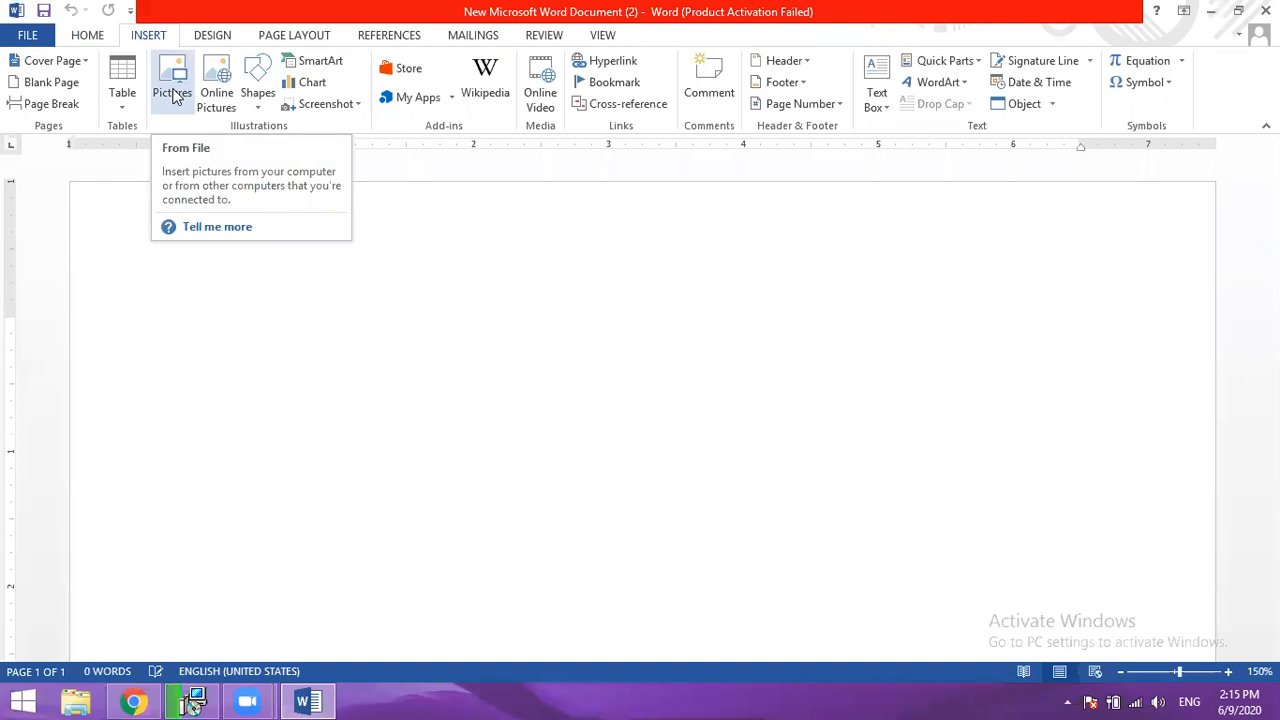
left_click(92, 38)
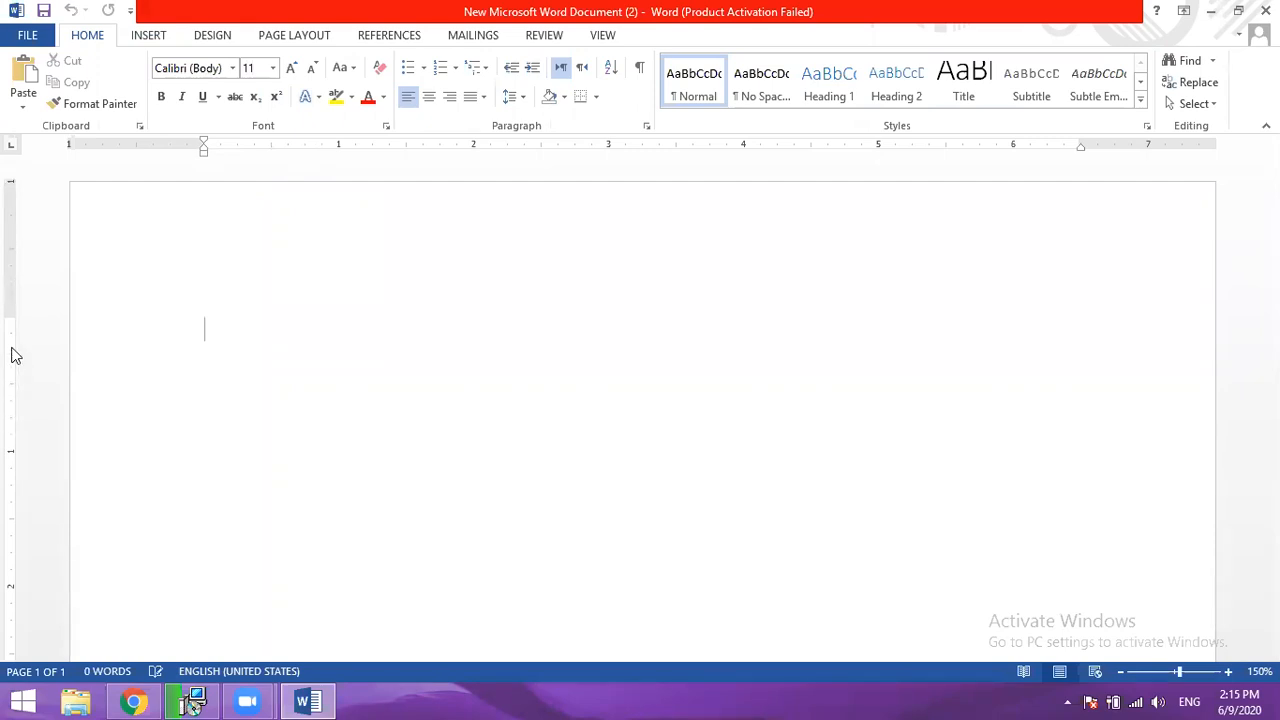
scroll(4, 482, "down", 3)
scroll(4, 482, "down", 10)
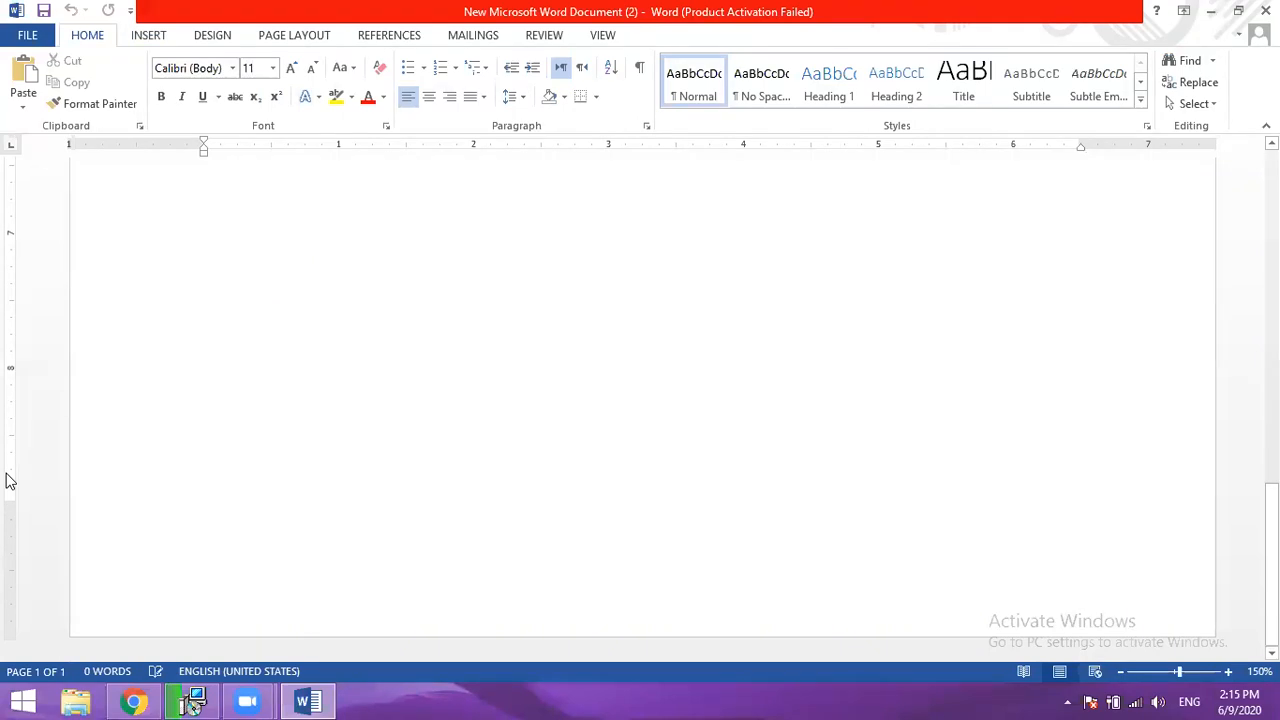
scroll(8, 482, "up", 12)
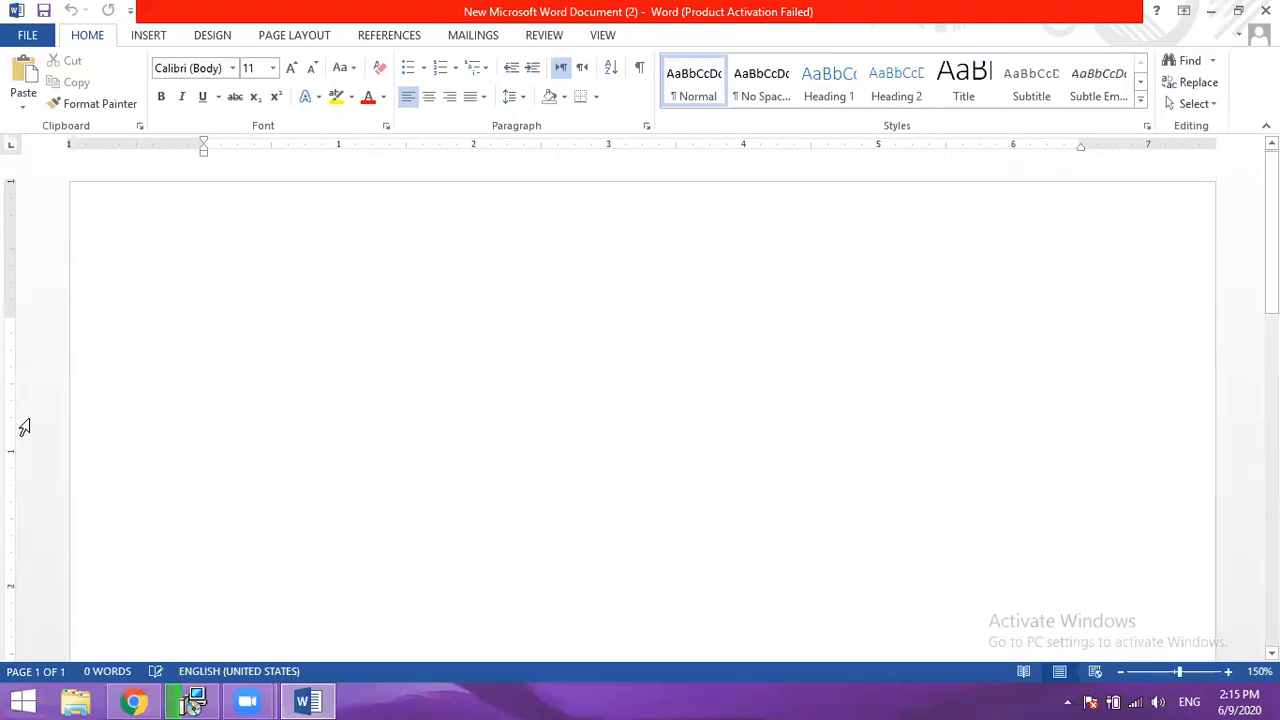
scroll(640, 410, "down", 9)
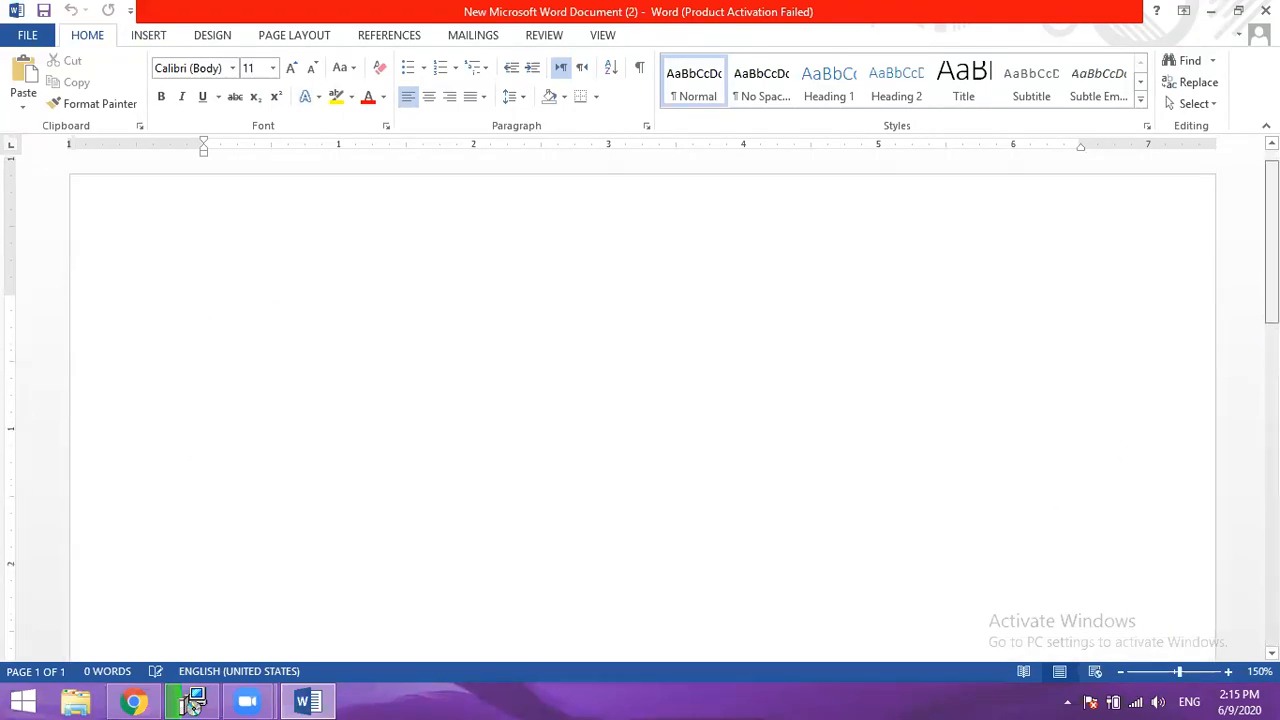
scroll(241, 266, "up", 9)
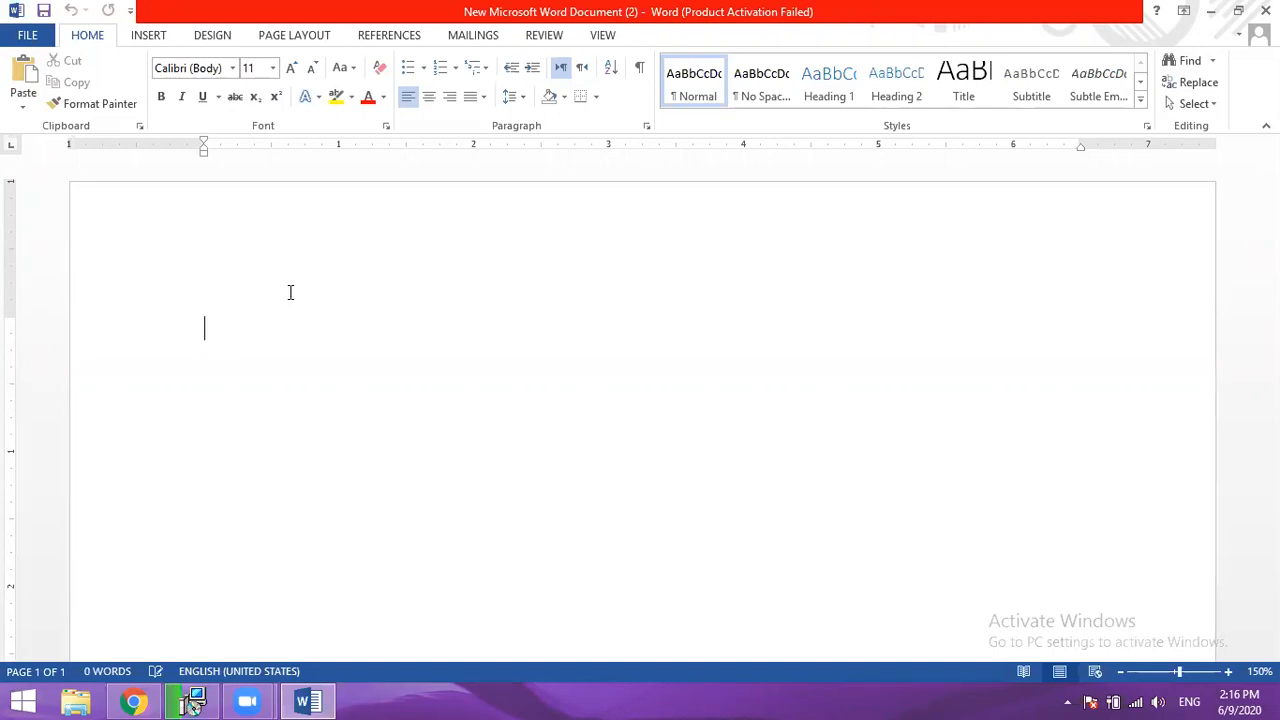
- Generate random sample text at the start of the blank document with the formula =rand(10,10)
type("=rand()")
key("Left")
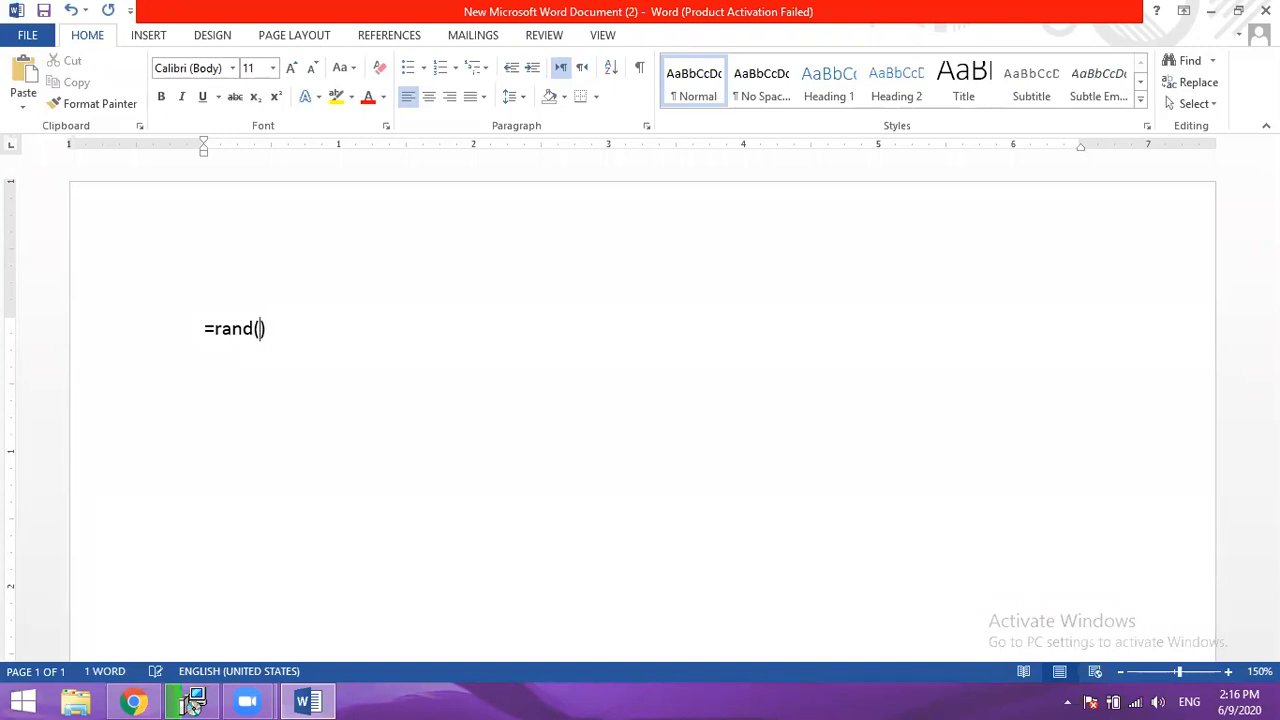
type("10,10")
key("Left")
key("Left")
key("Right")
key("Right")
key("Return")
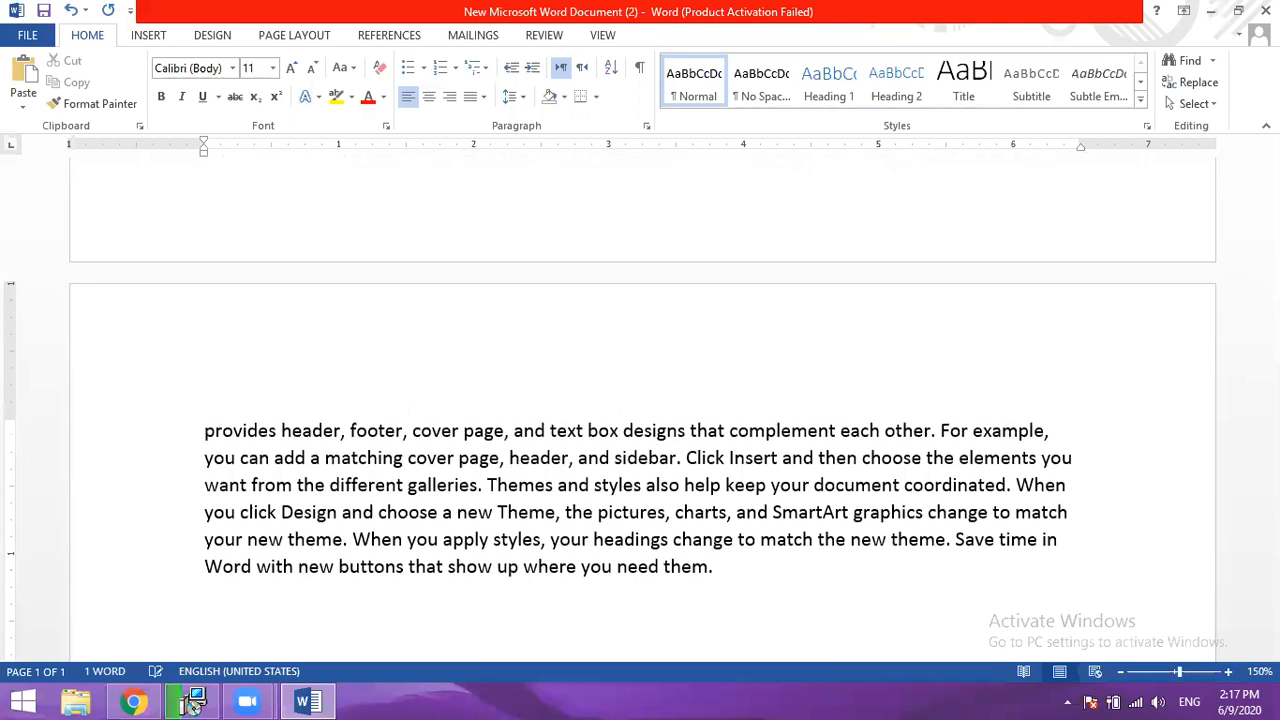
- Return to the start of the document and look over the generated sample paragraphs
key("Up")
key("Up")
key("Up")
key("Up")
key("Up")
key("Up")
key("Up")
key("Up")
key("Up")
key("Up")
key("Up")
key("Up")
key("Up")
key("Up")
key("Up")
key("Up")
key("Up")
key("Up")
key("Up")
key("Up")
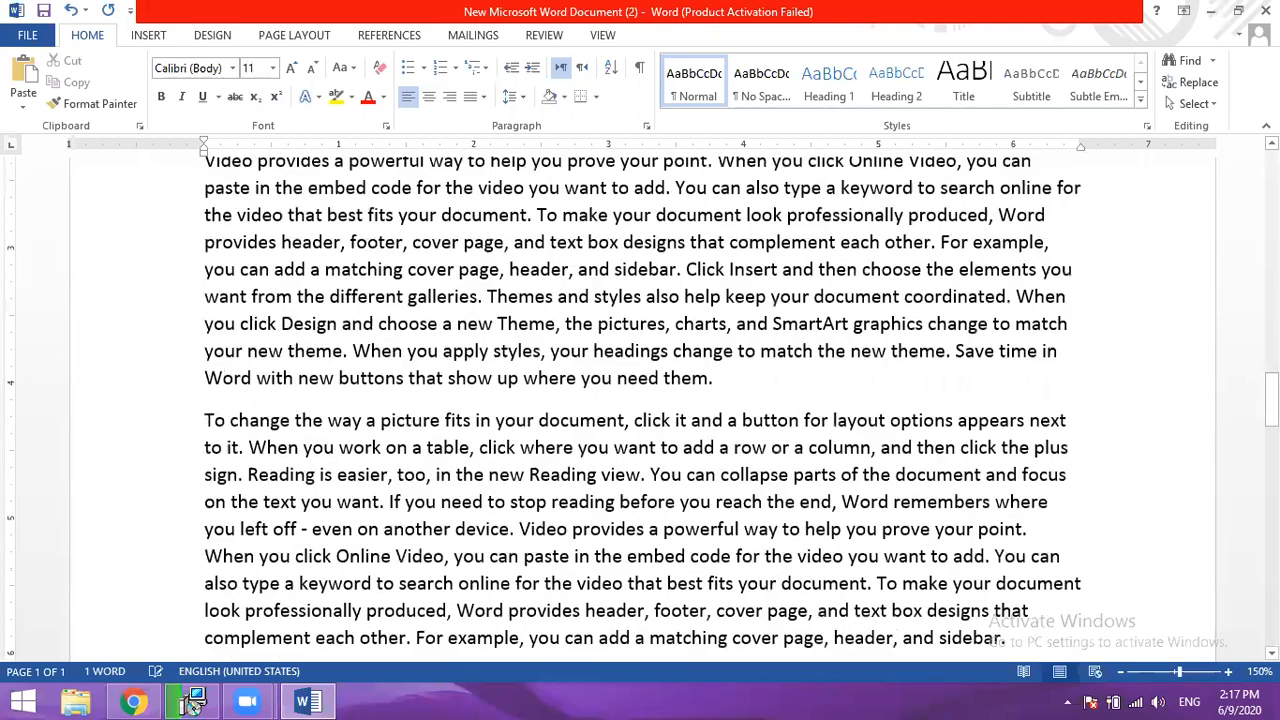
key("Up")
key("Up")
key("Up")
key("Up")
key("Up")
key("Up")
key("Up")
key("Up")
key("Up")
key("Up")
key("Up")
key("Up")
key("Up")
key("Up")
key("Up")
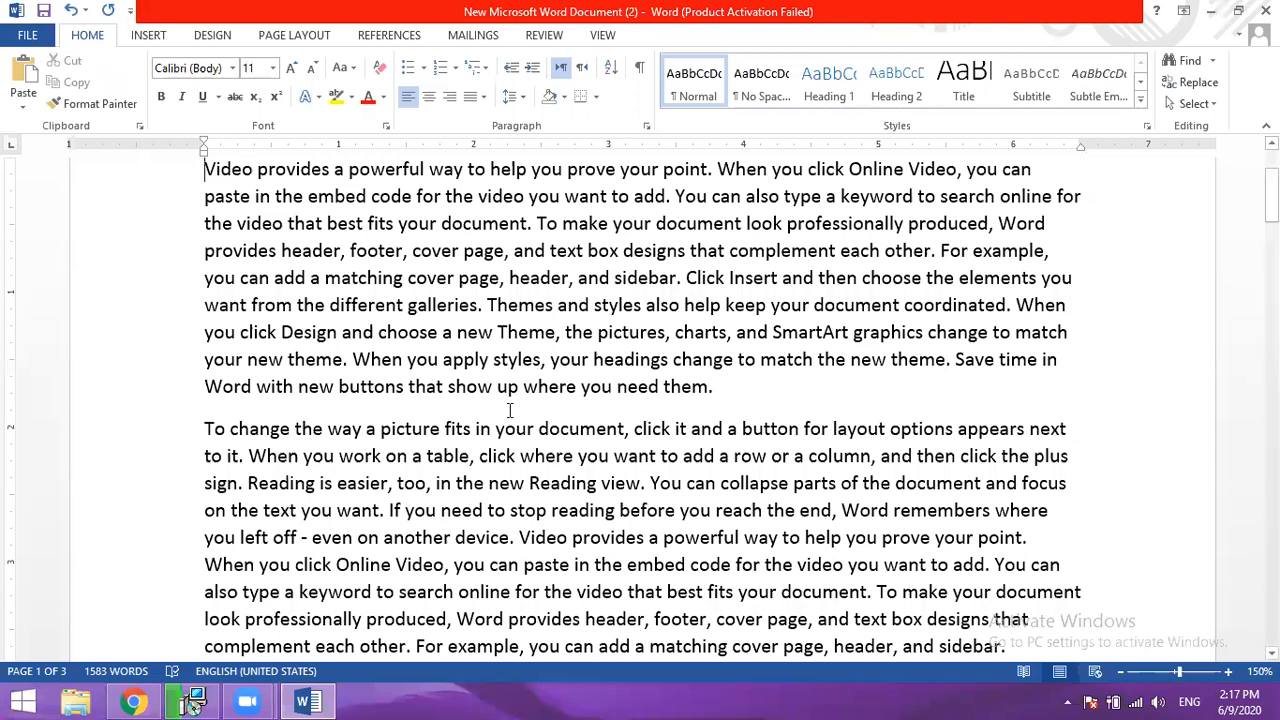
scroll(538, 447, "up", 2)
scroll(538, 447, "up", 1)
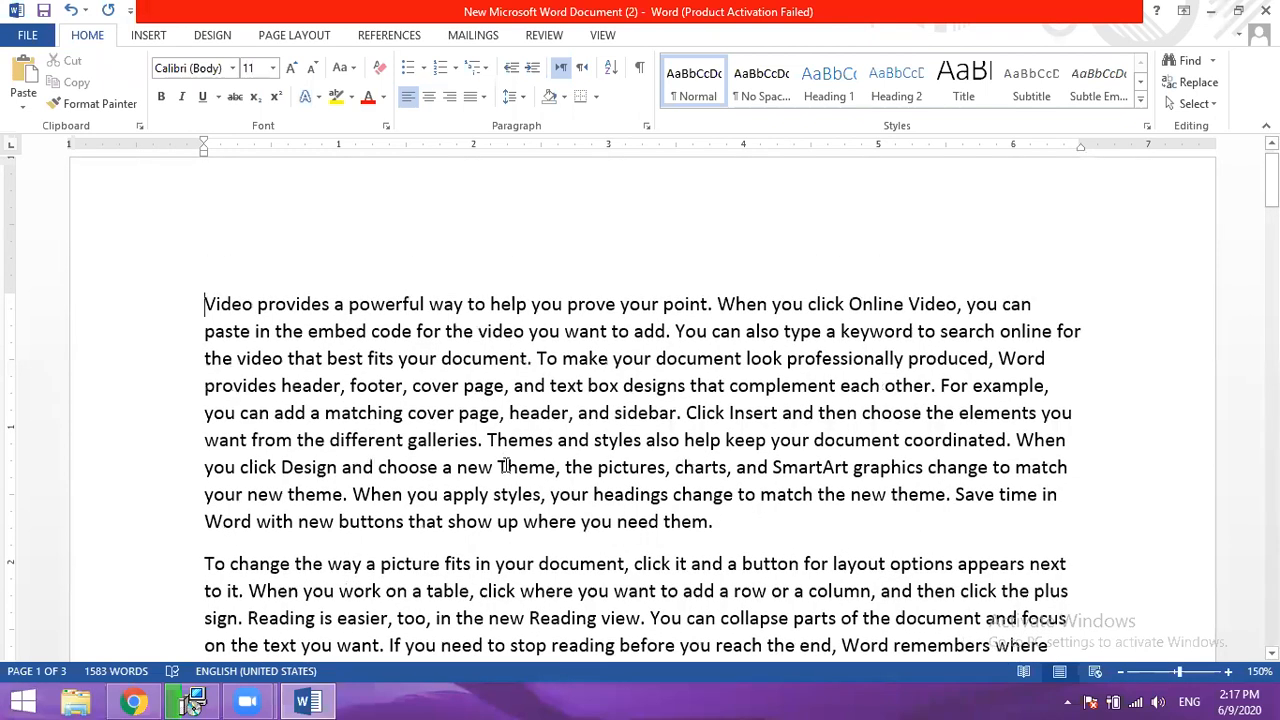
scroll(506, 466, "down", 7)
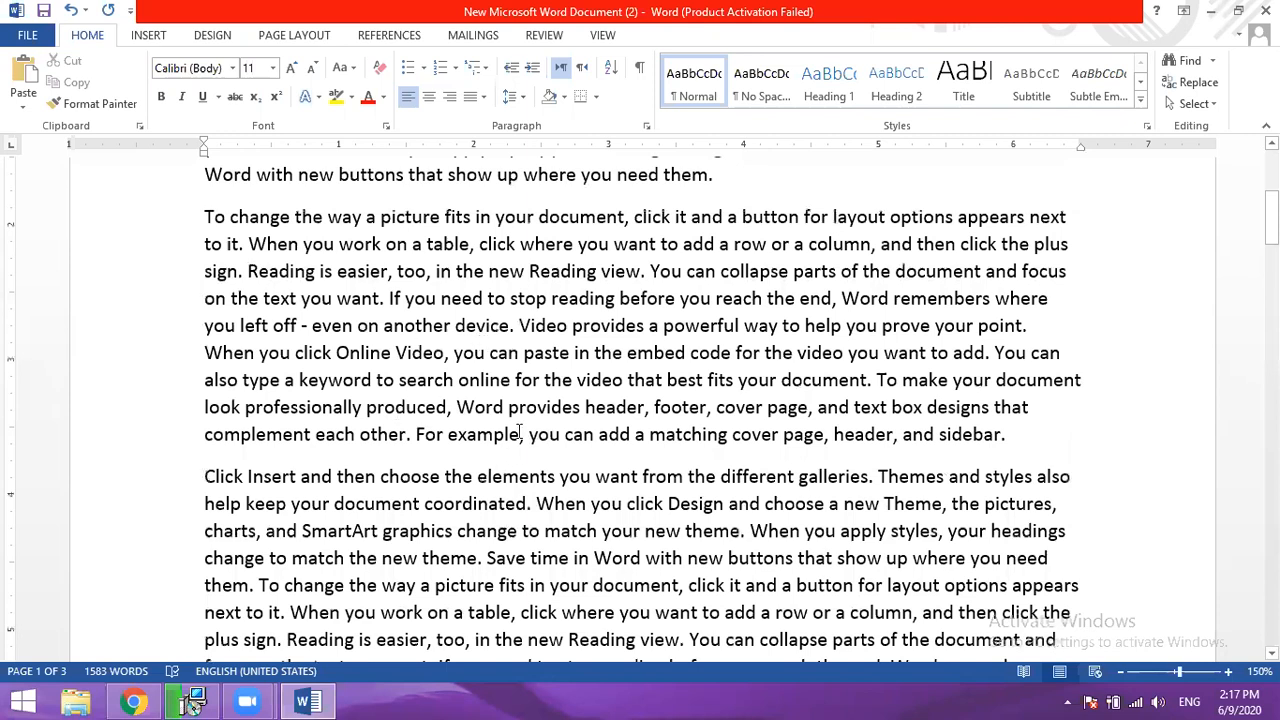
scroll(350, 438, "up", 7)
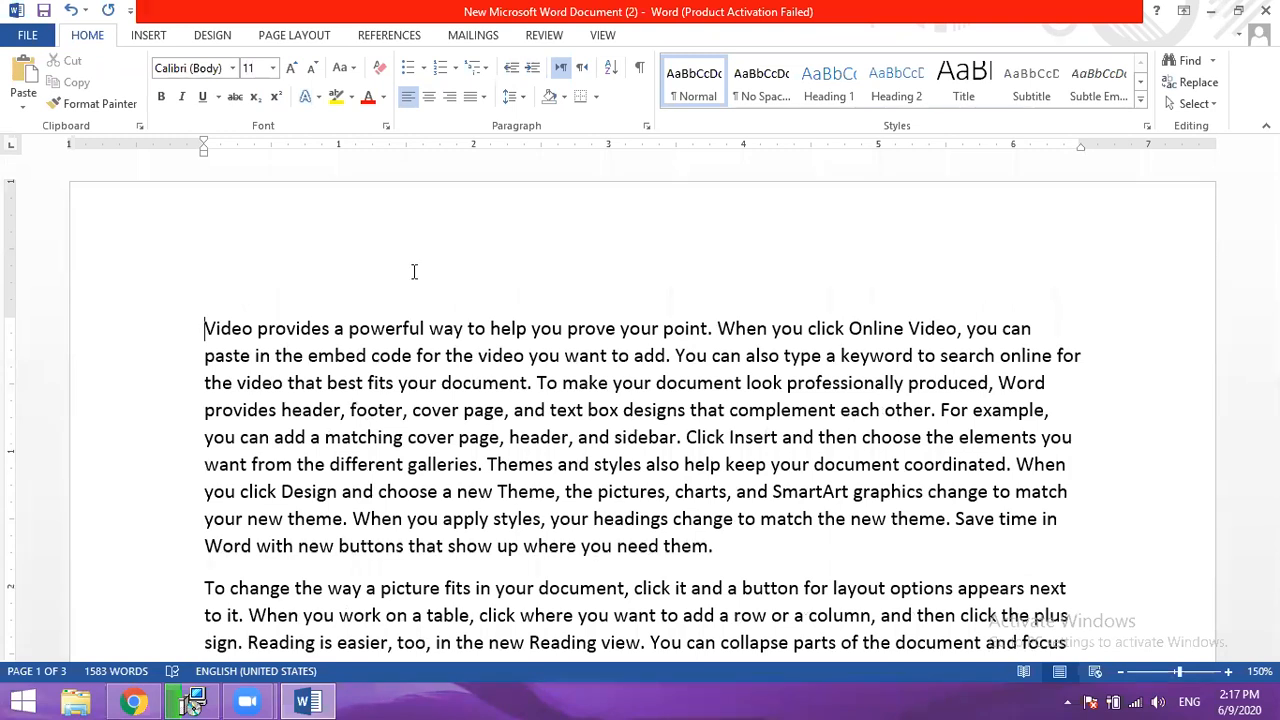
- Select the word "powerful" in the first line, and clear the selection
double_click(382, 330)
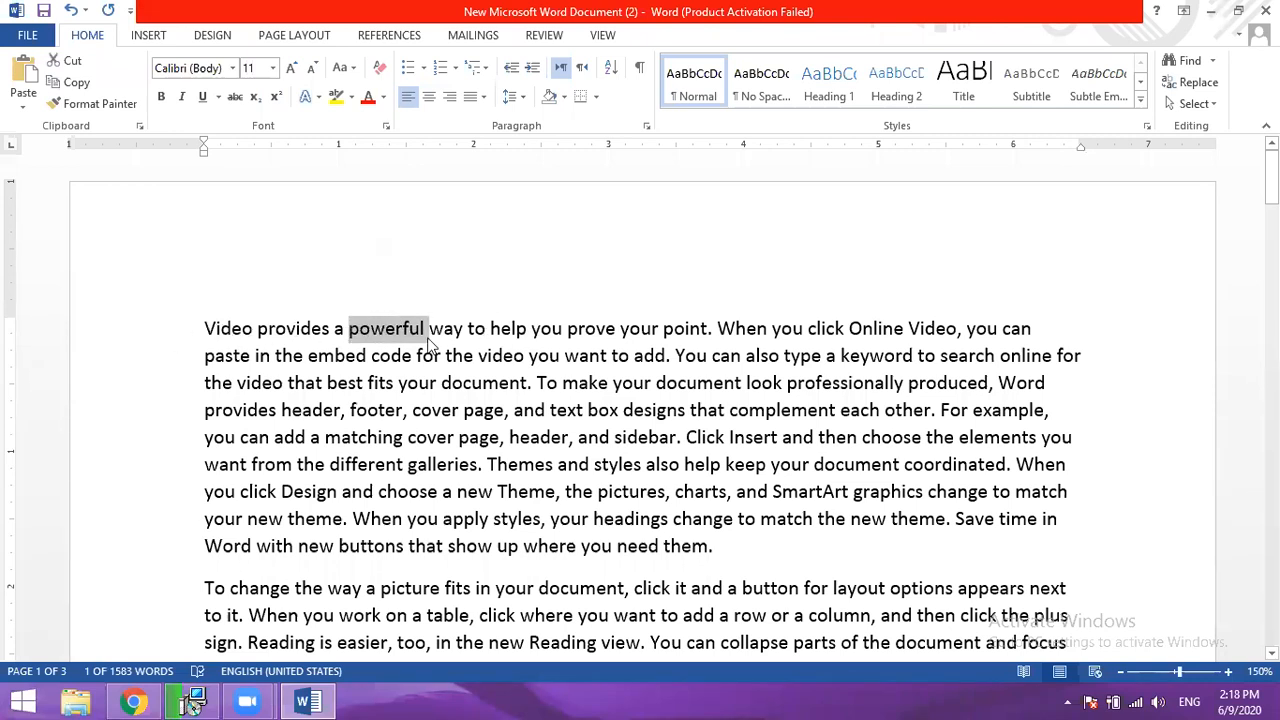
left_click(430, 345)
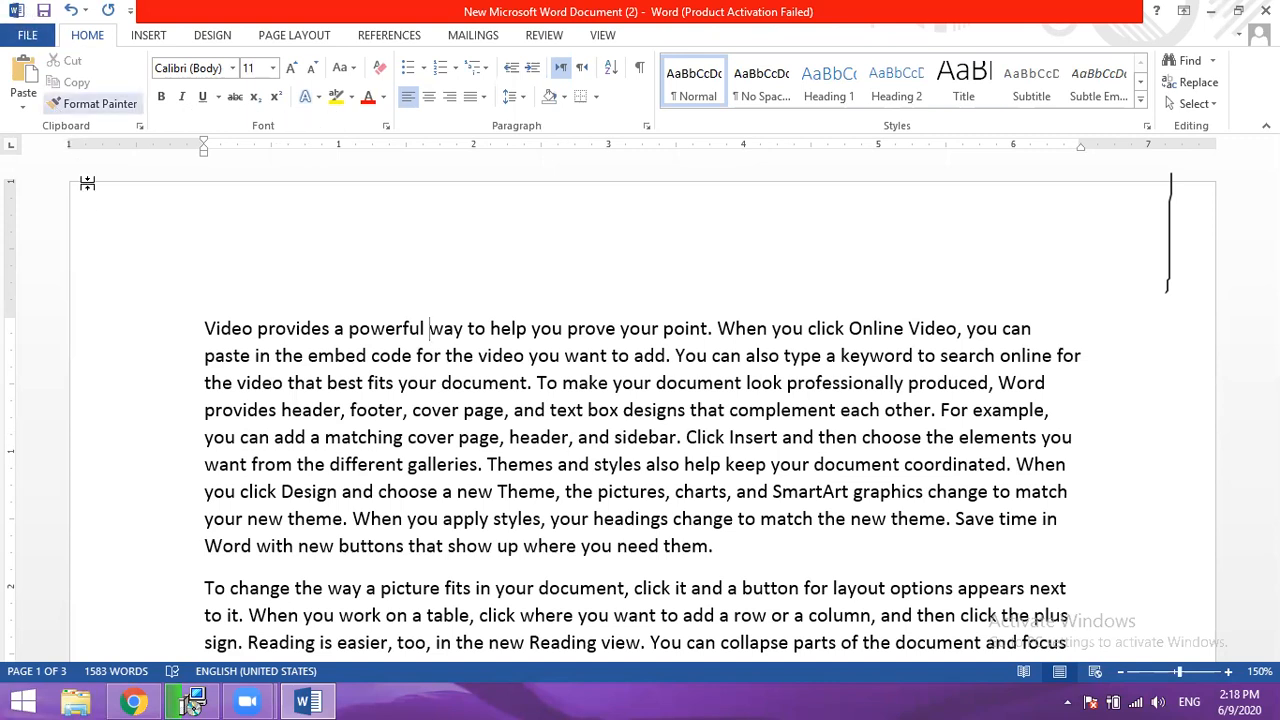
- Select single lines of the first paragraph one at a time, and finish by selecting the whole first paragraph
left_click(133, 340)
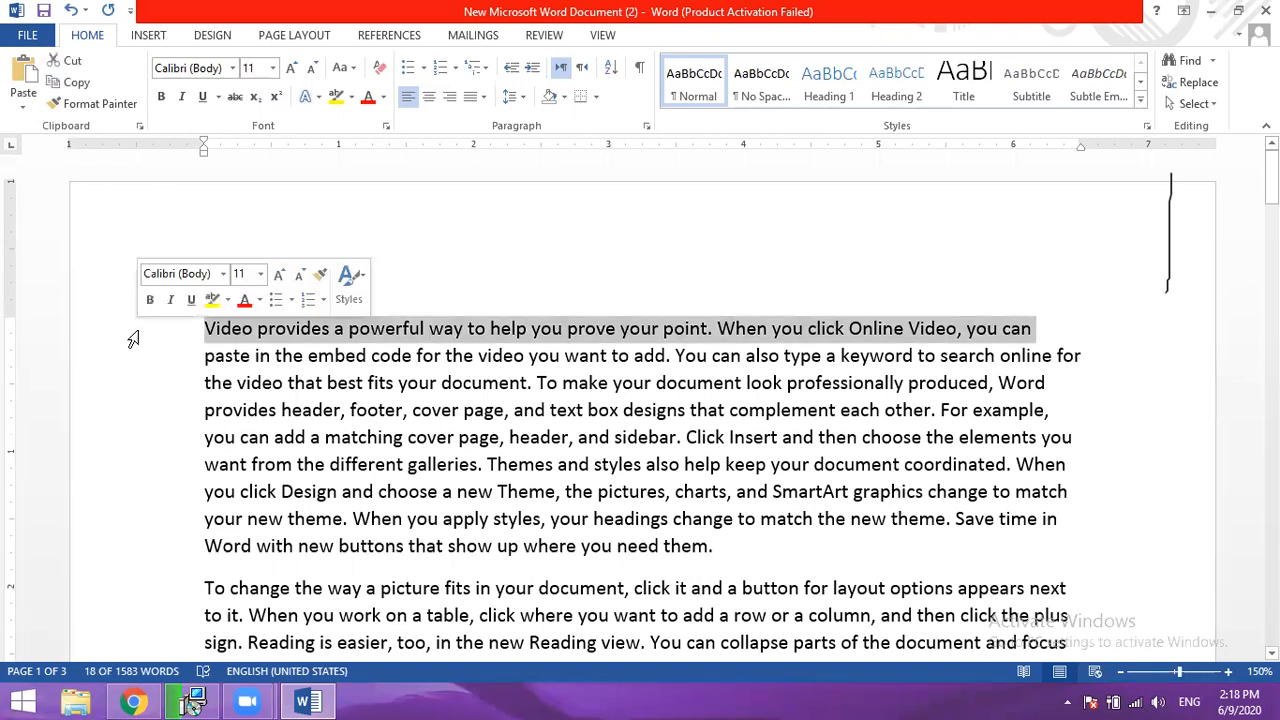
left_click(138, 420)
left_click(140, 468)
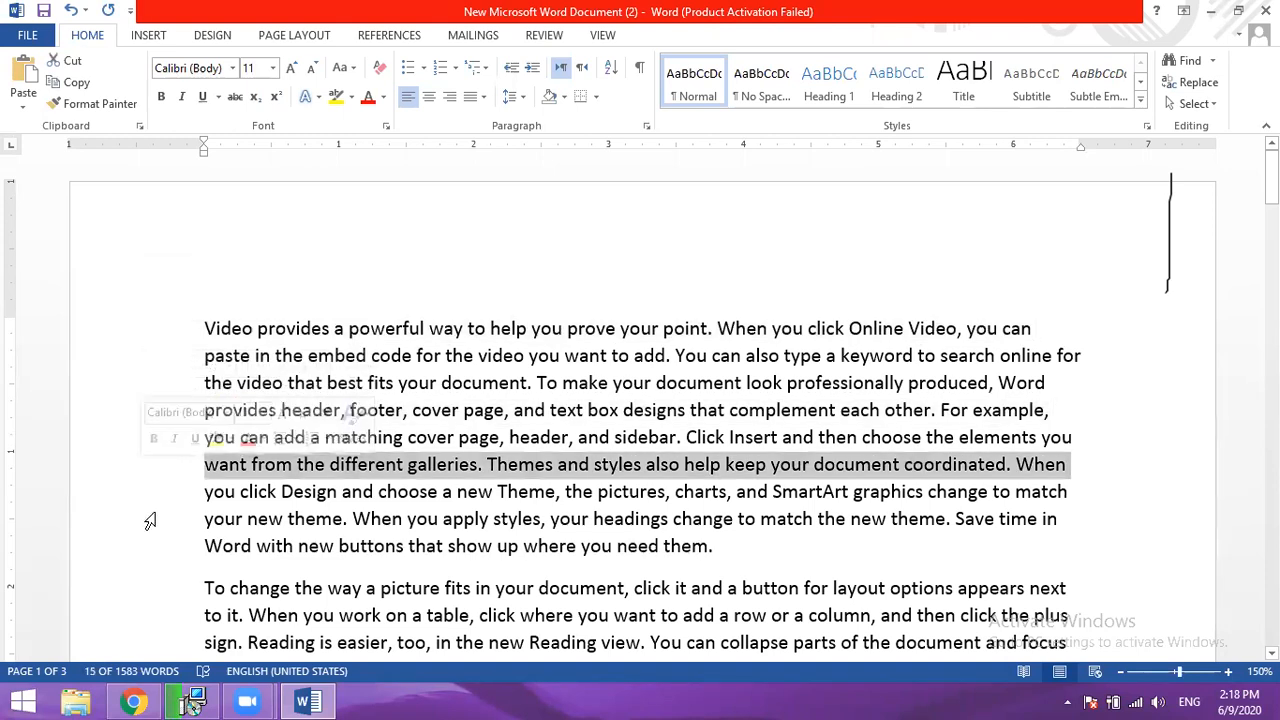
left_click(146, 518)
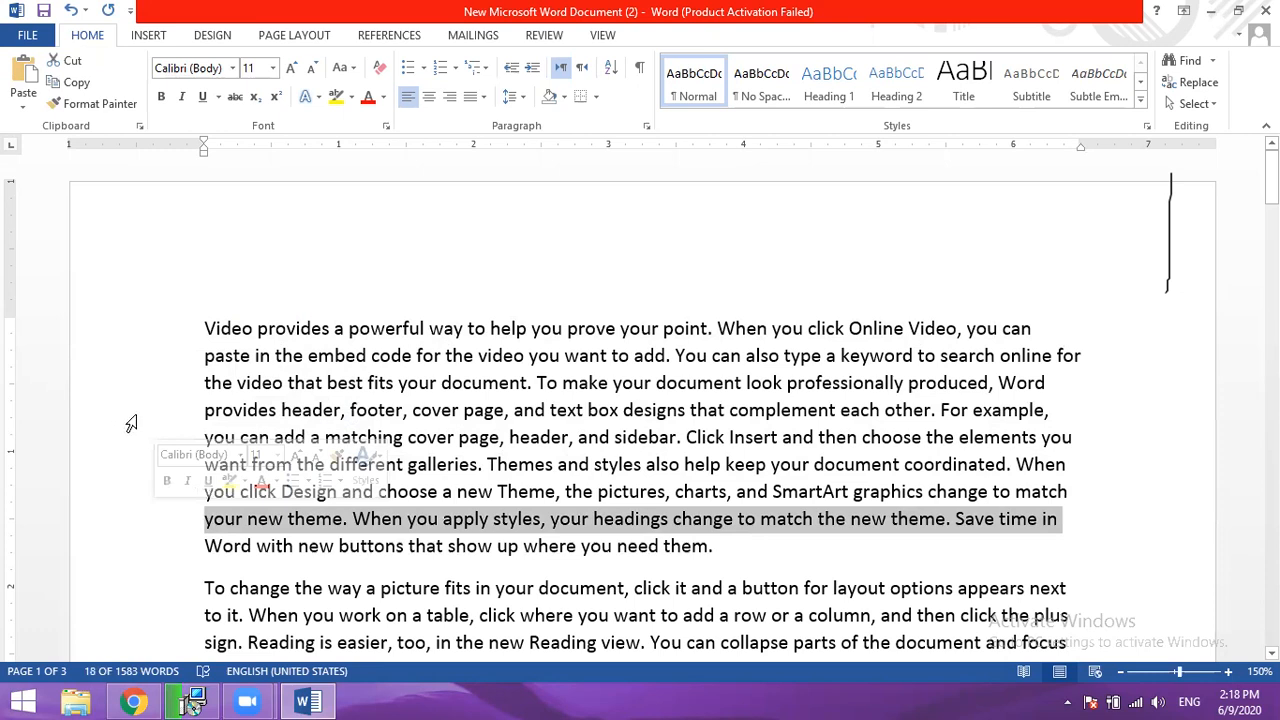
left_click(138, 410)
left_click(138, 437)
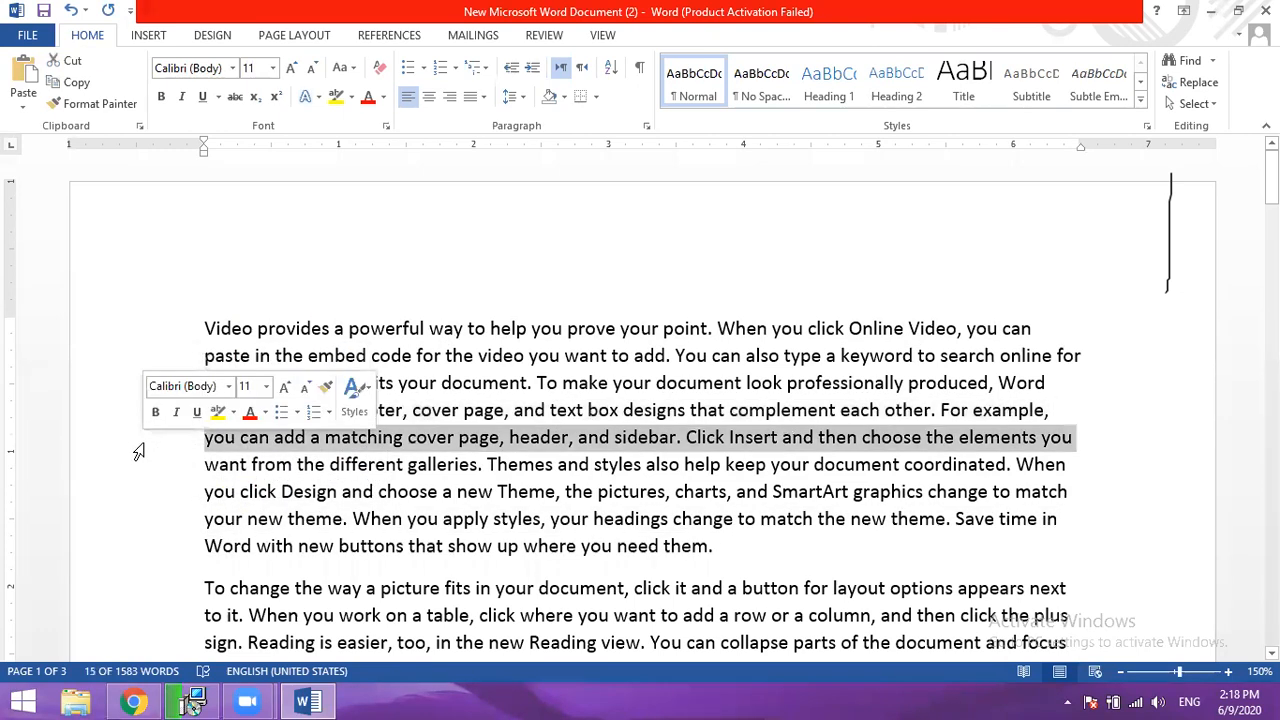
double_click(127, 370)
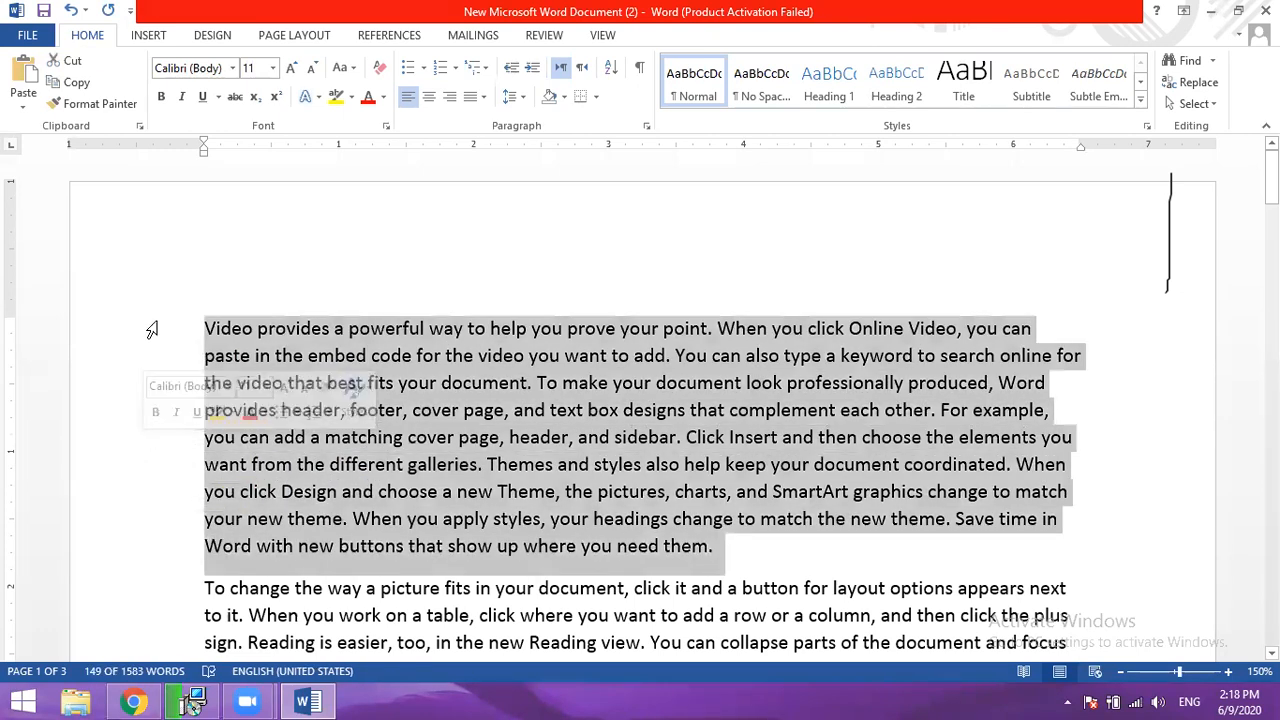
- Select the whole third paragraph, then replace that selection with the first paragraph's line beginning "want from the different galleries"
scroll(151, 330, "down", 3)
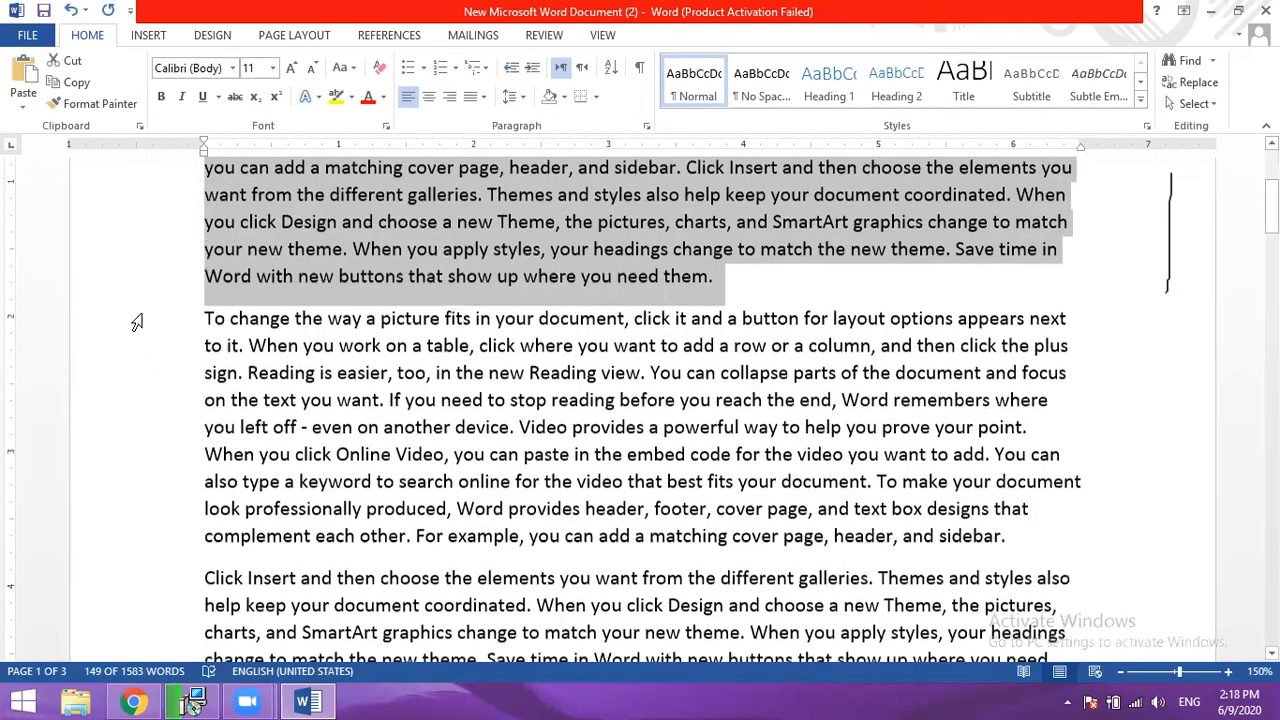
scroll(150, 375, "down", 3)
double_click(135, 385)
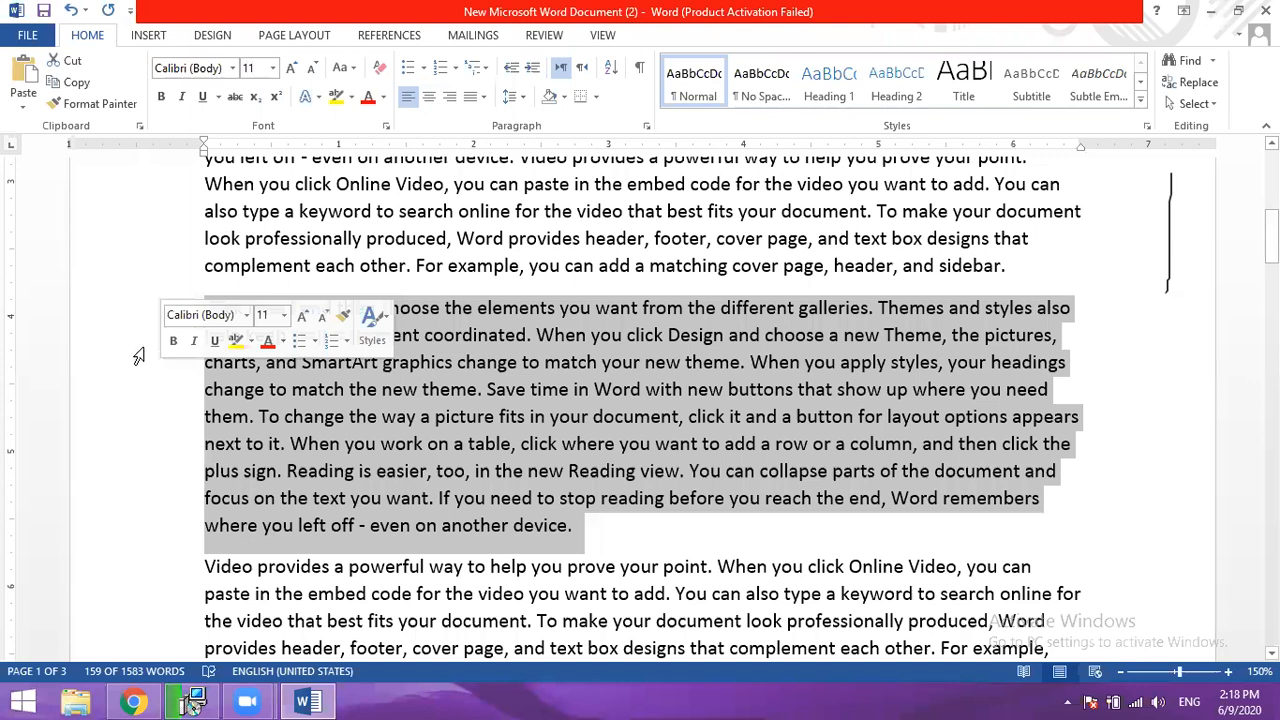
scroll(137, 269, "up", 3)
left_click(137, 269)
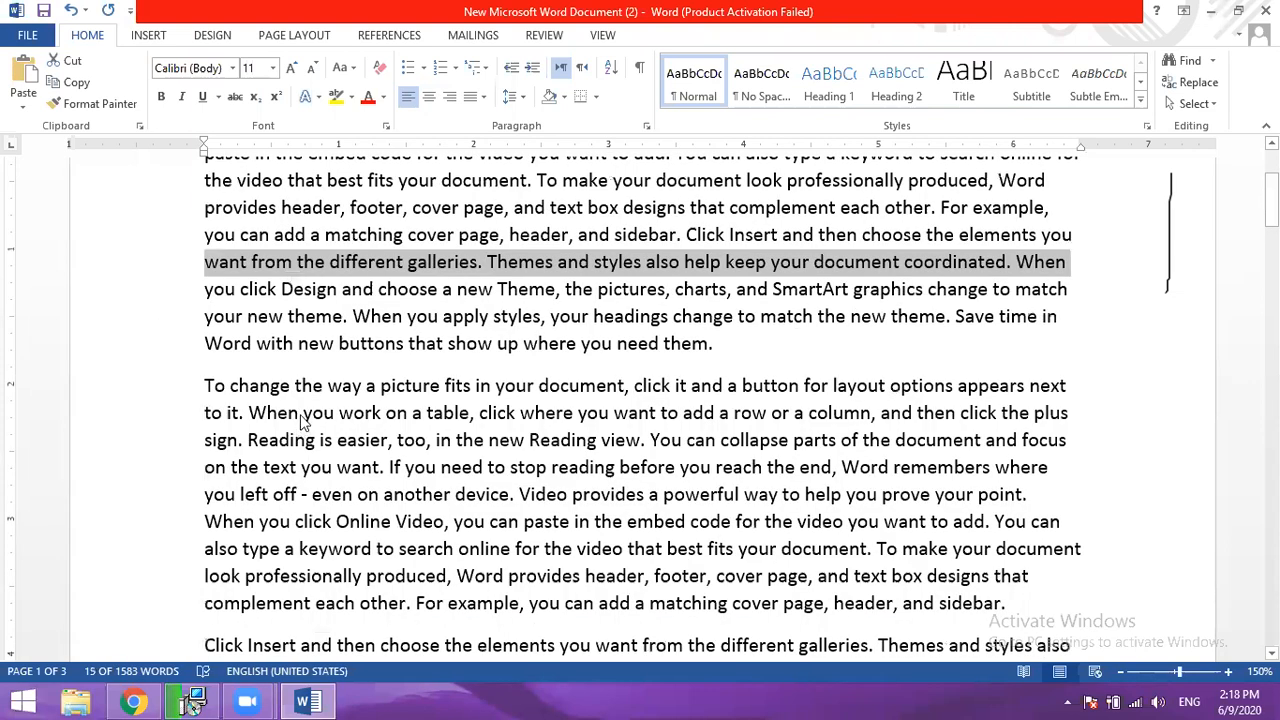
- Select all the document's text, then only the first eight lines of the first paragraph, clearing the selection each time
key("ctrl+a")
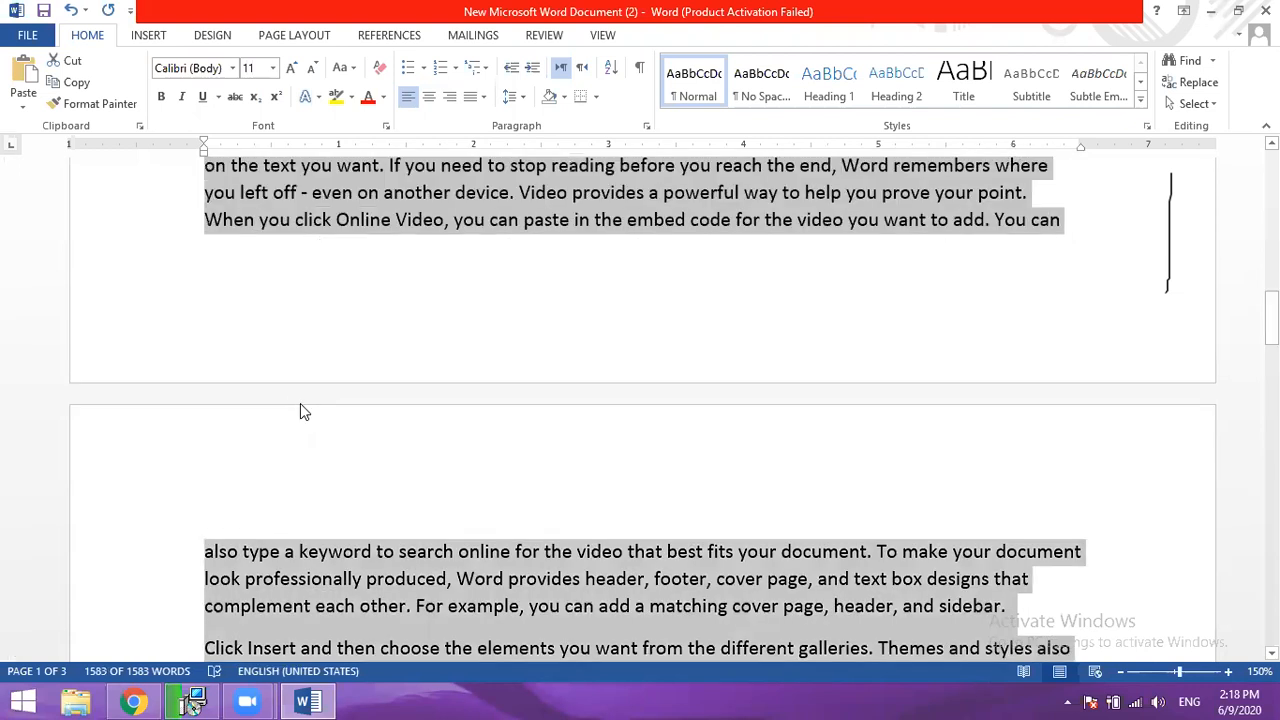
scroll(300, 403, "up", 3)
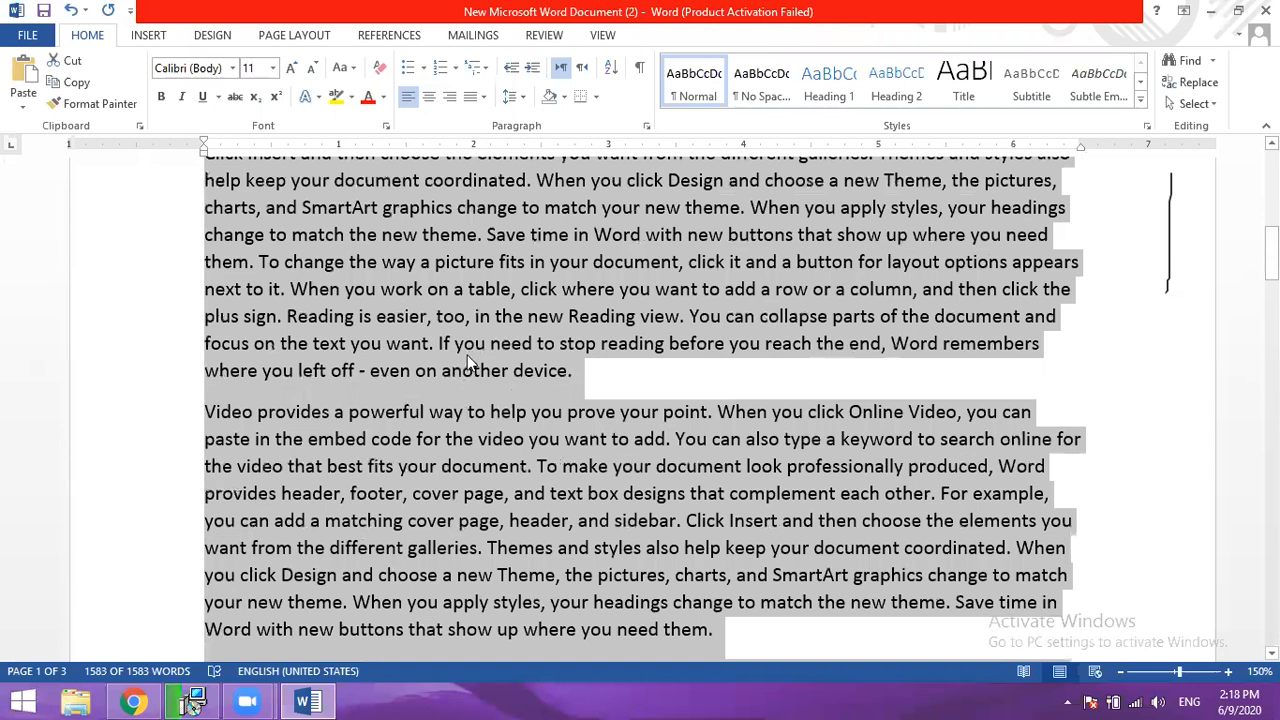
scroll(467, 362, "up", 5)
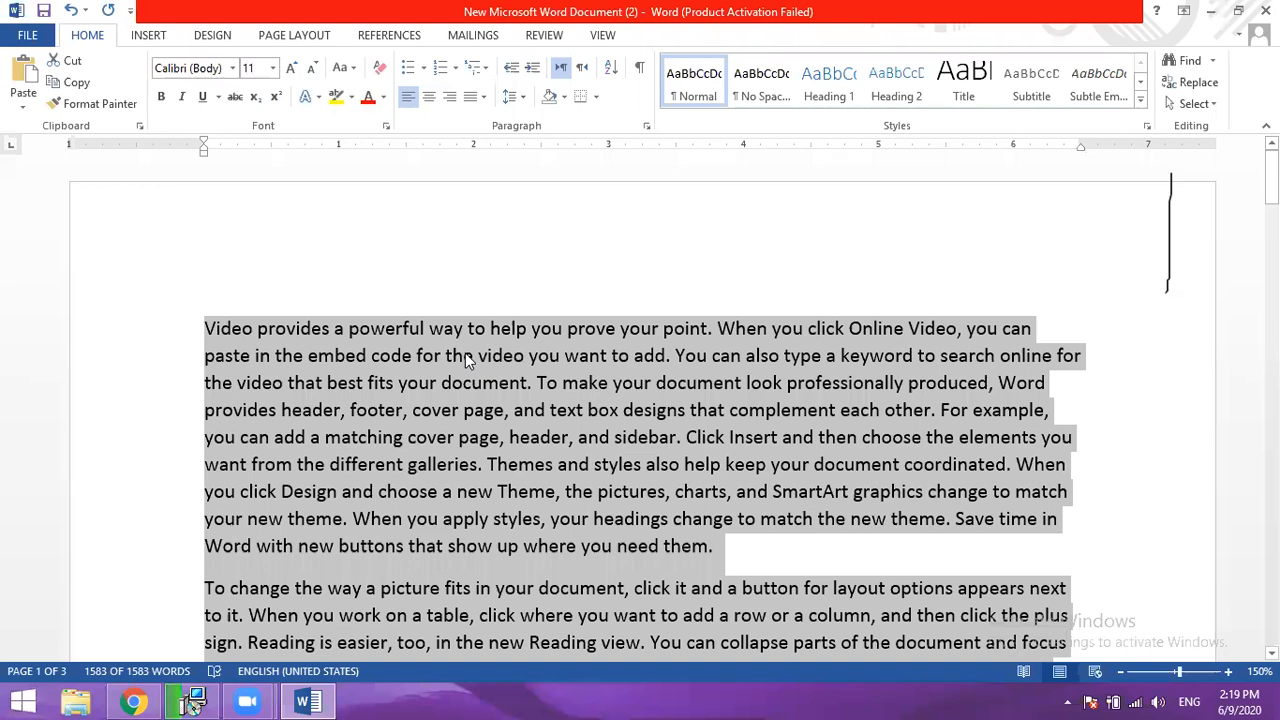
left_click(462, 365)
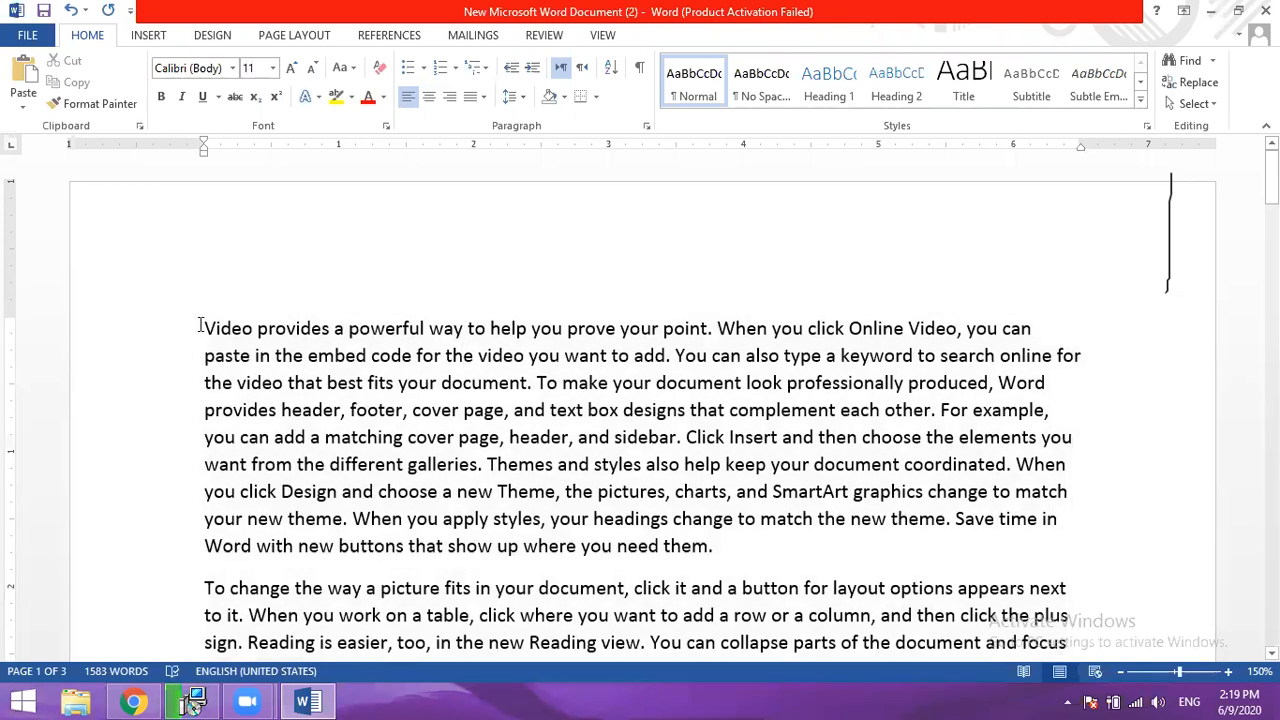
left_click_drag(465, 335, 1060, 521)
left_click(318, 340)
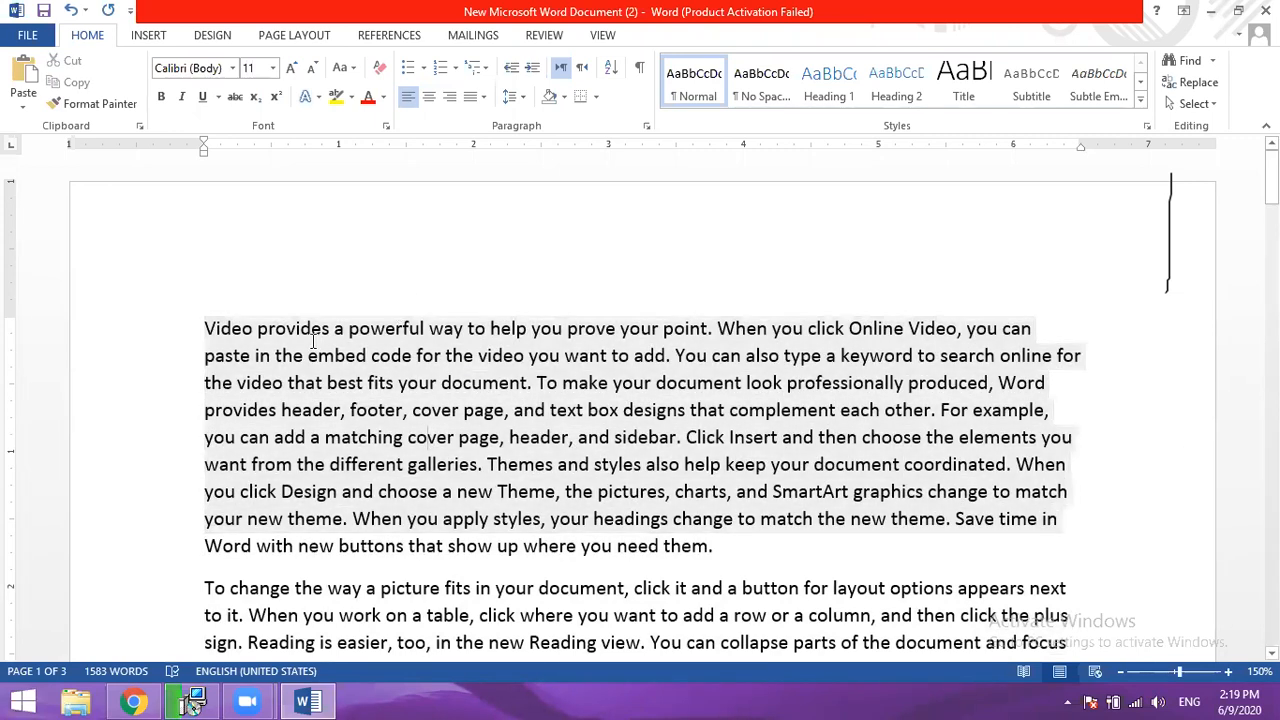
- Place the insertion point before "provides" and extend a selection character by character to "poin" in the first line
key("Left")
key("Left")
key("Left")
key("Left")
key("Left")
key("Left")
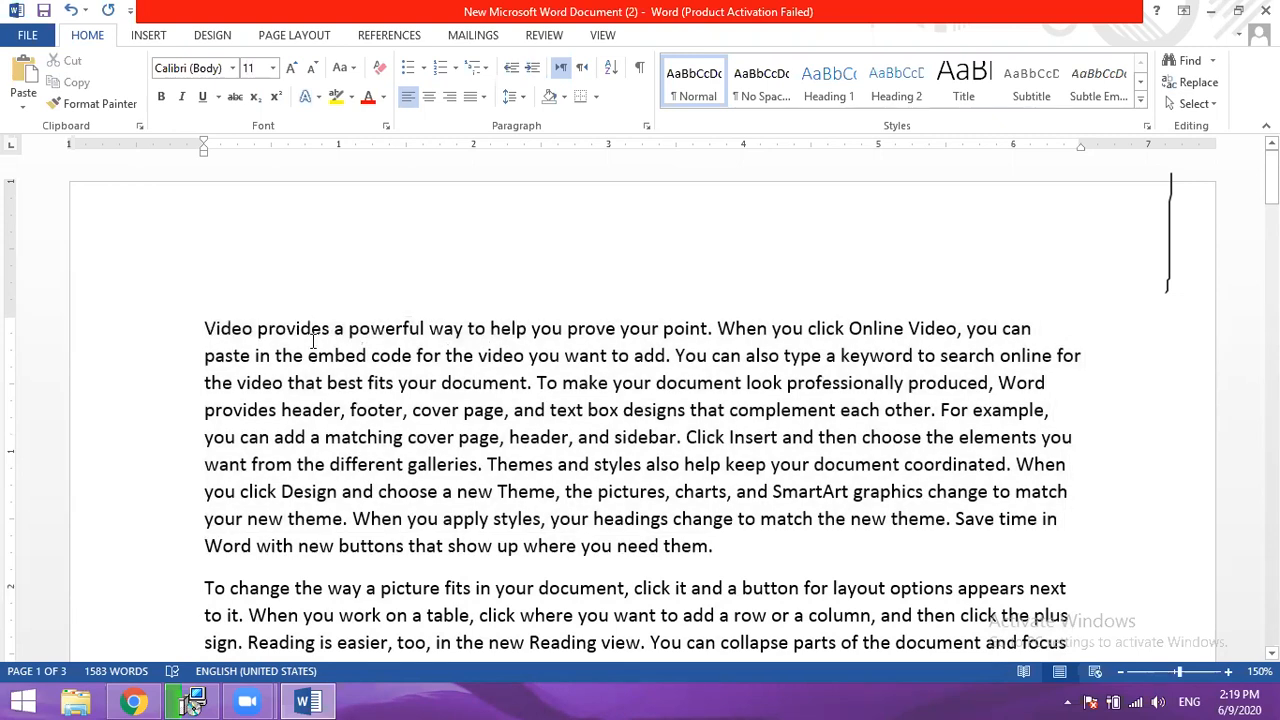
key("shift+Right")
key("shift+Right")
key("shift+Right")
key("shift+Right")
key("shift+Right")
key("shift+Right")
key("shift+Right")
key("shift+Right")
key("shift+Right")
key("shift+Right")
key("shift+Right")
key("shift+Right")
key("shift+Right")
key("shift+Right")
key("shift+Right")
key("shift+Right")
key("shift+Right")
key("shift+Right")
key("shift+Right")
key("shift+Right")
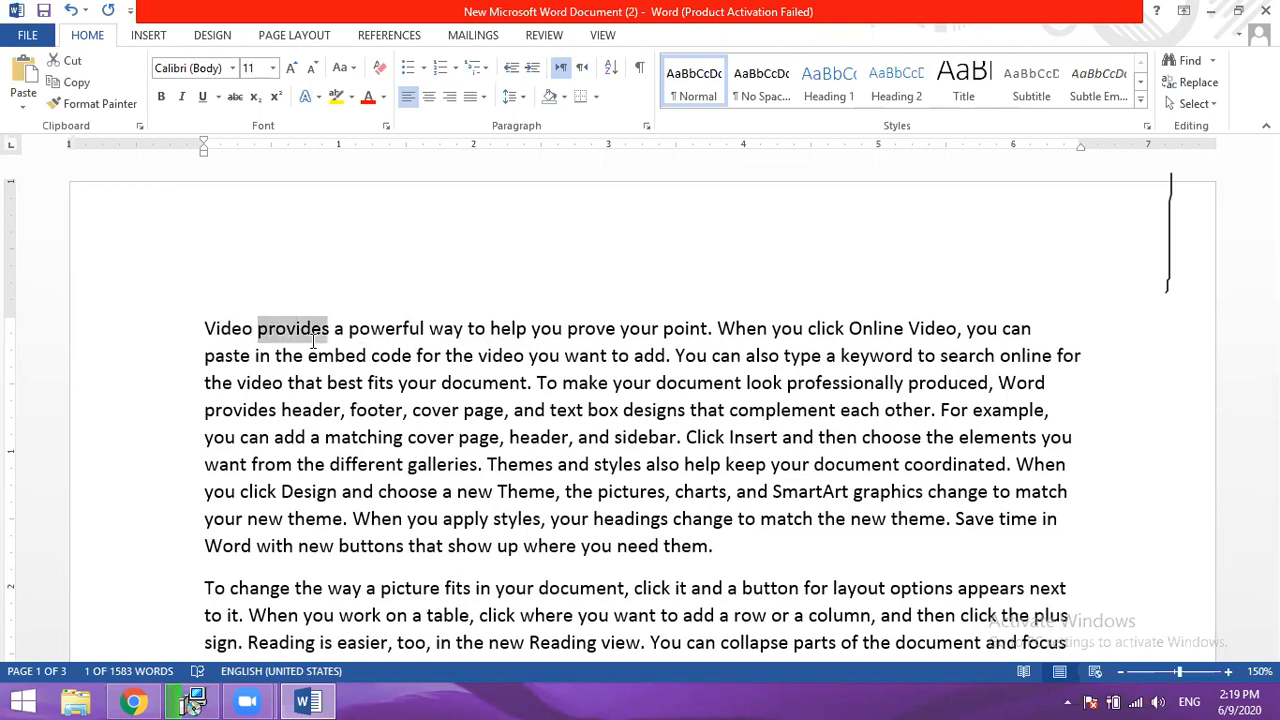
key("shift+Right")
key("shift+Right")
key("shift+Right")
key("shift+Right")
key("shift+Right")
key("shift+Right")
key("shift+Right")
key("shift+Right")
key("shift+Right")
key("shift+Right")
key("shift+Right")
key("shift+Right")
key("shift+Right")
key("shift+Right")
key("shift+Right")
key("shift+Right")
key("shift+Right")
key("shift+Right")
key("shift+Right")
key("shift+Right")
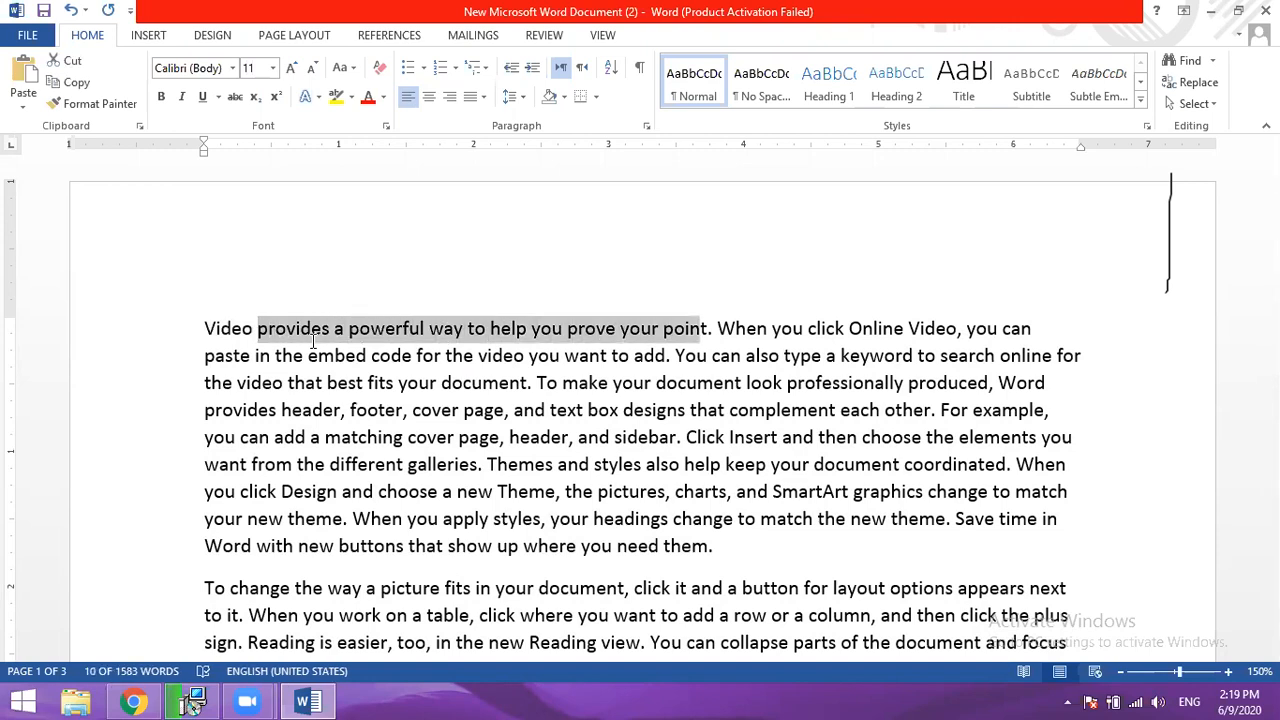
- Extend the selection down to the first paragraph's sixth line, then shrink it back to "choos" in the fifth line
key("shift+Down")
key("shift+Down")
key("shift+Down")
key("shift+Down")
key("shift+Down")
key("shift+Left")
key("shift+Left")
key("shift+Left")
key("shift+Left")
key("shift+Left")
key("shift+Left")
key("shift+Left")
key("shift+Left")
key("shift+Left")
key("shift+Left")
key("shift+Left")
key("shift+Left")
key("shift+Left")
key("shift+Left")
key("shift+Left")
key("shift+Left")
key("shift+Left")
key("shift+Left")
key("shift+Left")
key("shift+Left")
key("shift+Left")
key("shift+Left")
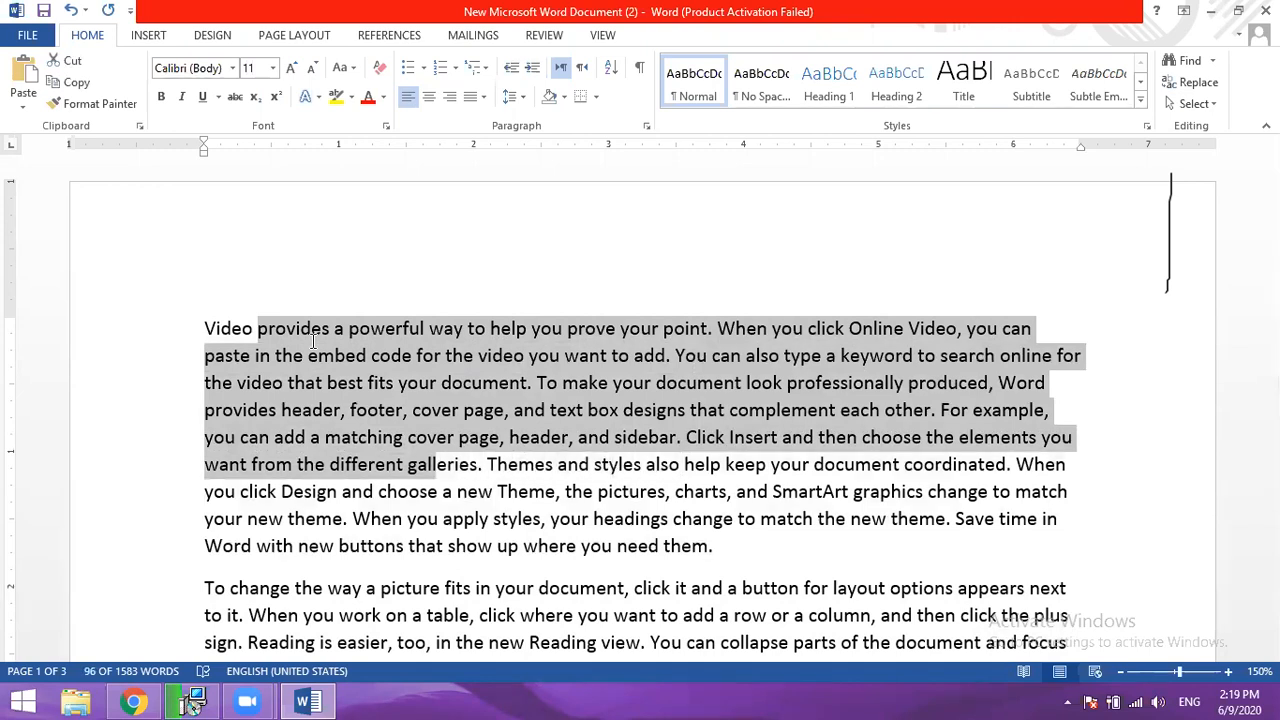
key("shift+Left")
key("shift+Left")
key("shift+Left")
key("shift+Left")
key("shift+Left")
key("shift+Left")
key("shift+Left")
key("shift+Left")
key("shift+Left")
key("shift+Left")
key("shift+Left")
key("shift+Left")
key("shift+Left")
key("shift+Left")
key("shift+Left")
key("shift+Left")
key("shift+Left")
key("shift+Left")
key("shift+Left")
key("shift+Left")
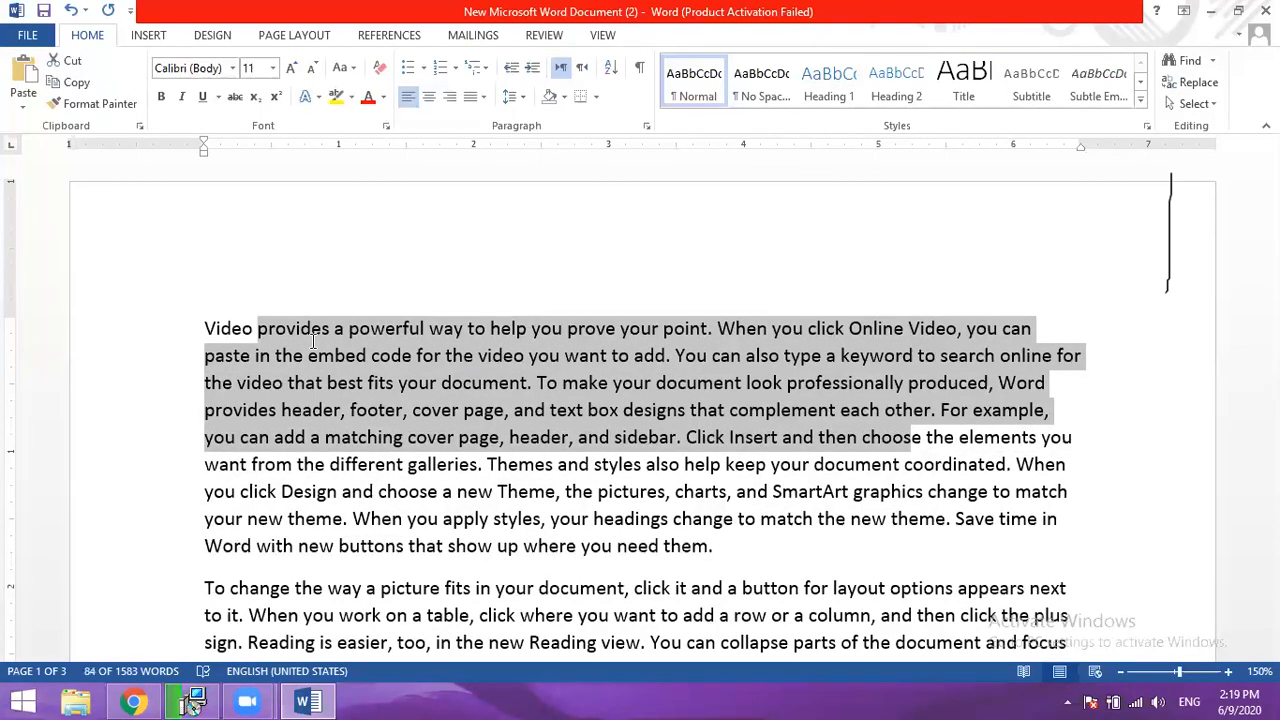
- Shrink the selection upward line by line until only "Video" is selected, and clear it at the start of the document
key("shift+Up")
key("shift+Up")
key("shift+Up")
key("shift+Up")
key("shift+Up")
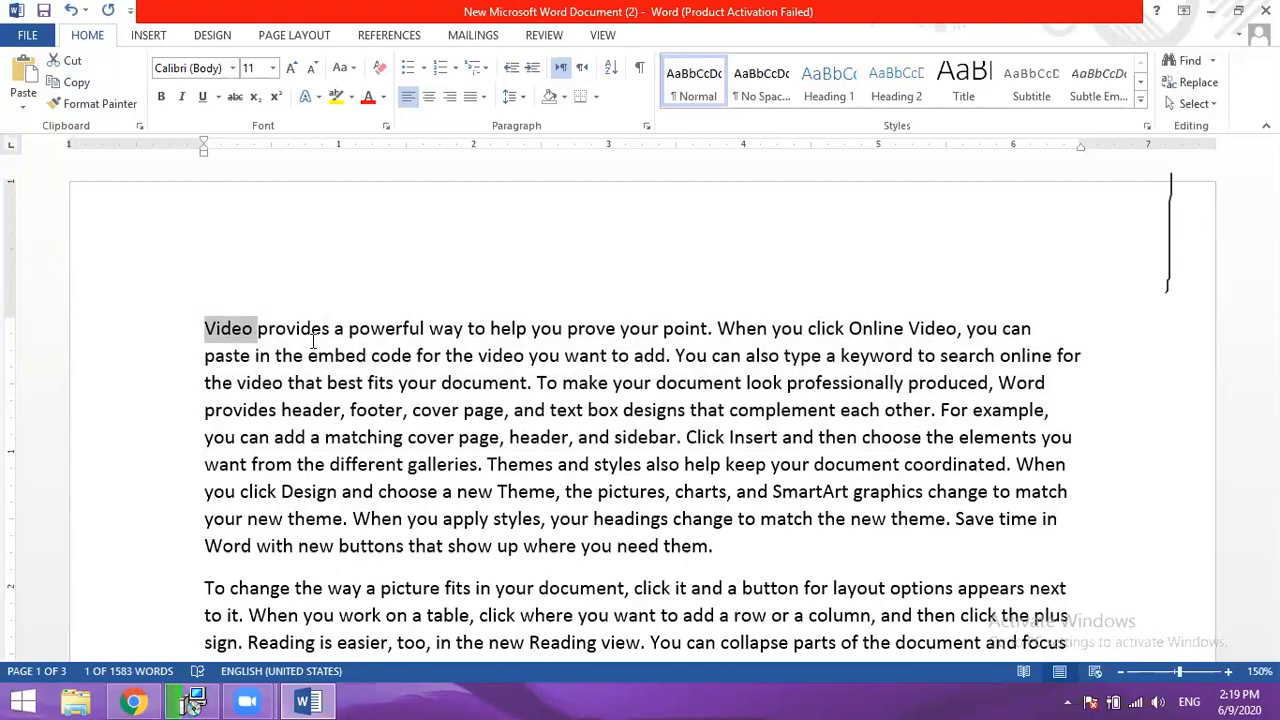
key("Left")
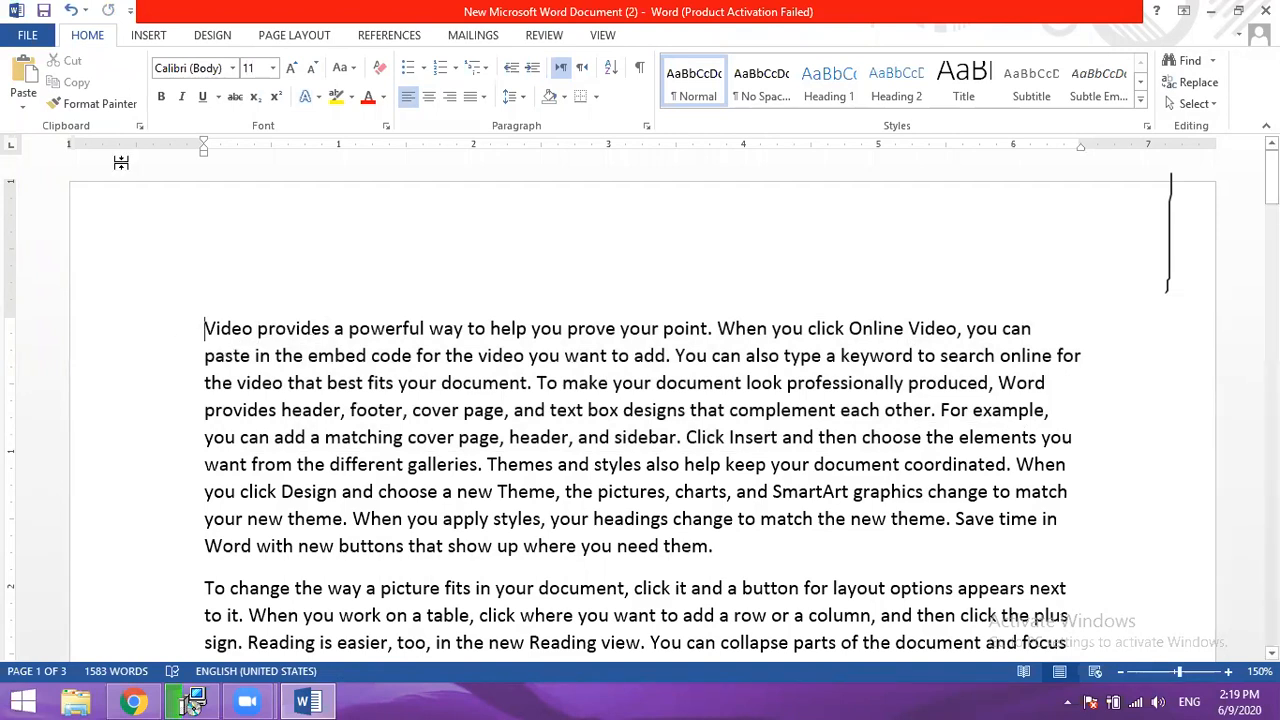
- Try Times New Roman, Georgia and Algerian at the start of the document with no text selected, and return to the text
left_click(232, 68)
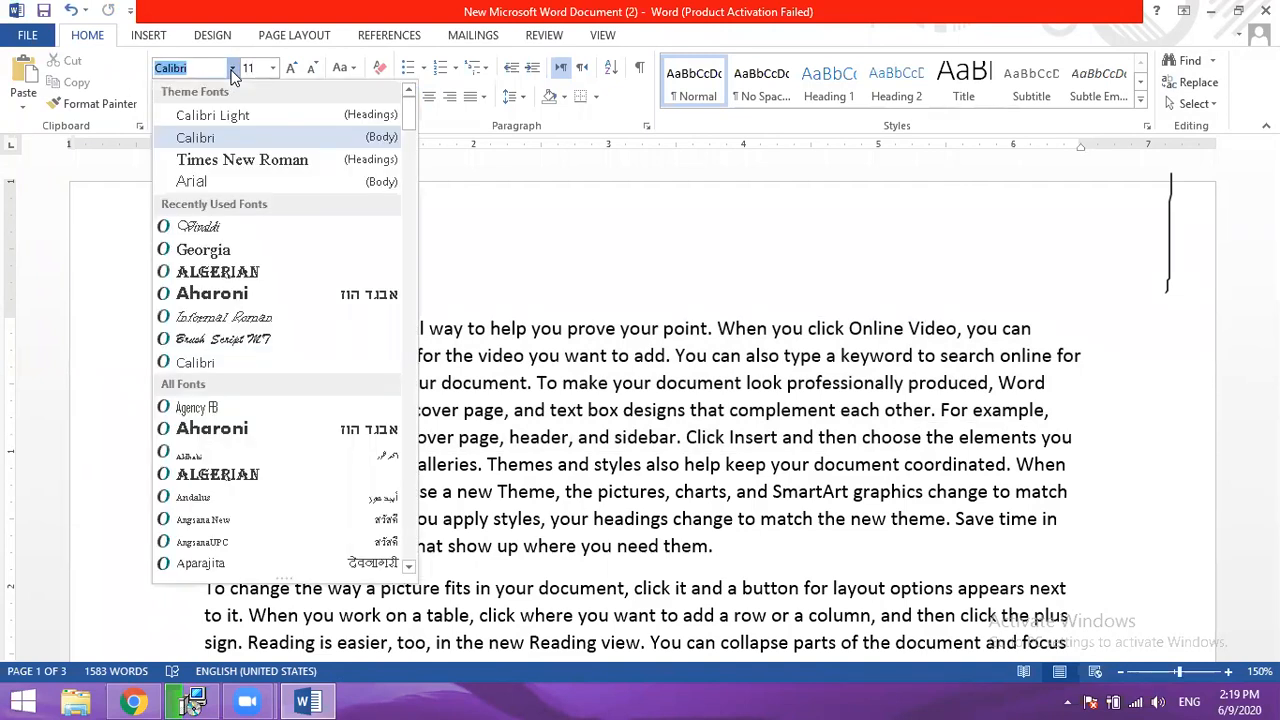
left_click(241, 160)
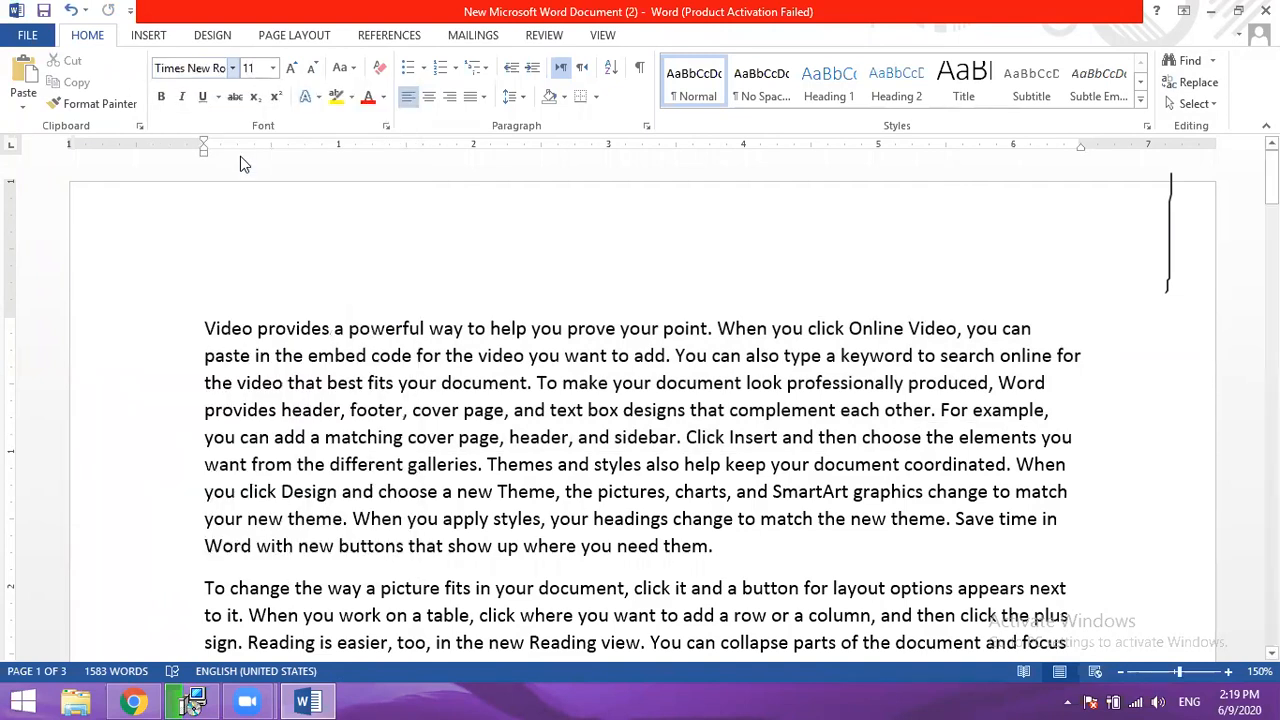
left_click(232, 68)
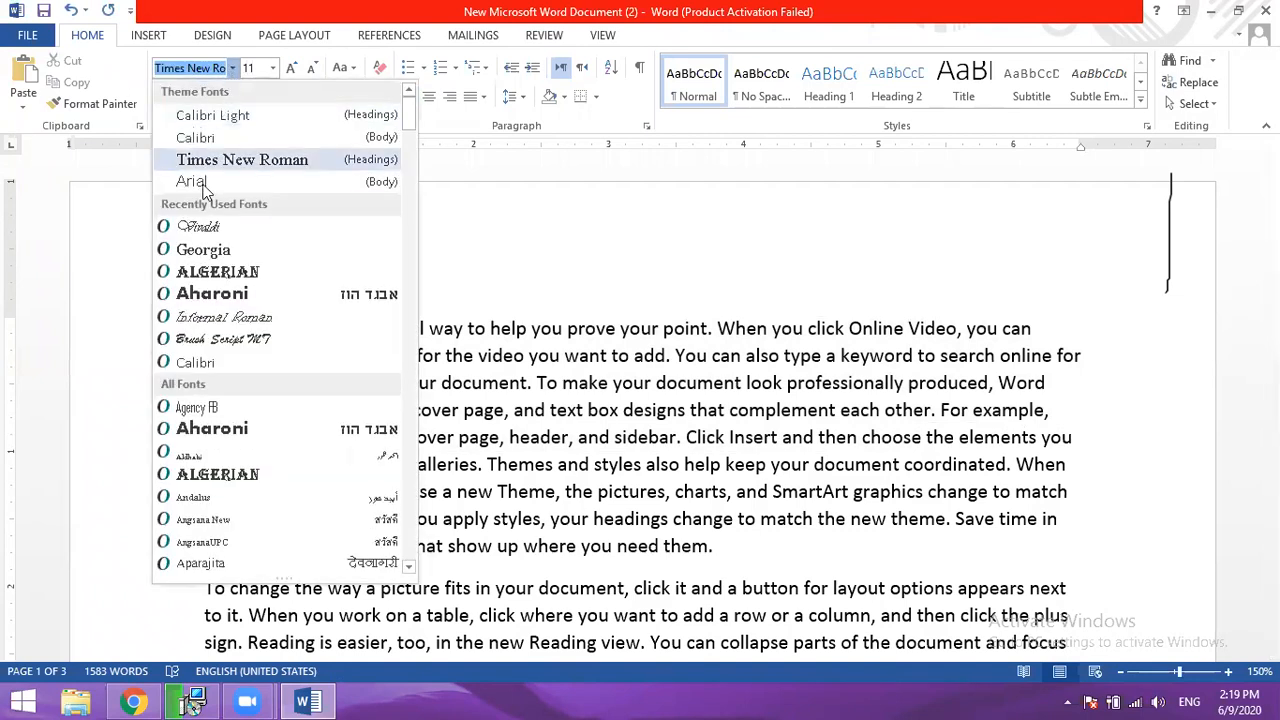
left_click(203, 252)
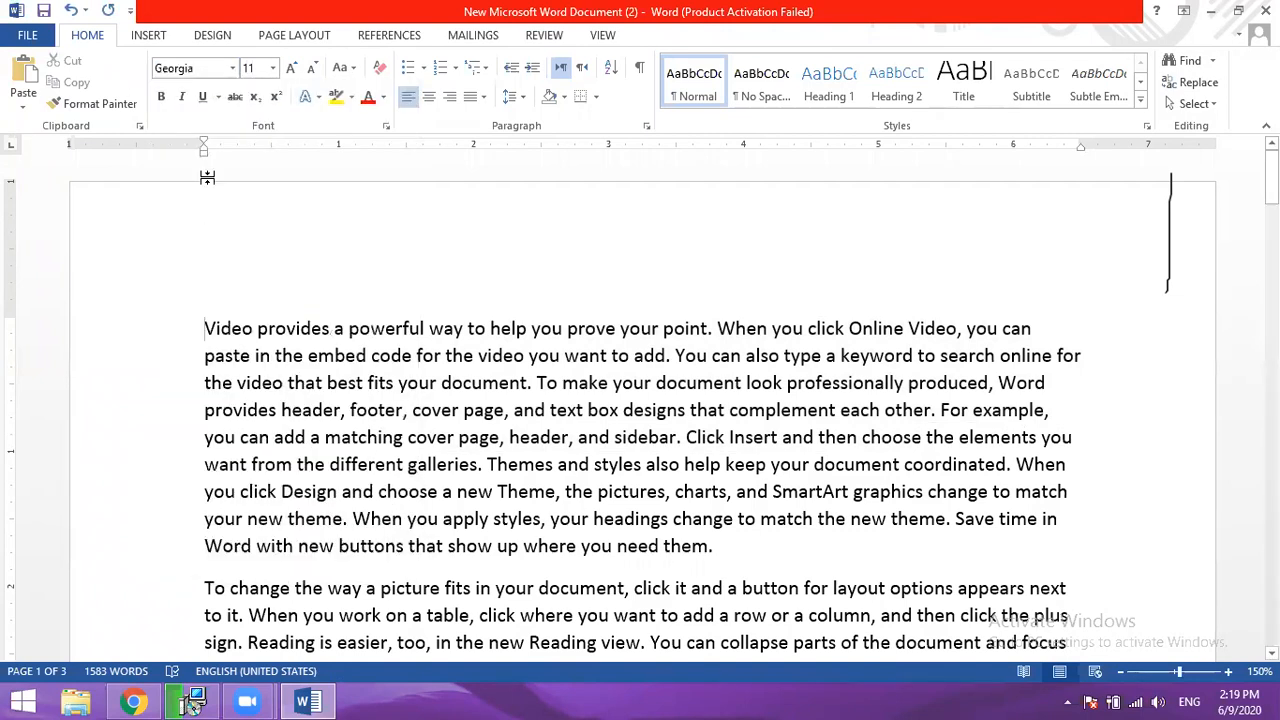
left_click(233, 68)
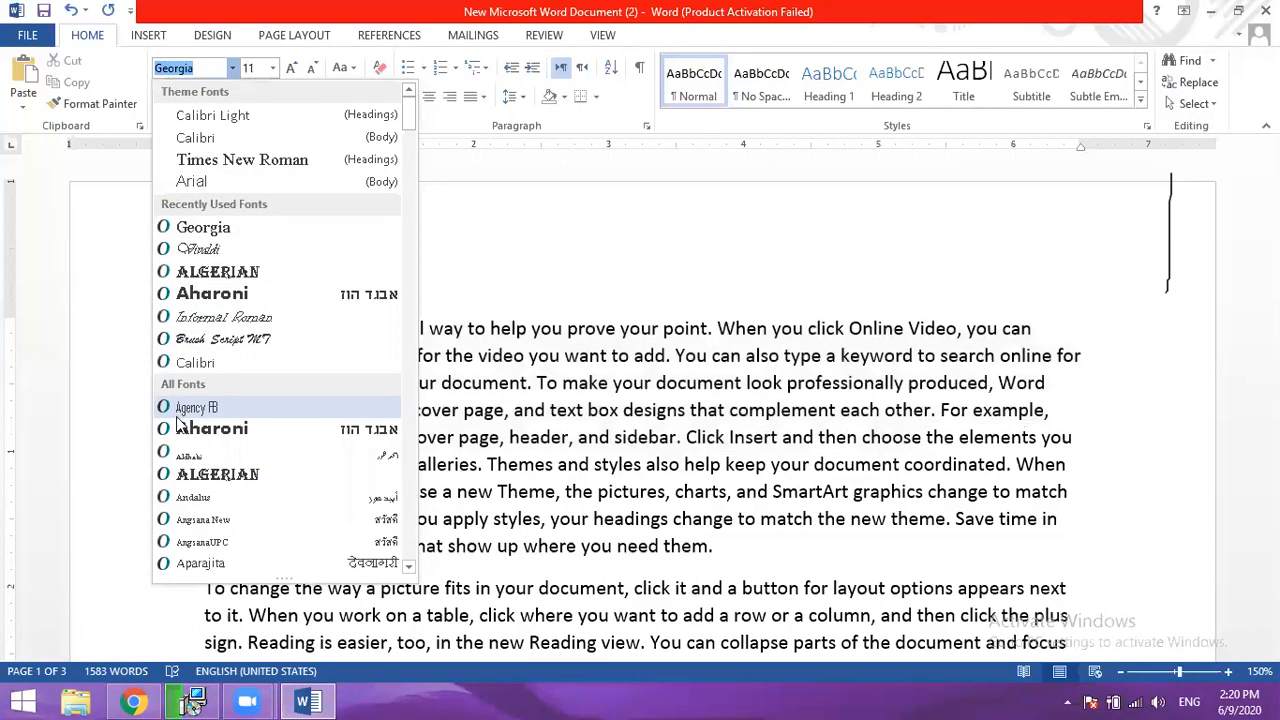
left_click(203, 474)
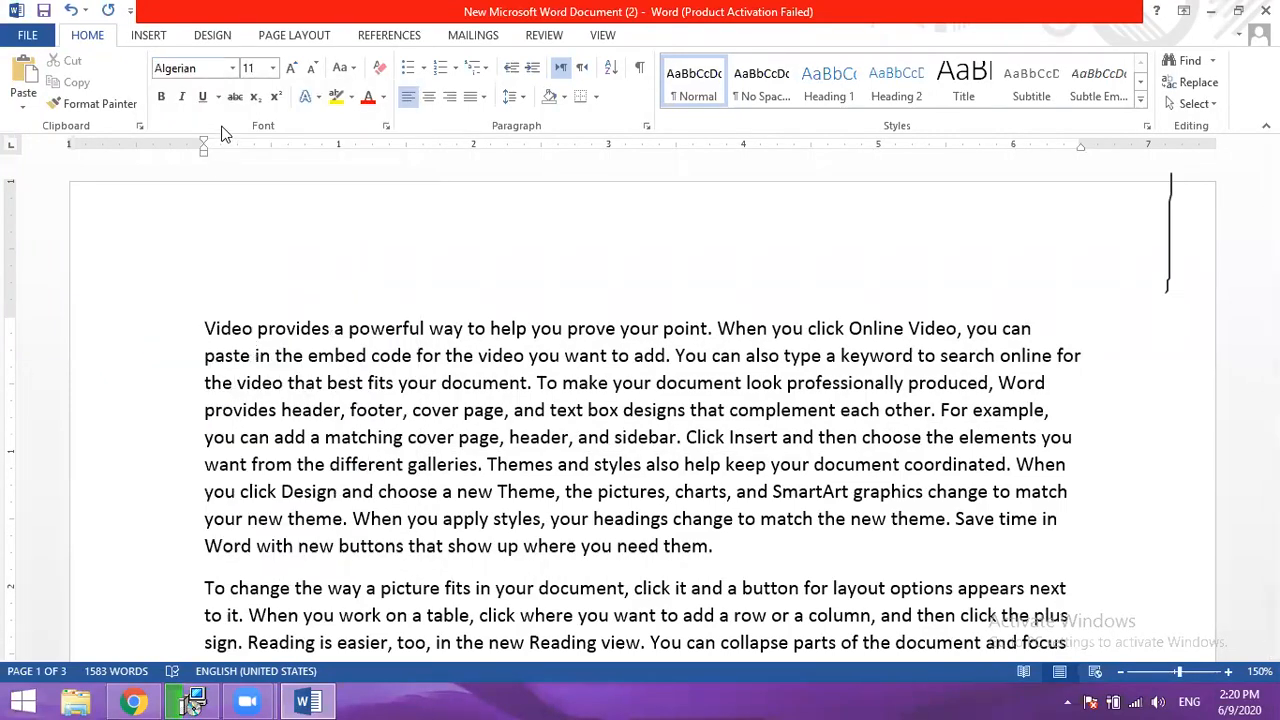
left_click(242, 405)
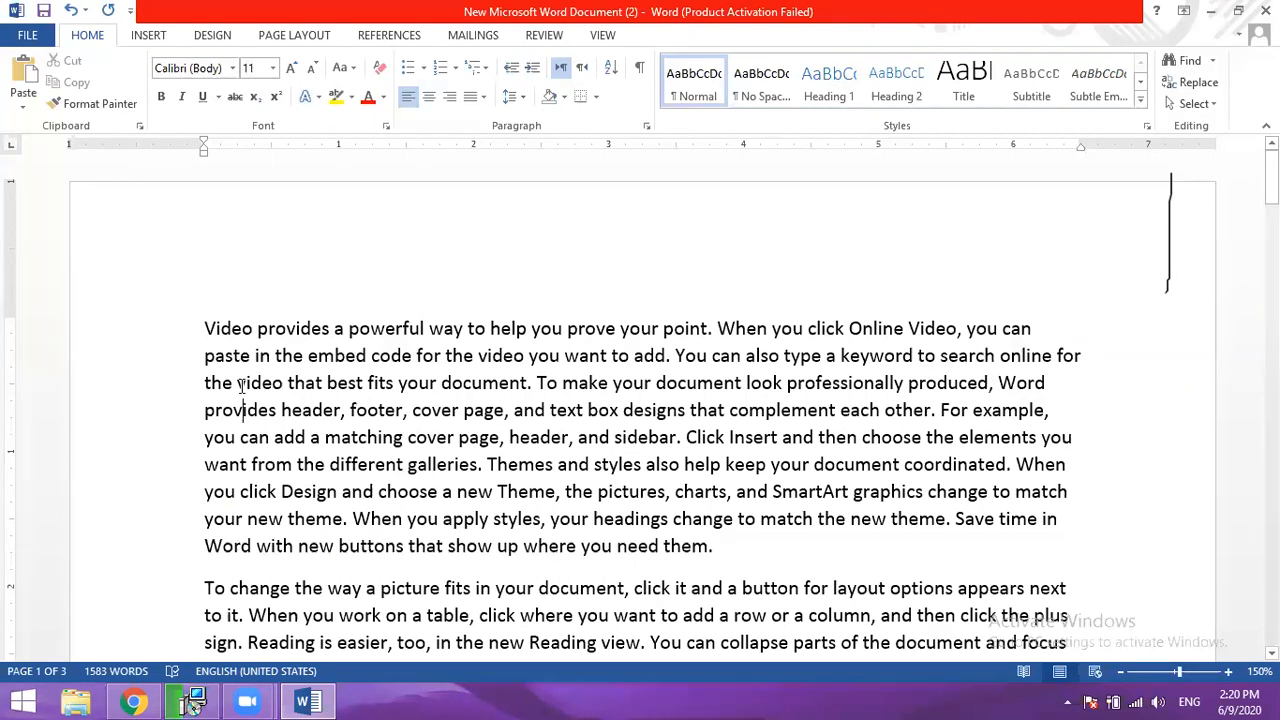
- Set the whole document's font to Times New Roman, try Arial, and finish with Times New Roman
left_click(253, 339)
key("ctrl+a")
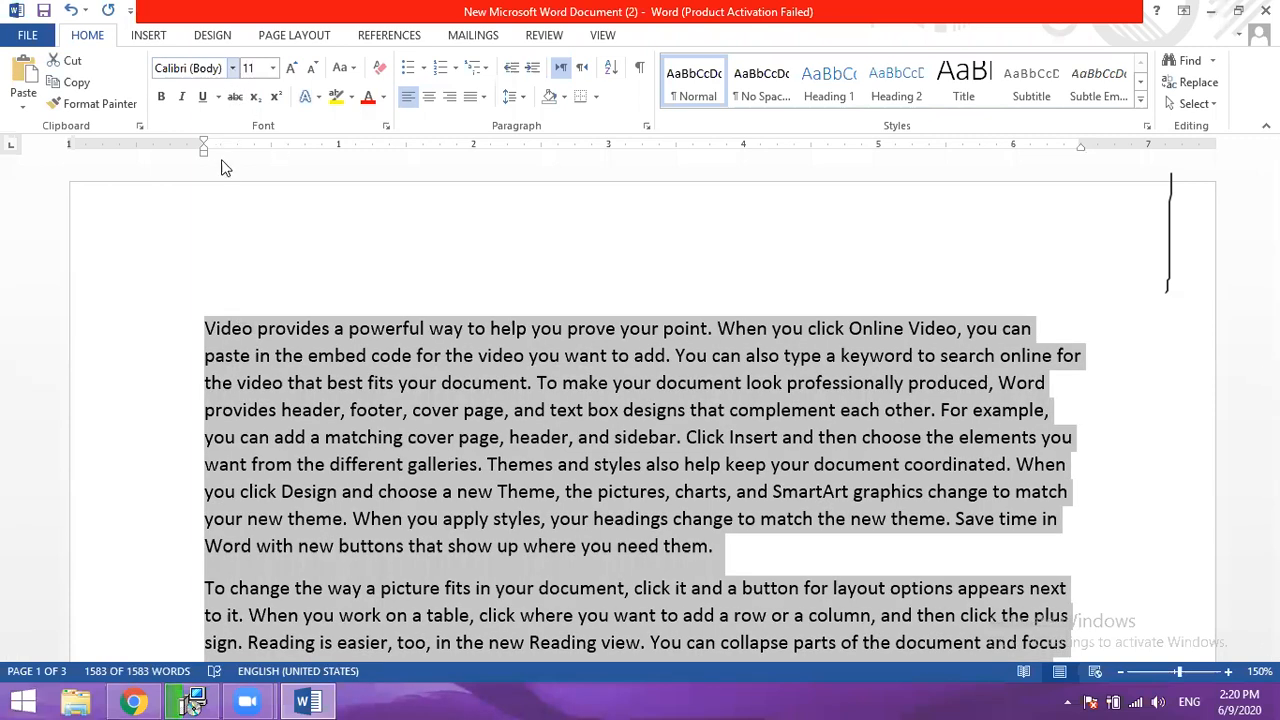
left_click(249, 358)
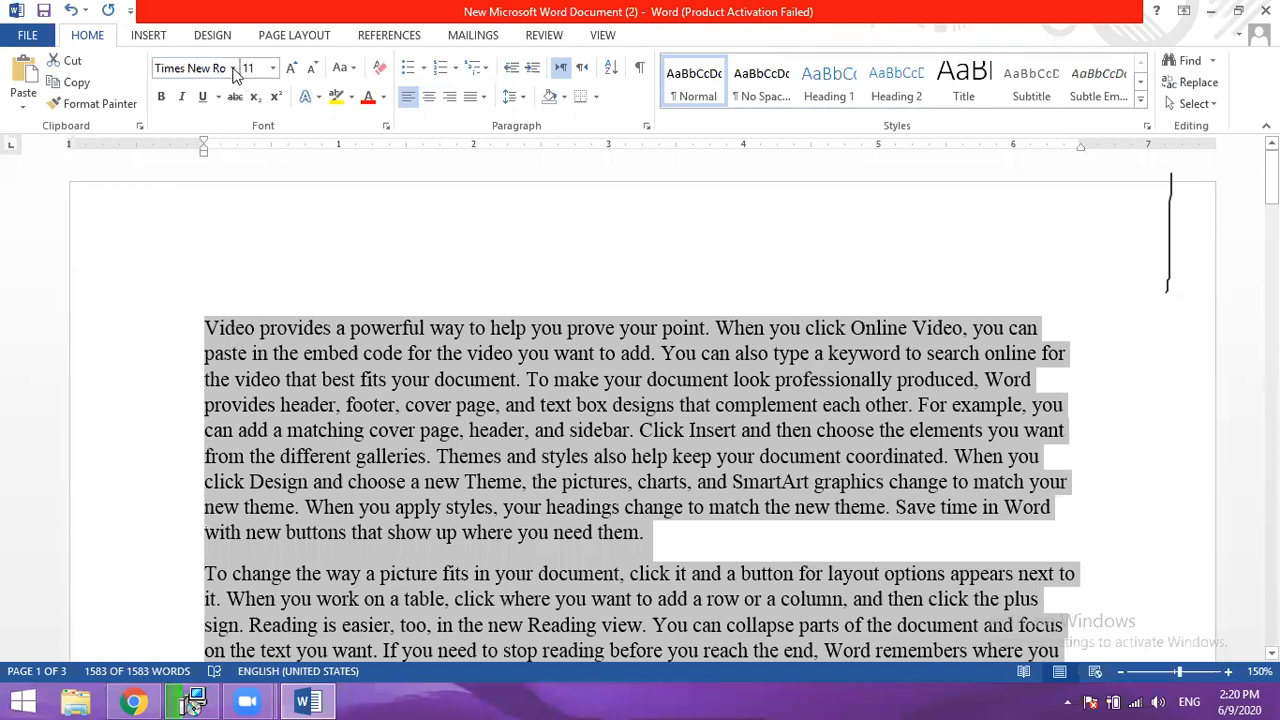
left_click(203, 183)
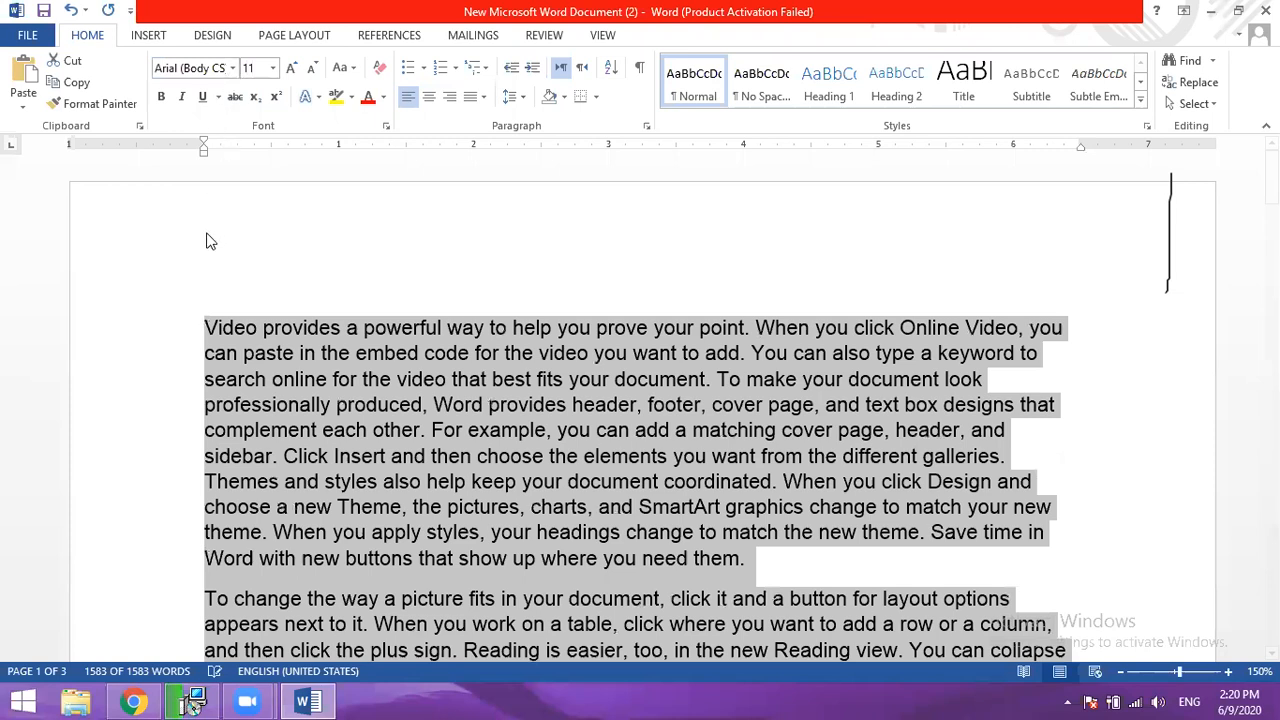
left_click(232, 68)
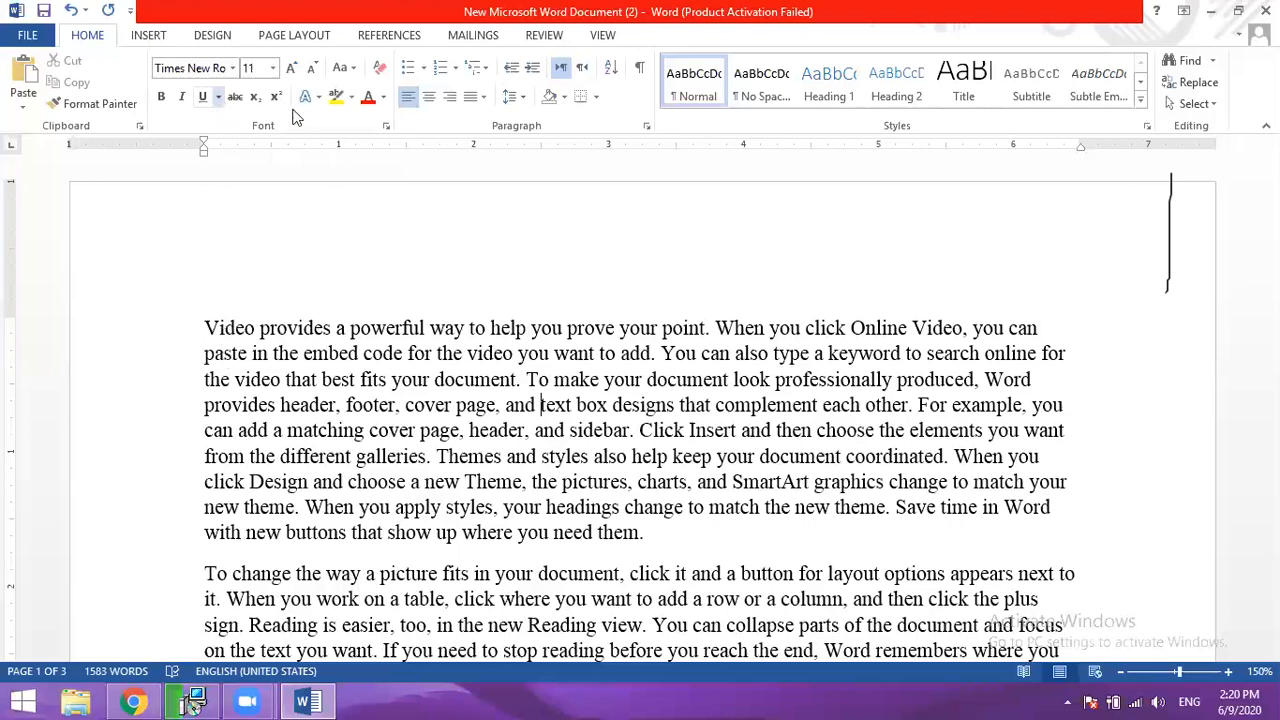
- Set the font size of the entire document to 18
left_click(274, 68)
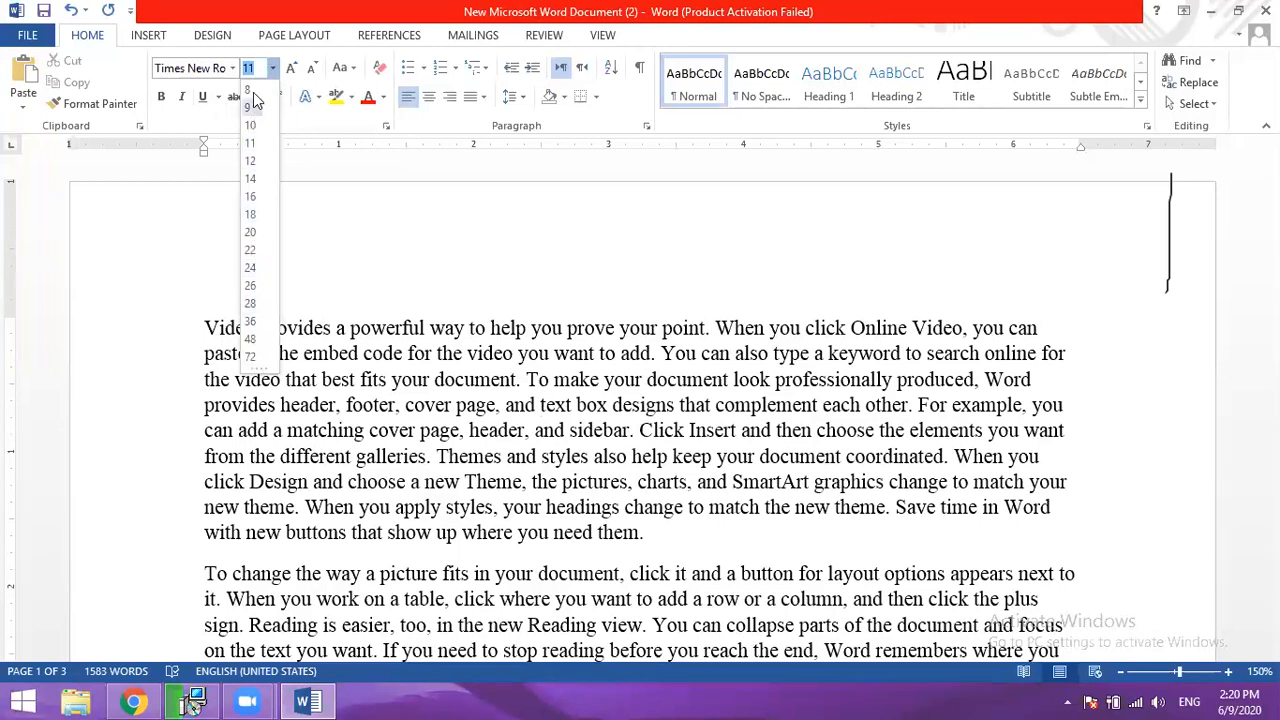
left_click(379, 321)
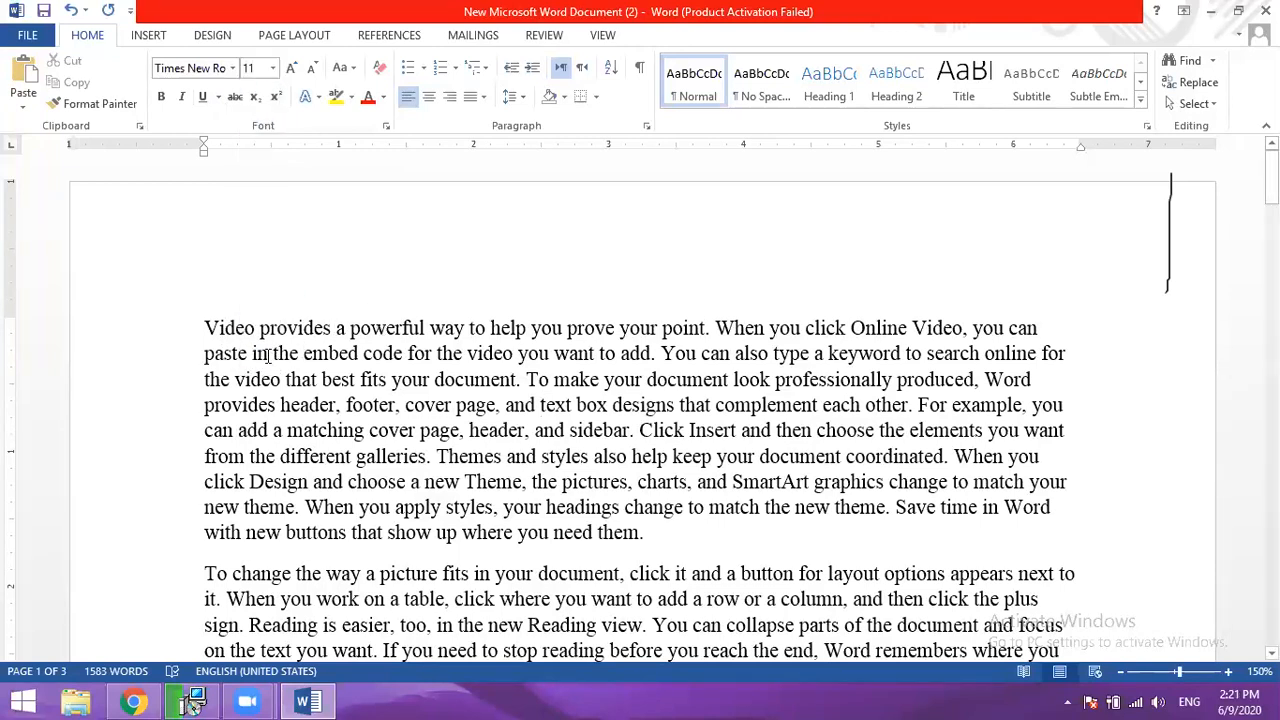
key("ctrl+a")
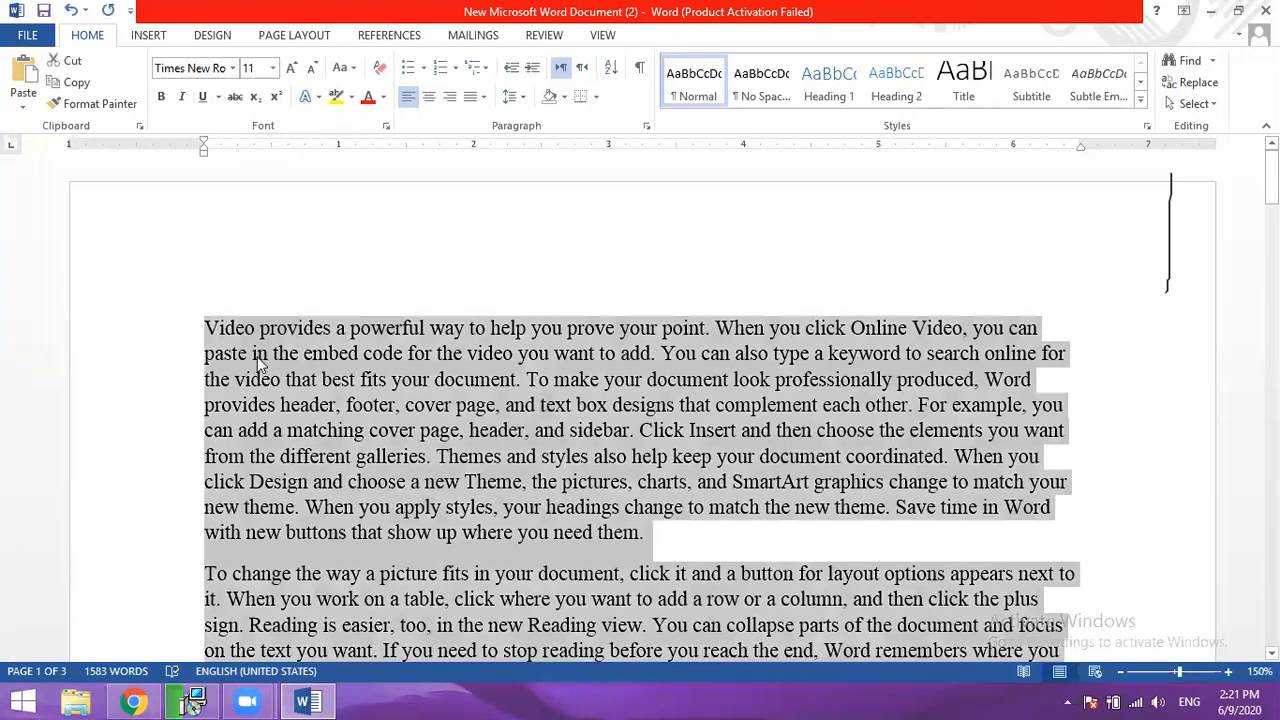
left_click(272, 68)
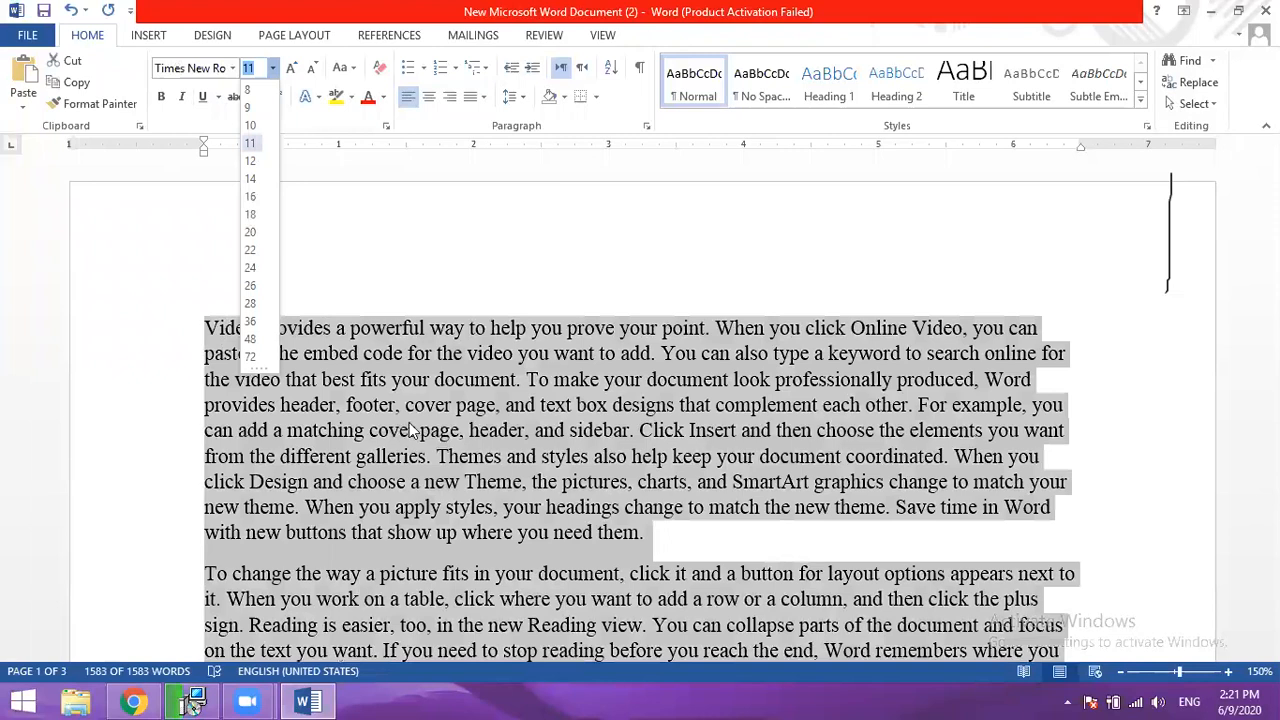
left_click(250, 214)
- Grow and shrink the word "you" after "for the video" through sizes 48, 36 and 90, ending at 26
left_click(402, 357)
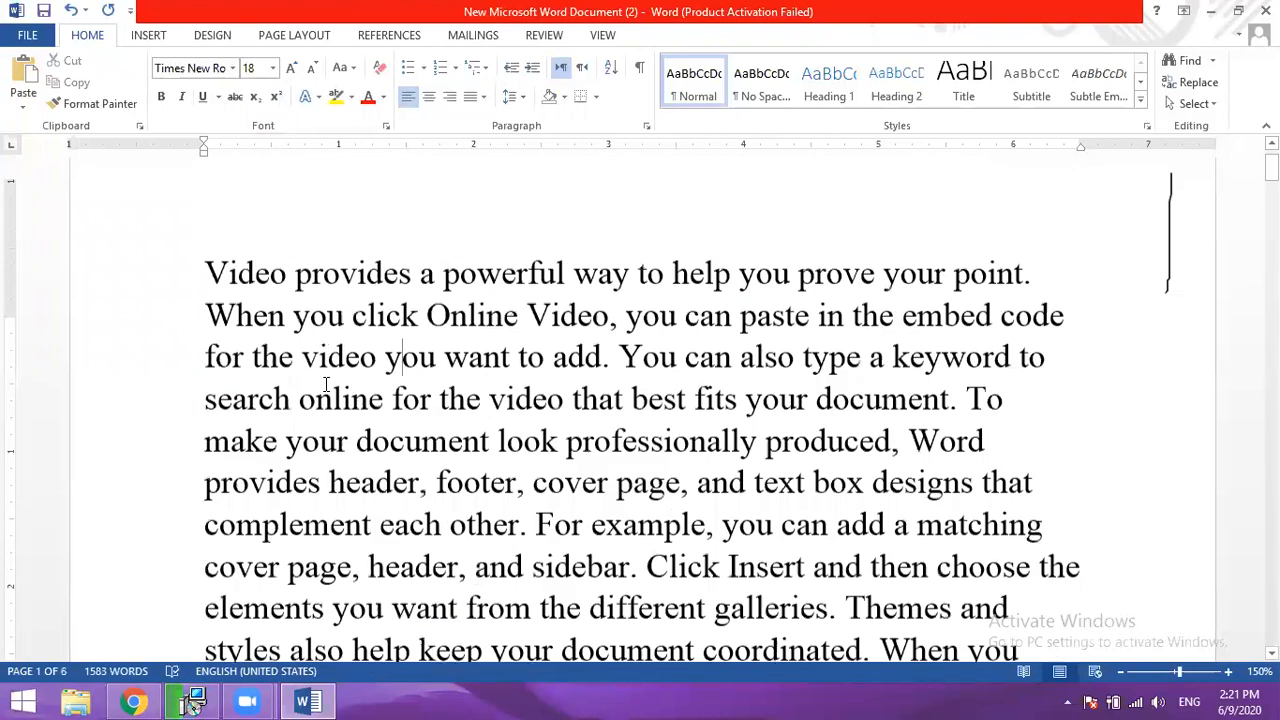
left_click(291, 68)
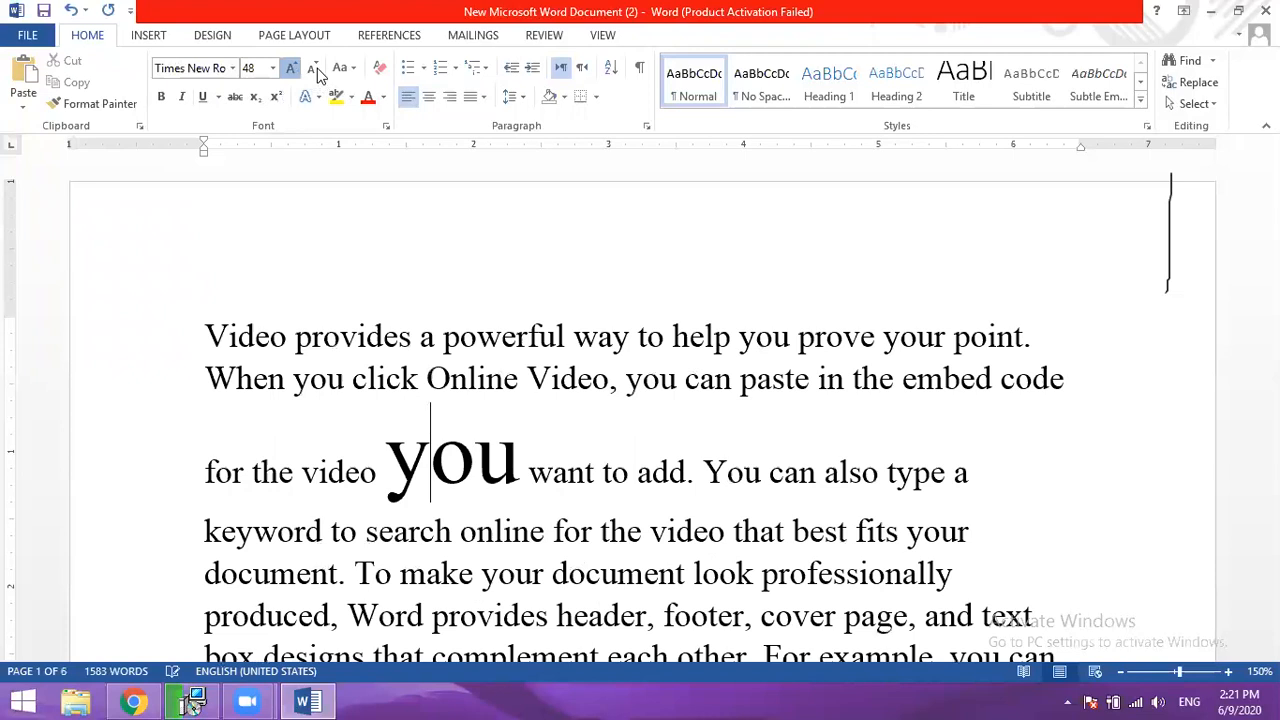
left_click(313, 70)
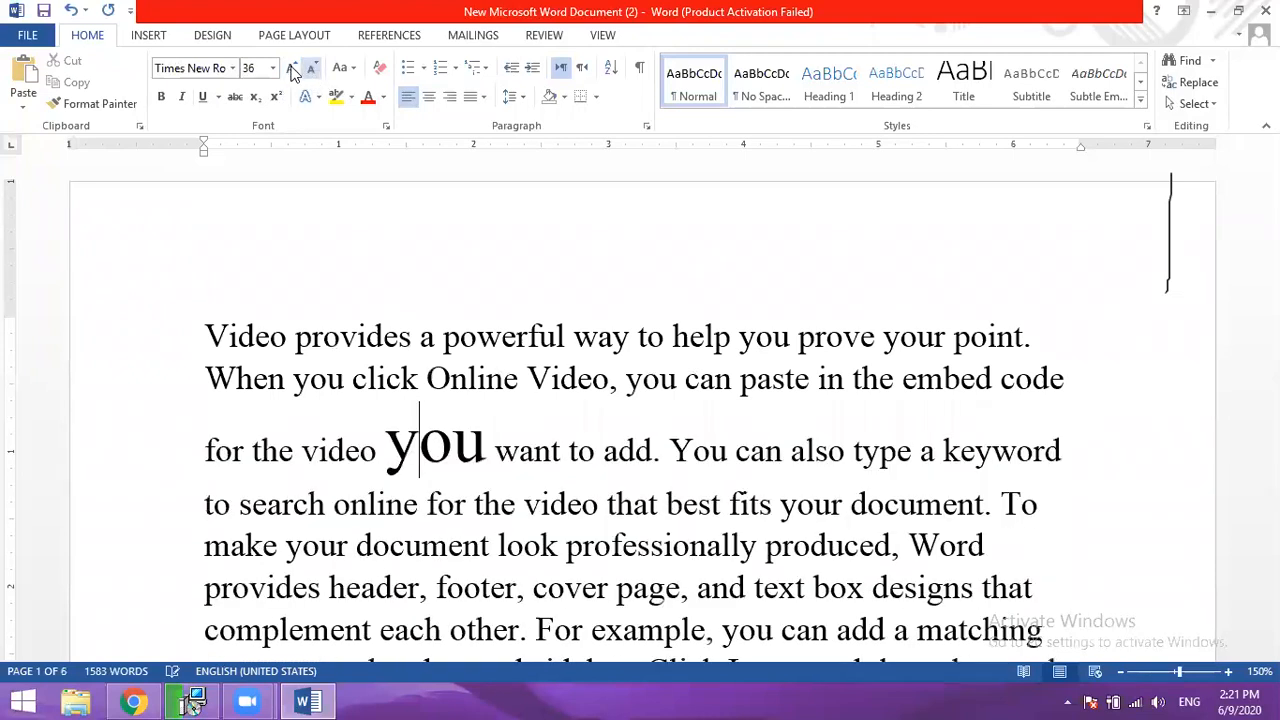
left_click(291, 70)
left_click(291, 70)
left_click(291, 70)
left_click(291, 70)
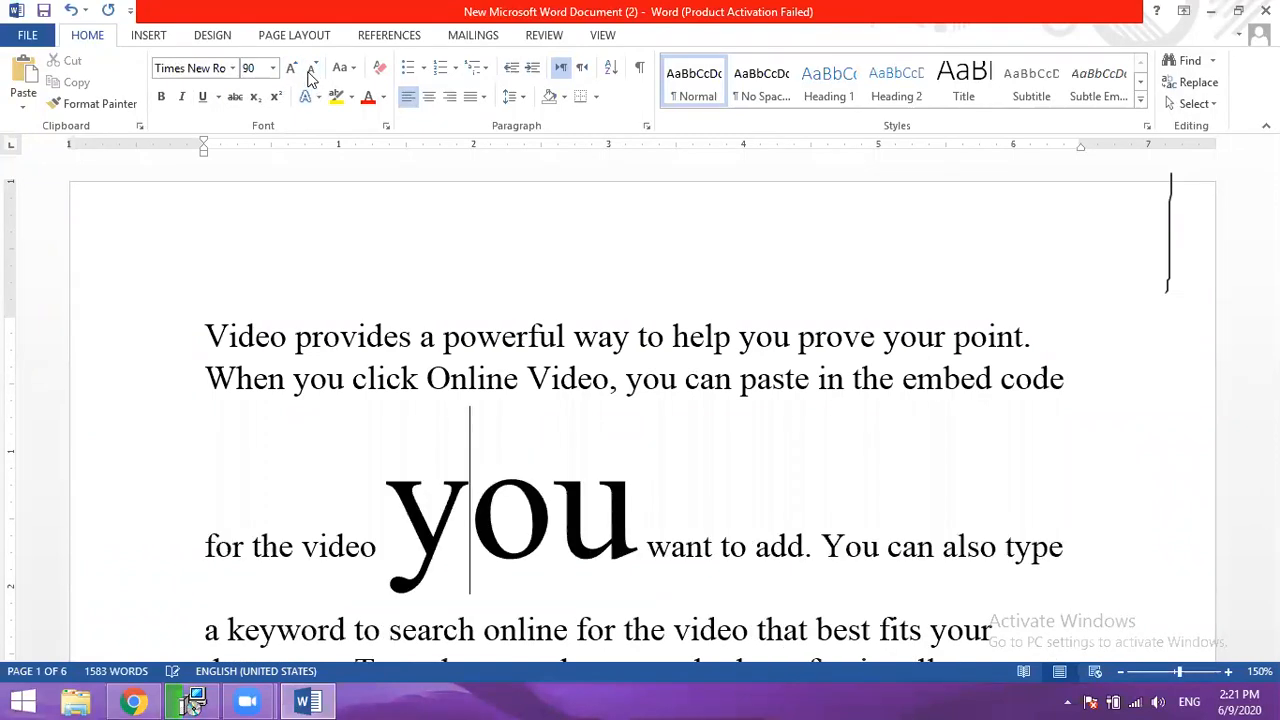
left_click(311, 72)
- Shrink the enlarged word "you" after "for the video" to size 18, comparing it with the surrounding text
left_click(311, 72)
left_click(311, 72)
left_click(311, 72)
left_click(311, 72)
left_click(311, 72)
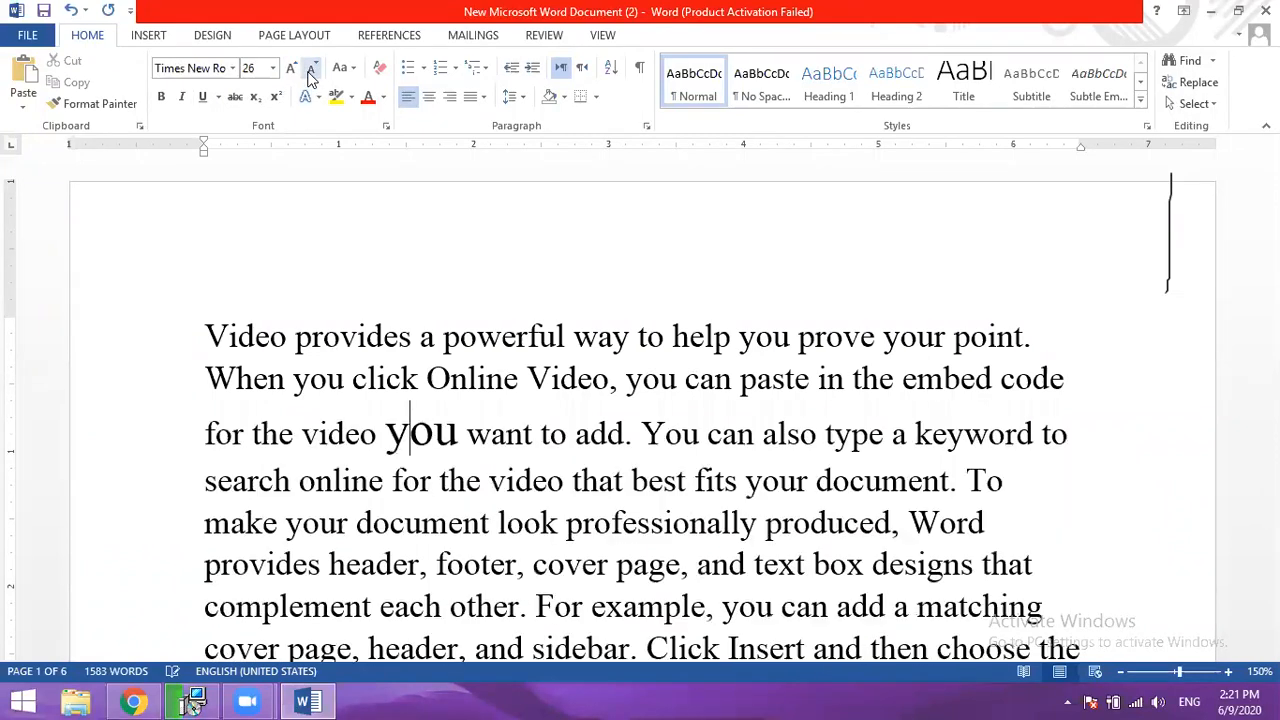
left_click(311, 72)
left_click(311, 72)
left_click(311, 72)
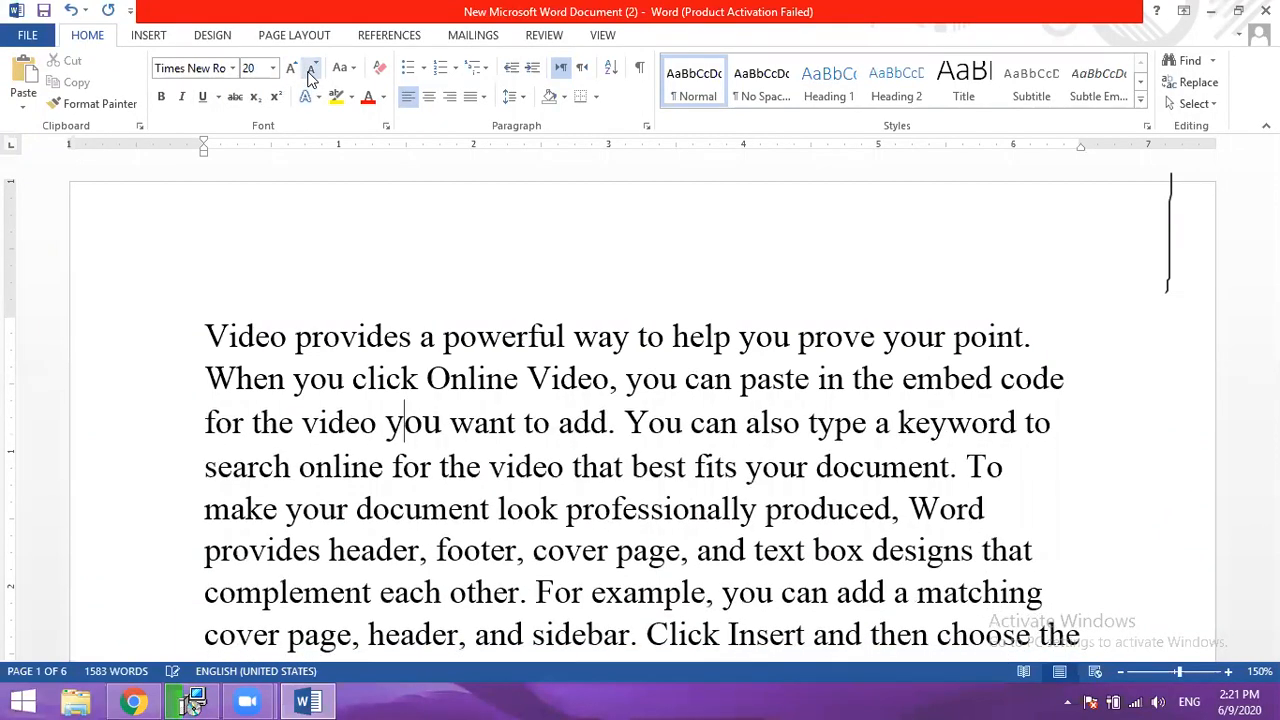
left_click(327, 380)
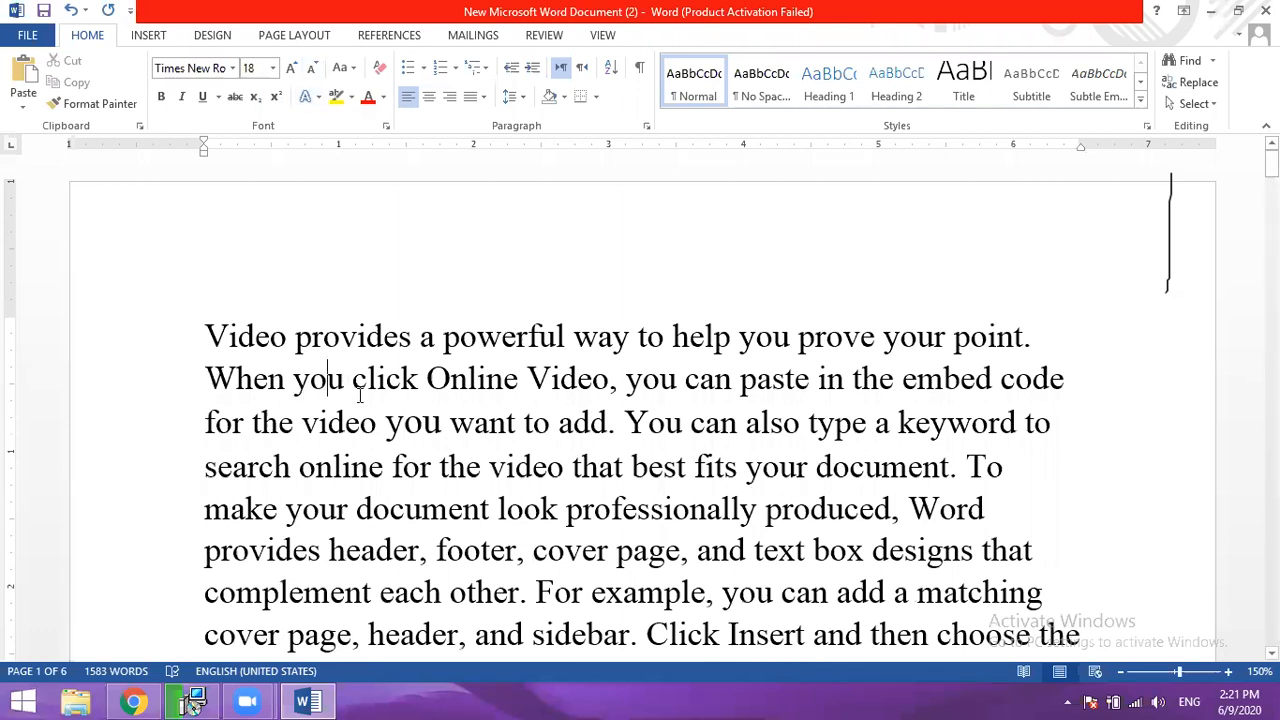
left_click(401, 428)
left_click(311, 72)
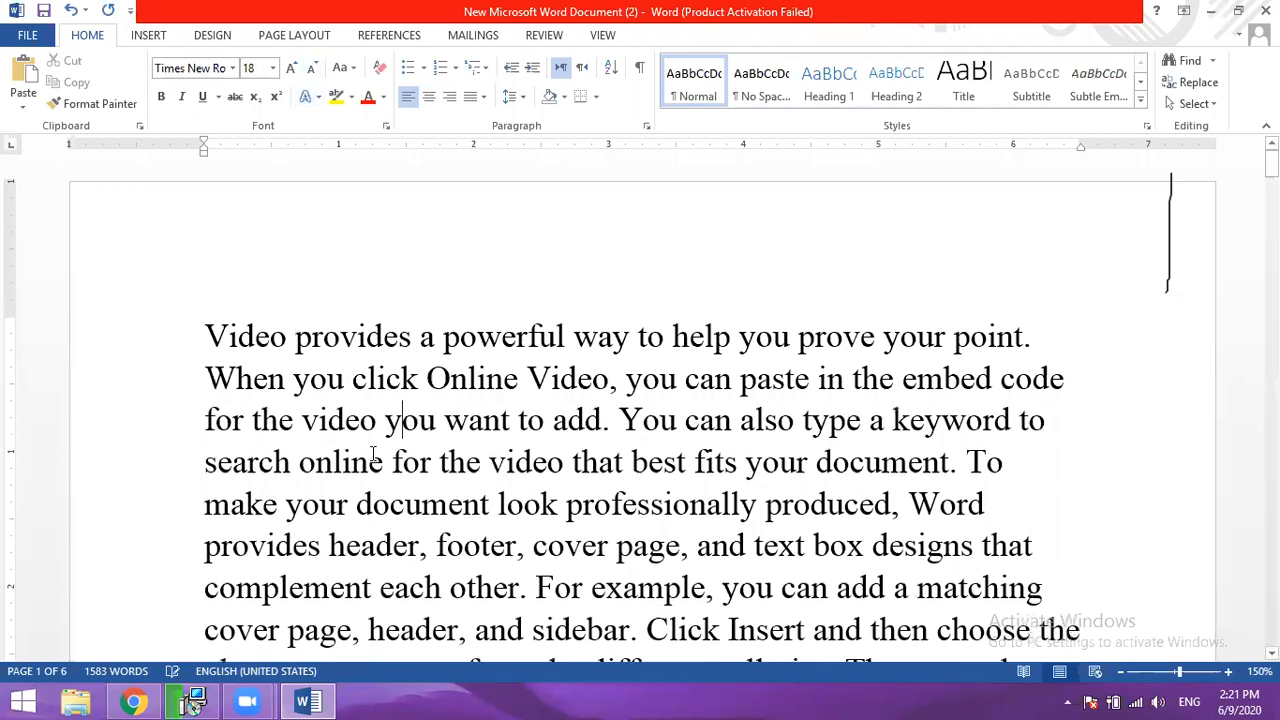
- Shrink the font of the entire document down to very small sizes and grow it back up to 11
key("ctrl+a")
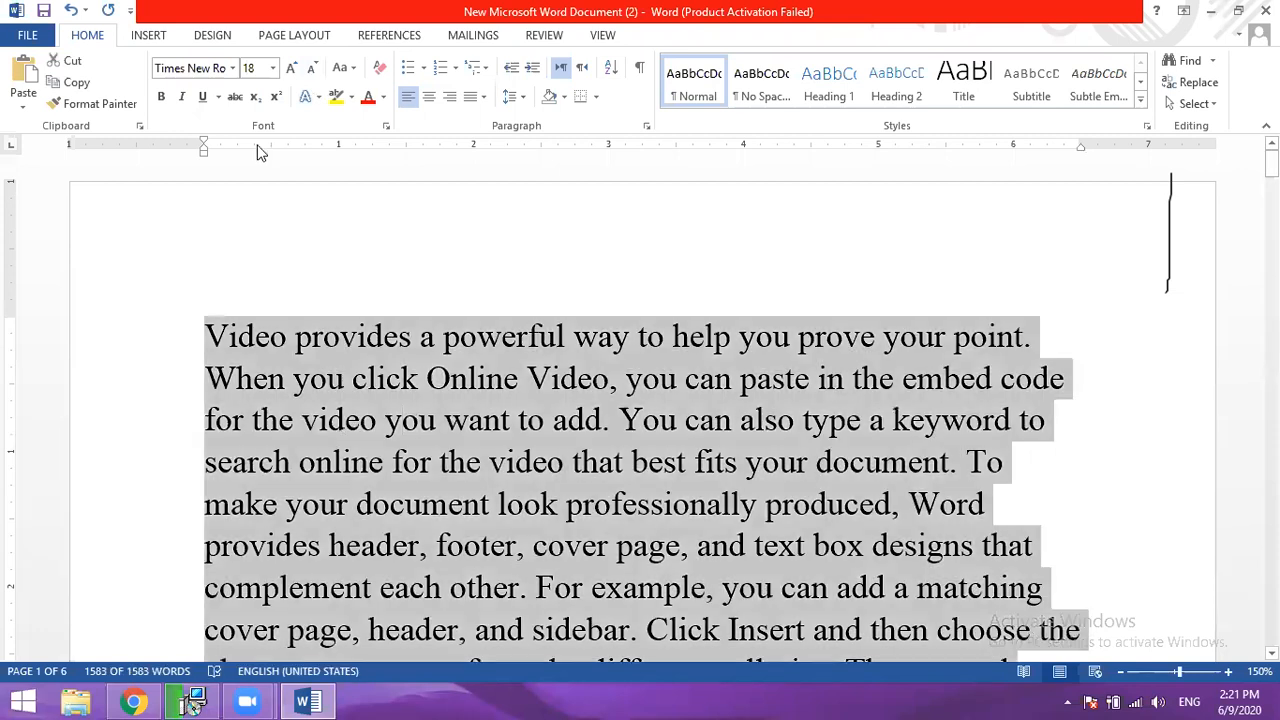
double_click(313, 72)
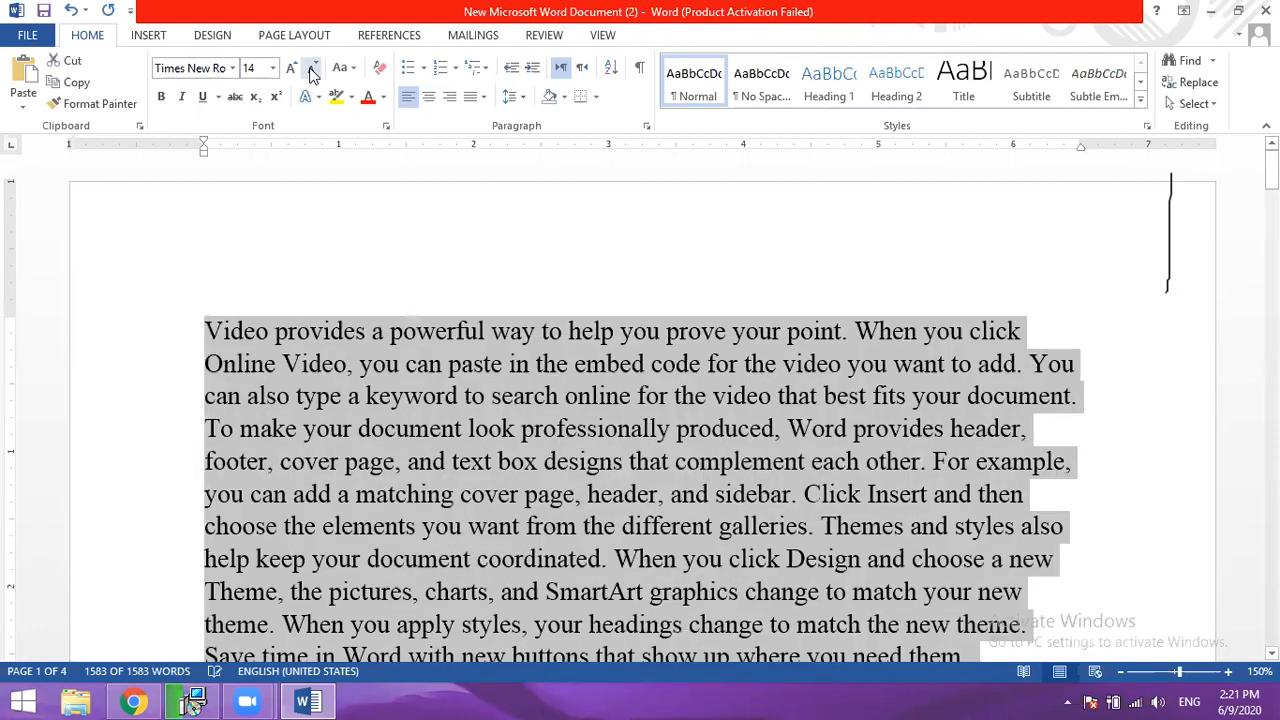
left_click(292, 73)
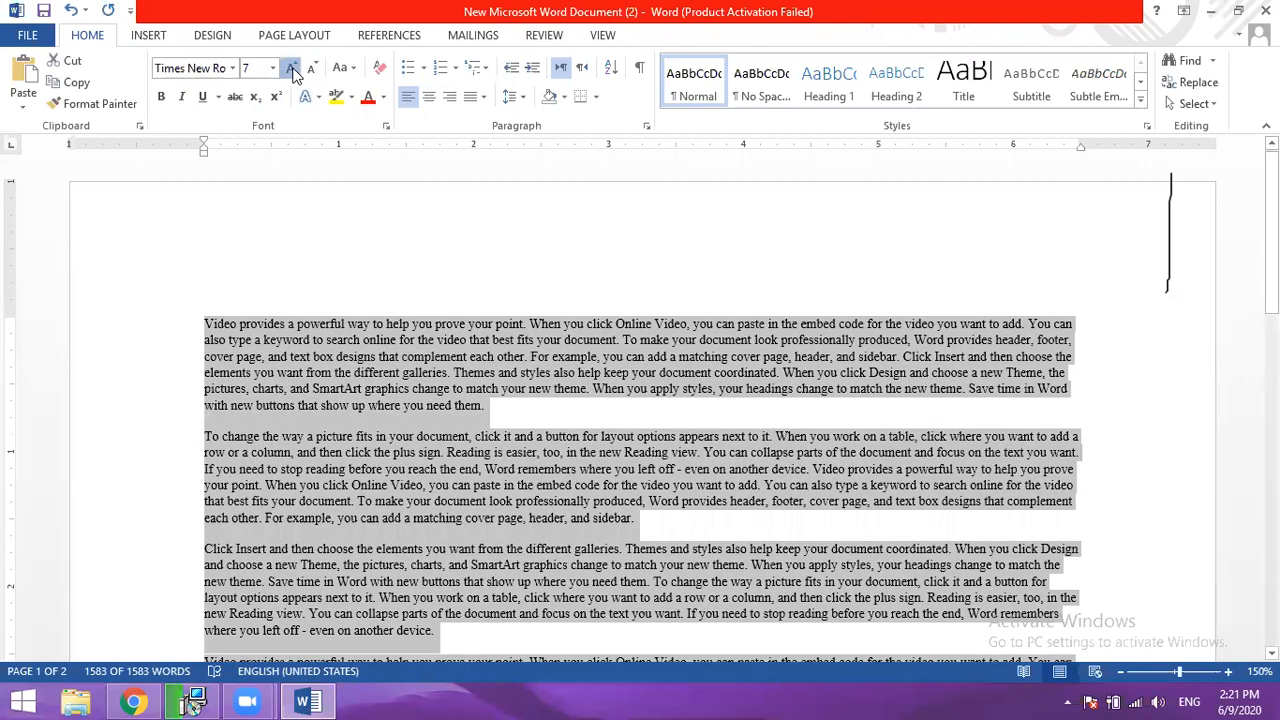
double_click(292, 73)
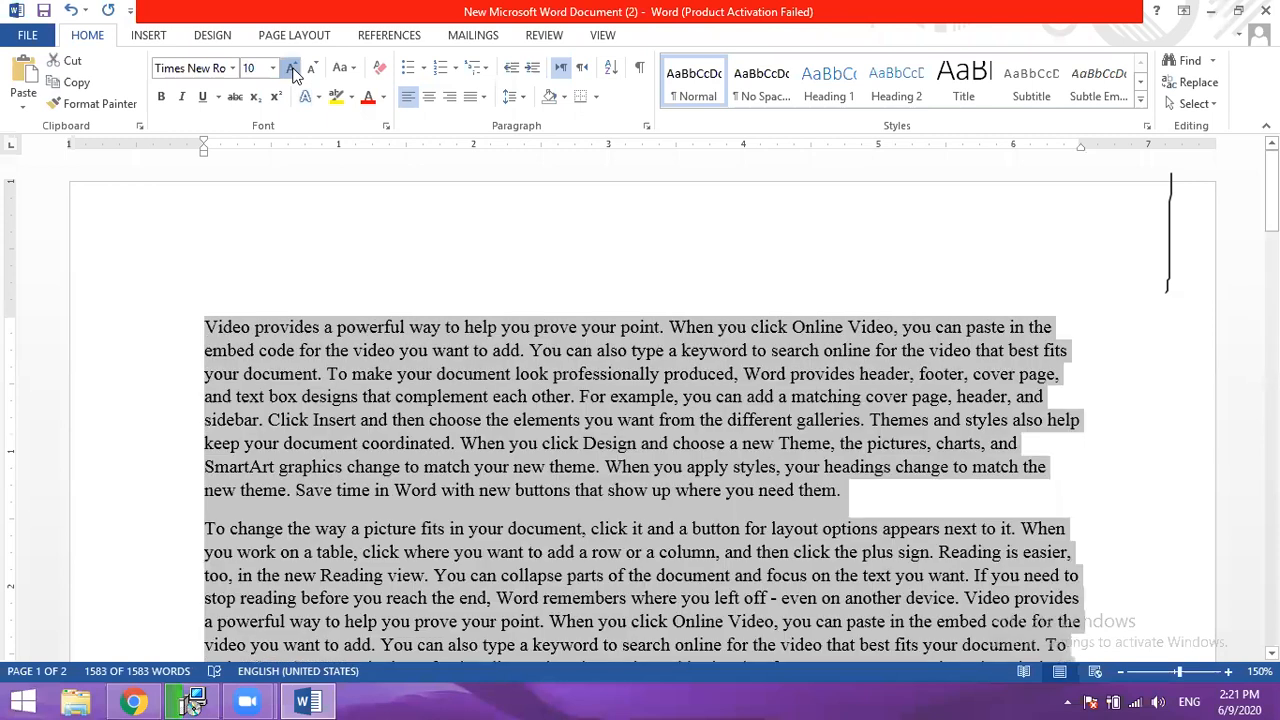
left_click(292, 73)
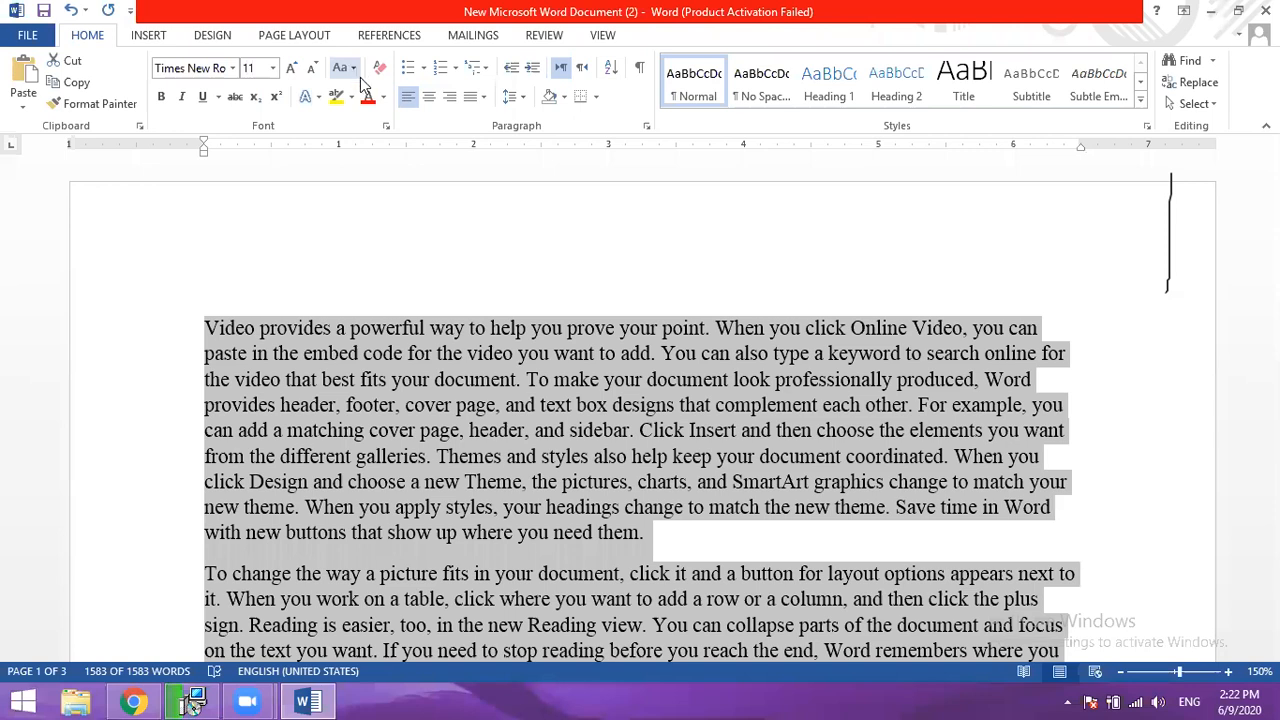
- Change the case of the entire document to Sentence case and after that to lowercase
left_click(355, 70)
left_click(372, 94)
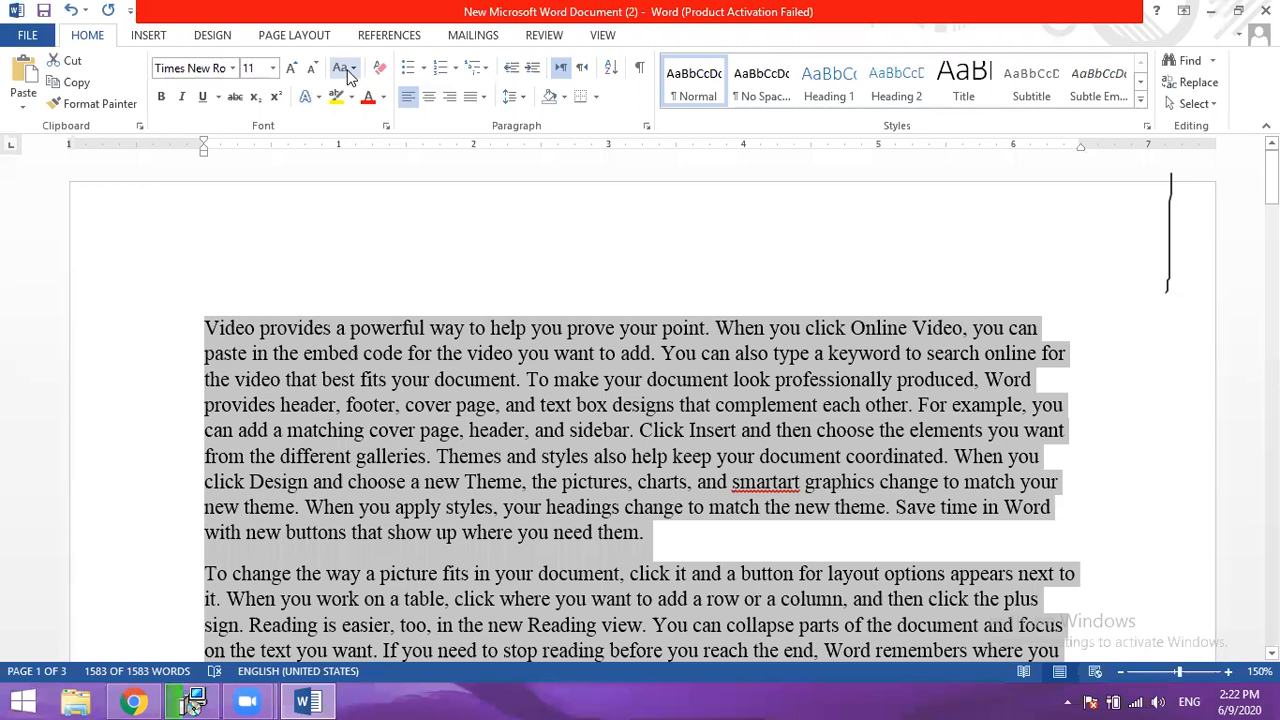
left_click(356, 70)
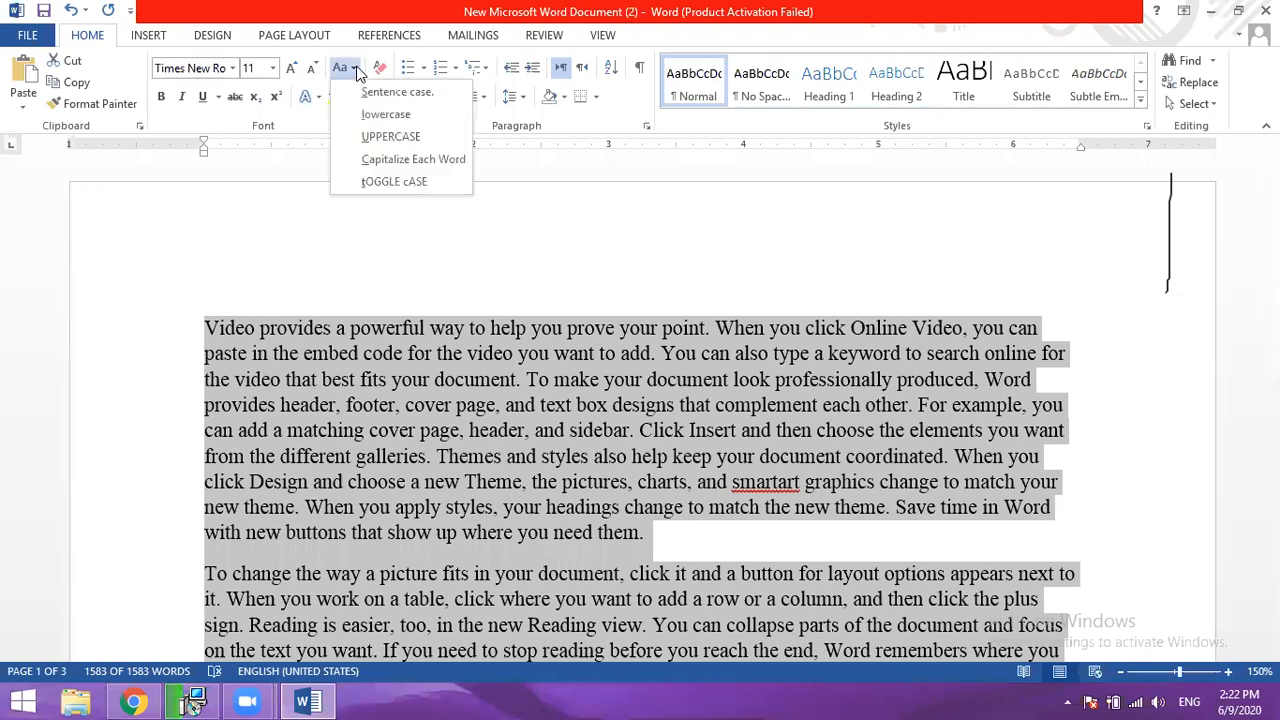
left_click(383, 115)
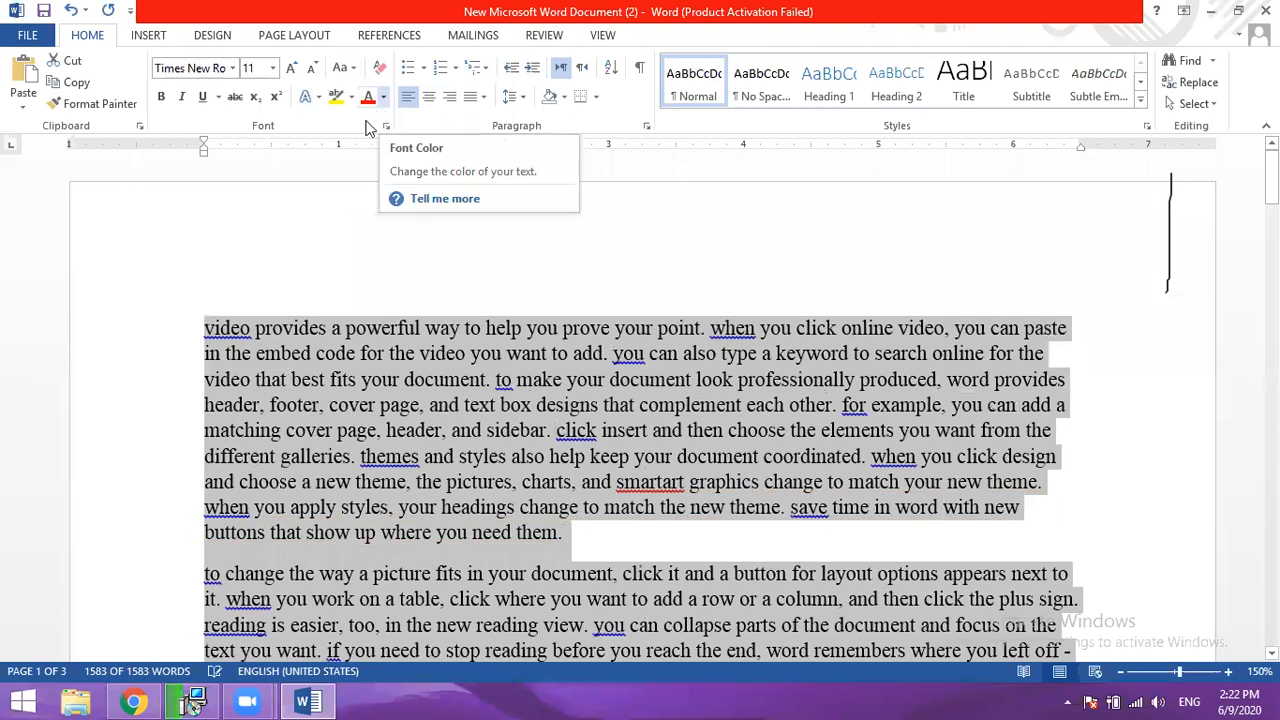
- Change the entire document to UPPERCASE, follow with Capitalize Each Word, and clear the selection
left_click(345, 67)
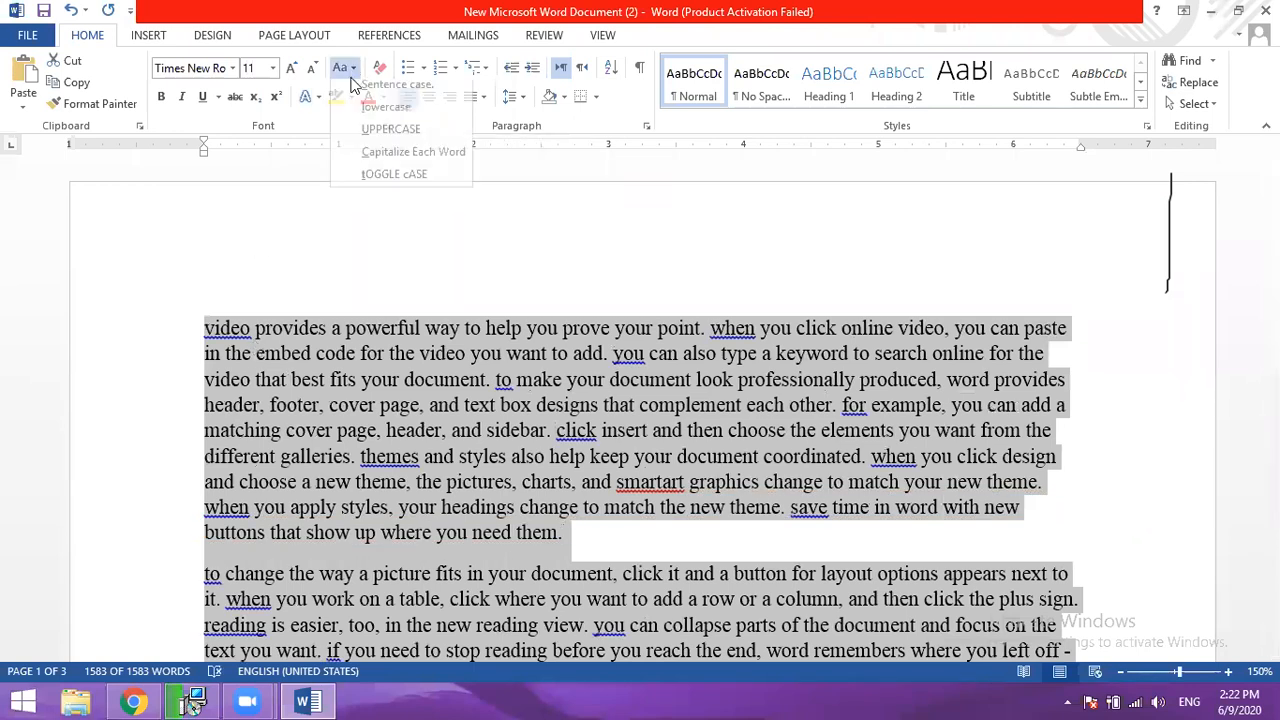
left_click(392, 139)
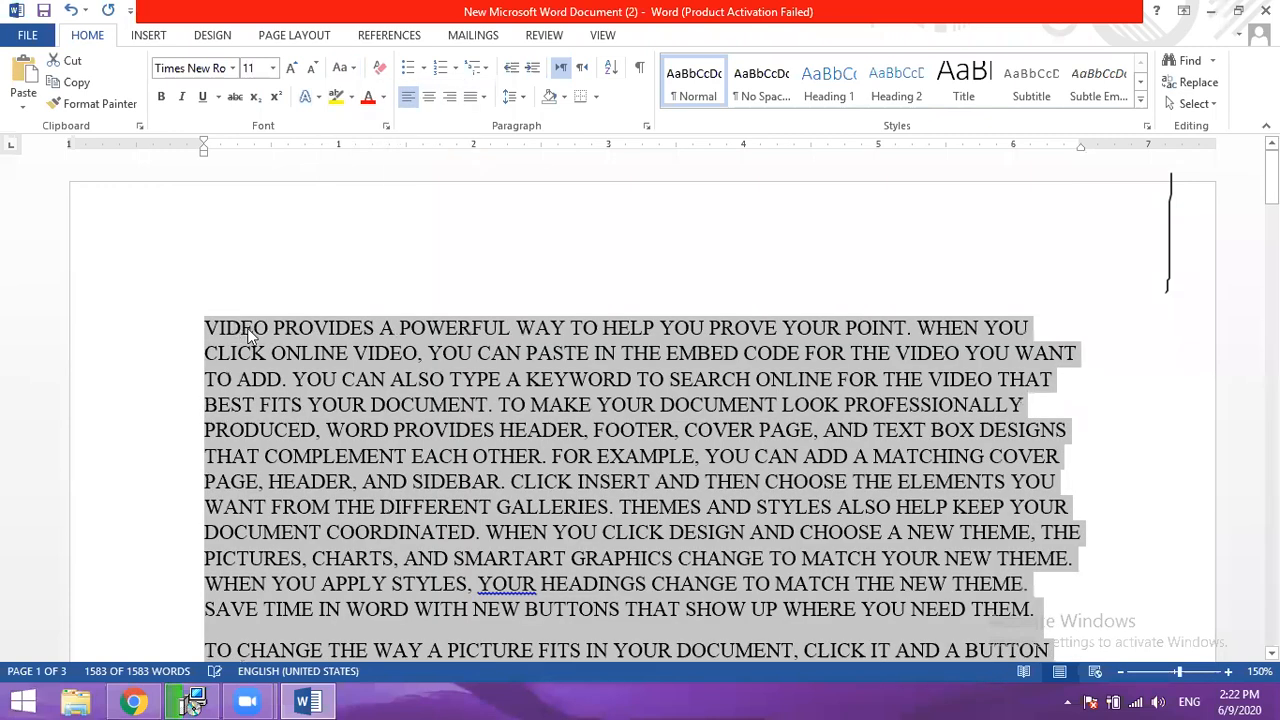
left_click(343, 67)
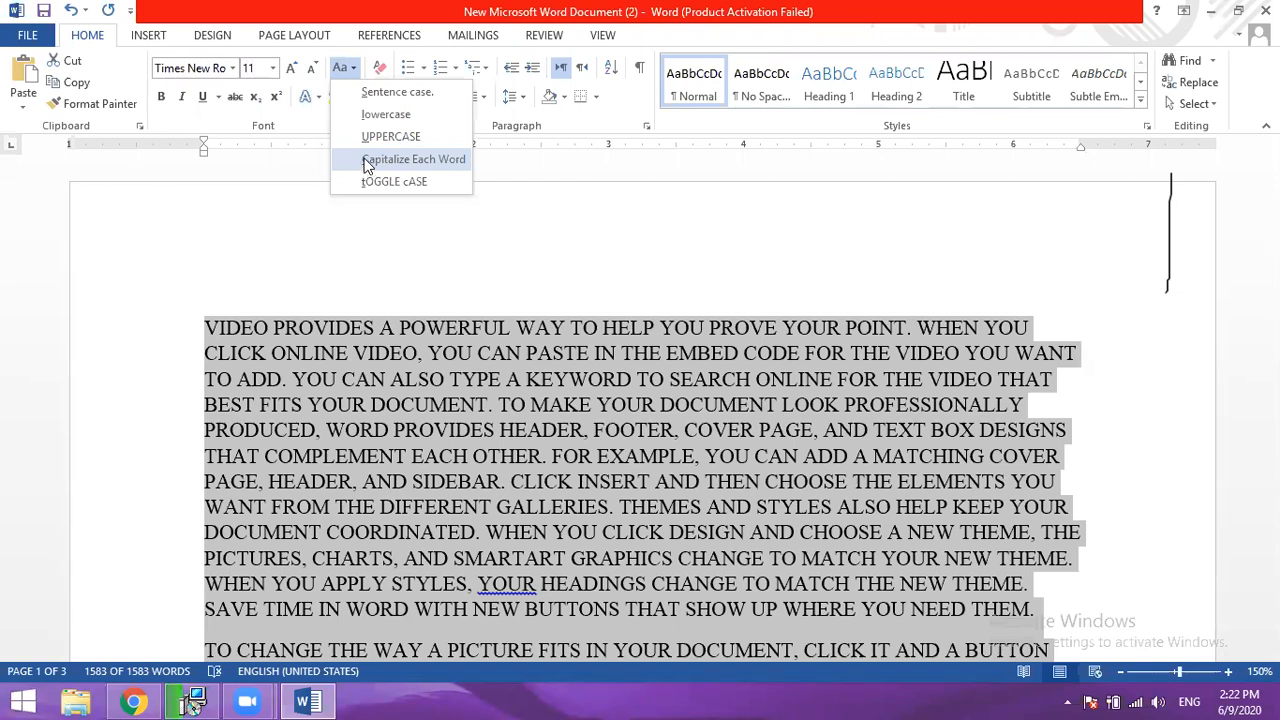
left_click(444, 159)
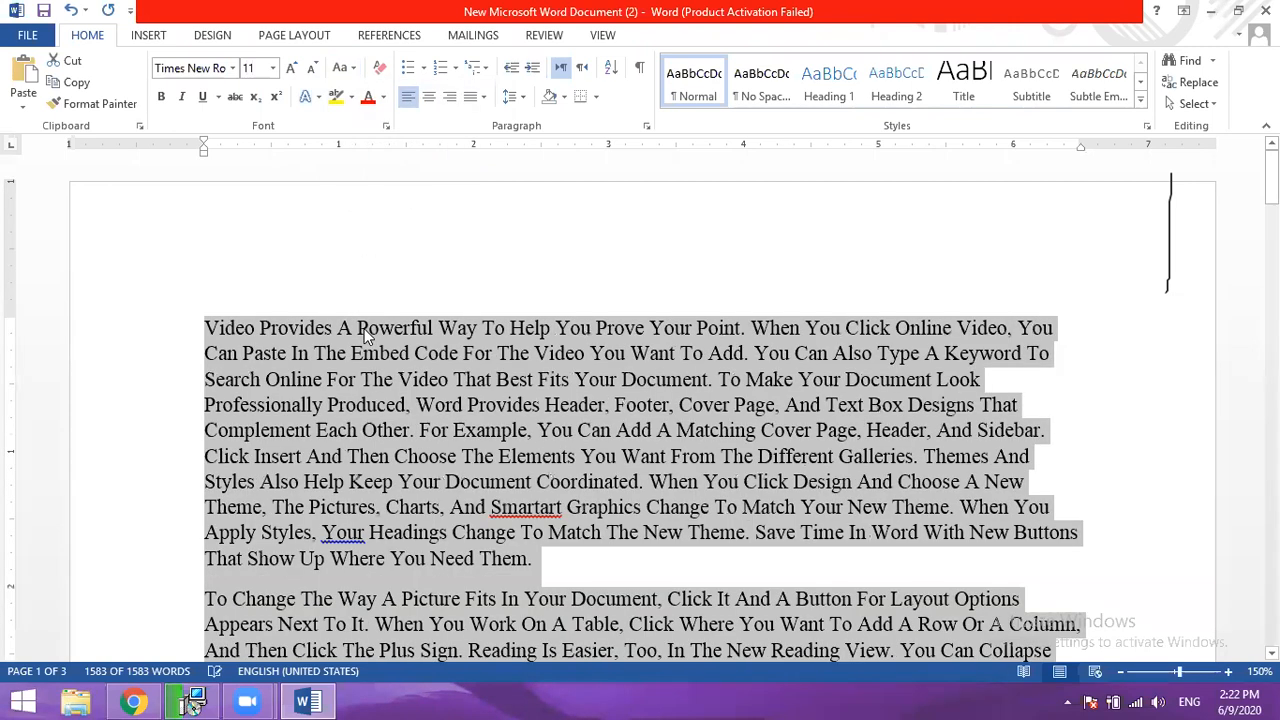
left_click(490, 327)
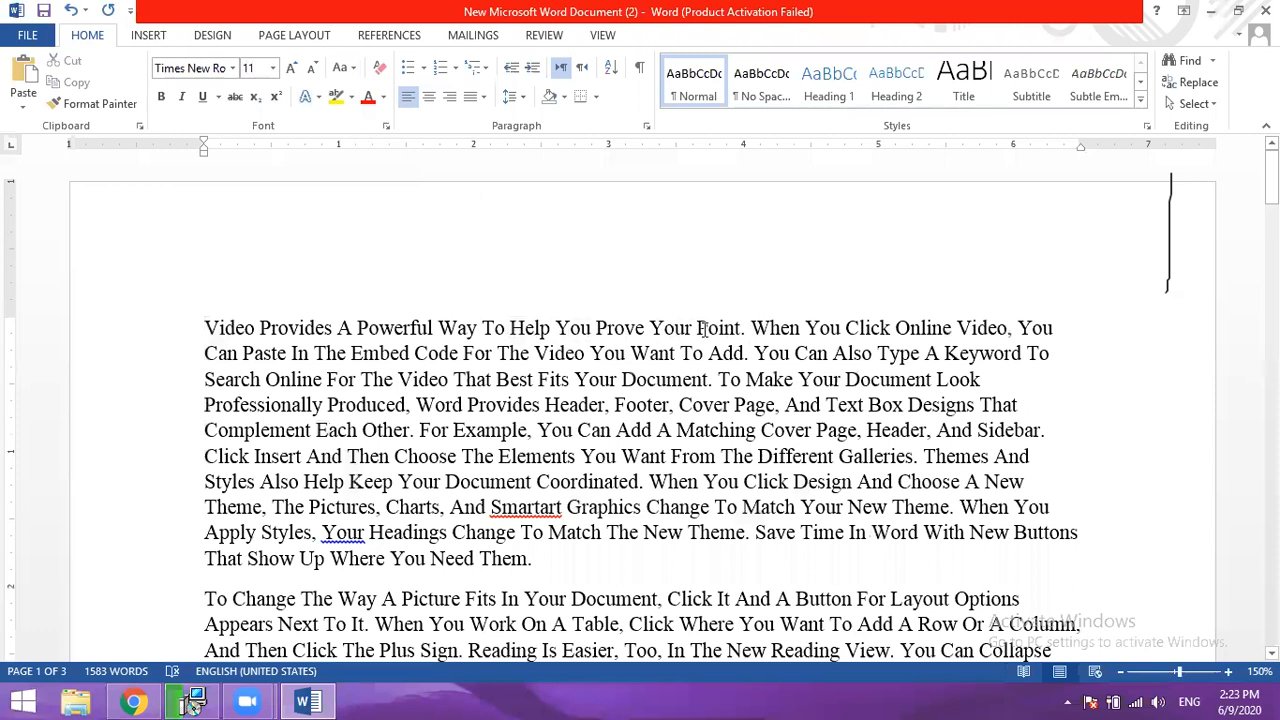
- Apply tOGGLE cASE only to the word "Powerful" in the first line
left_click(366, 328)
left_click(355, 68)
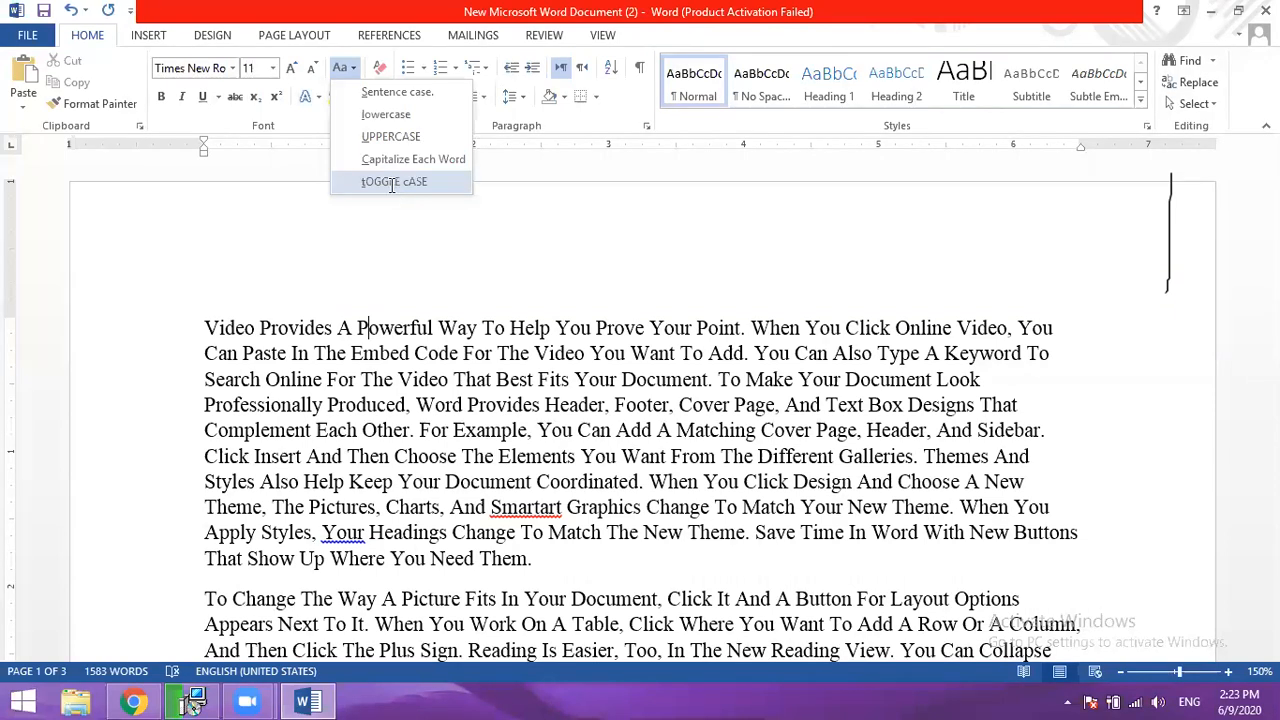
left_click(392, 183)
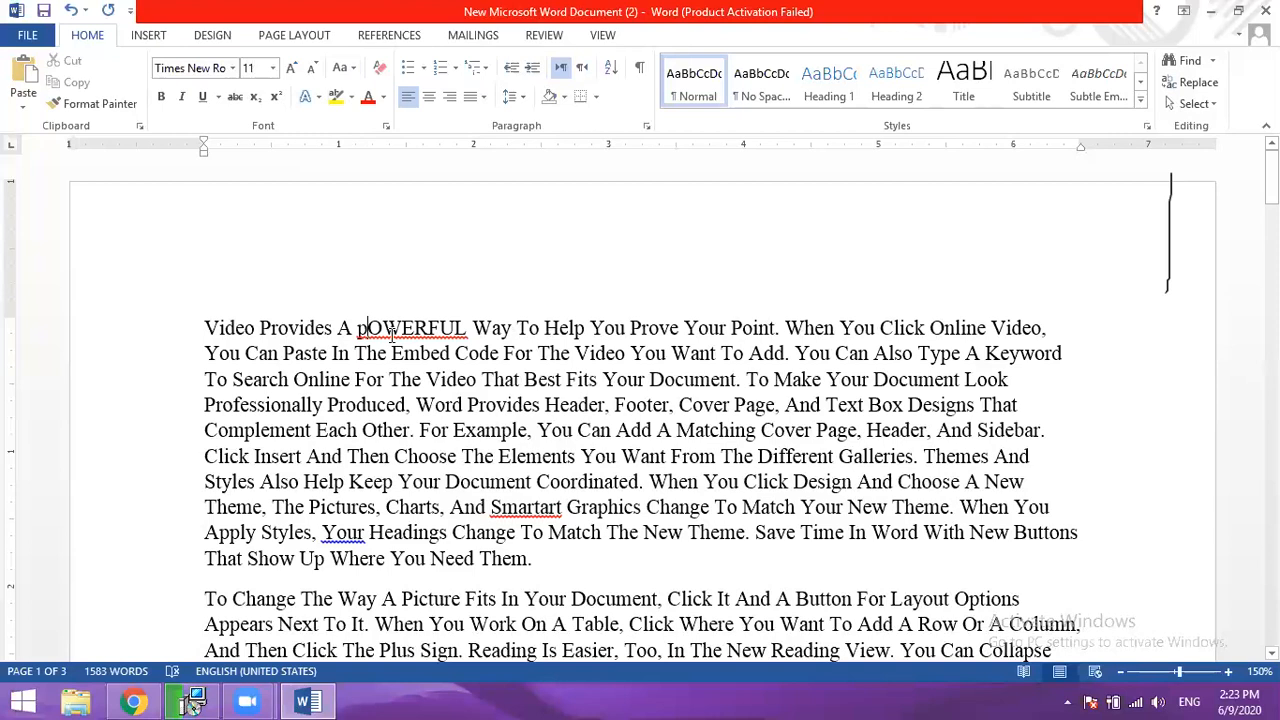
- Apply tOGGLE cASE to the entire document, change it to Sentence case, and clear the selection
key("ctrl+a")
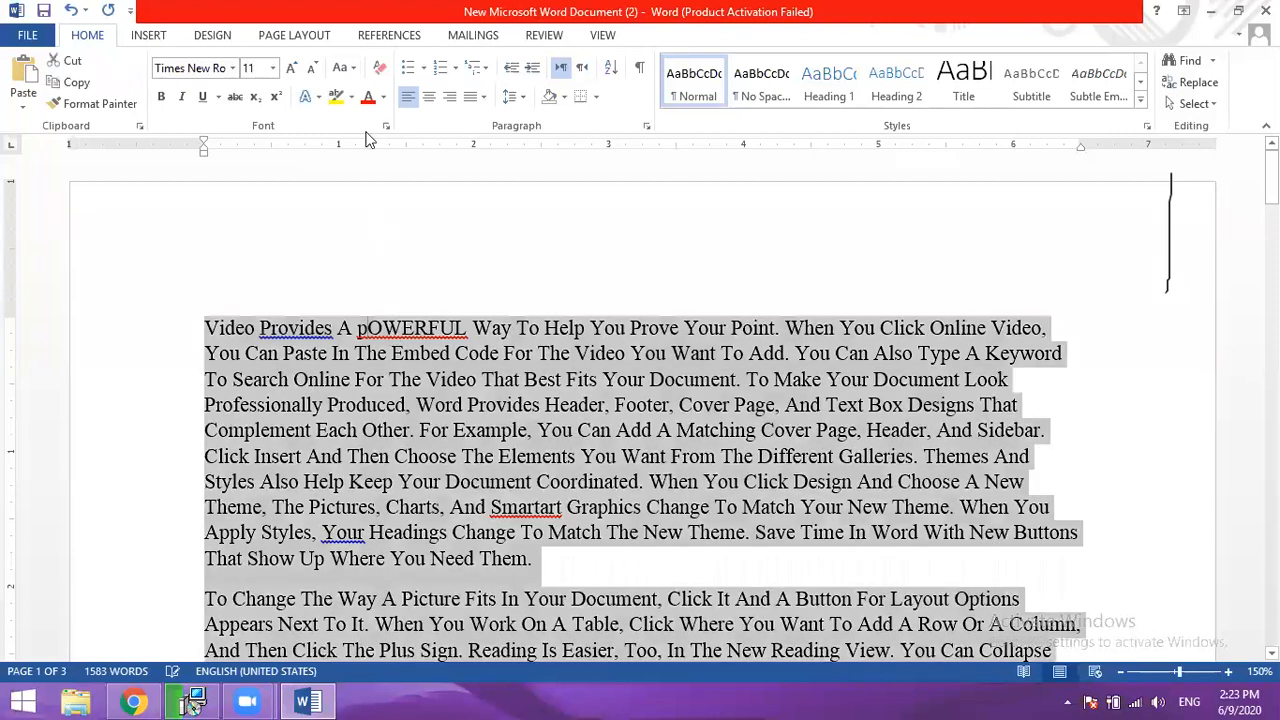
left_click(344, 67)
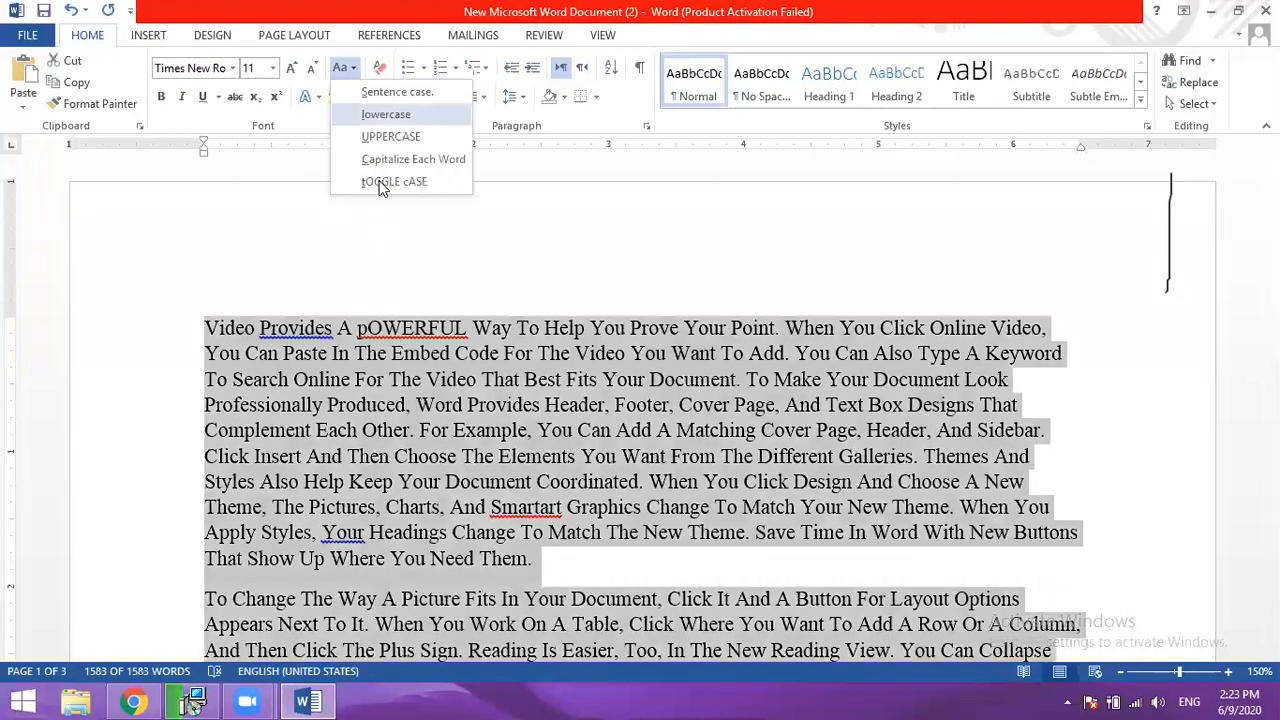
left_click(381, 184)
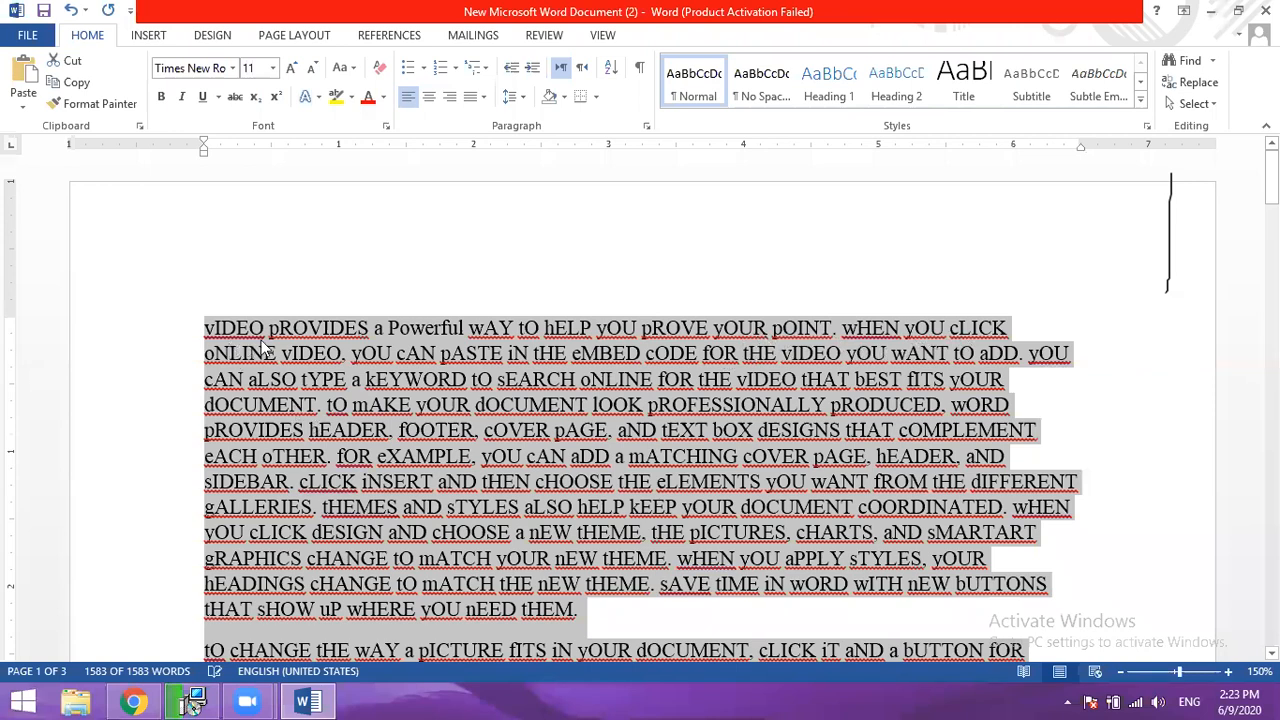
left_click(361, 84)
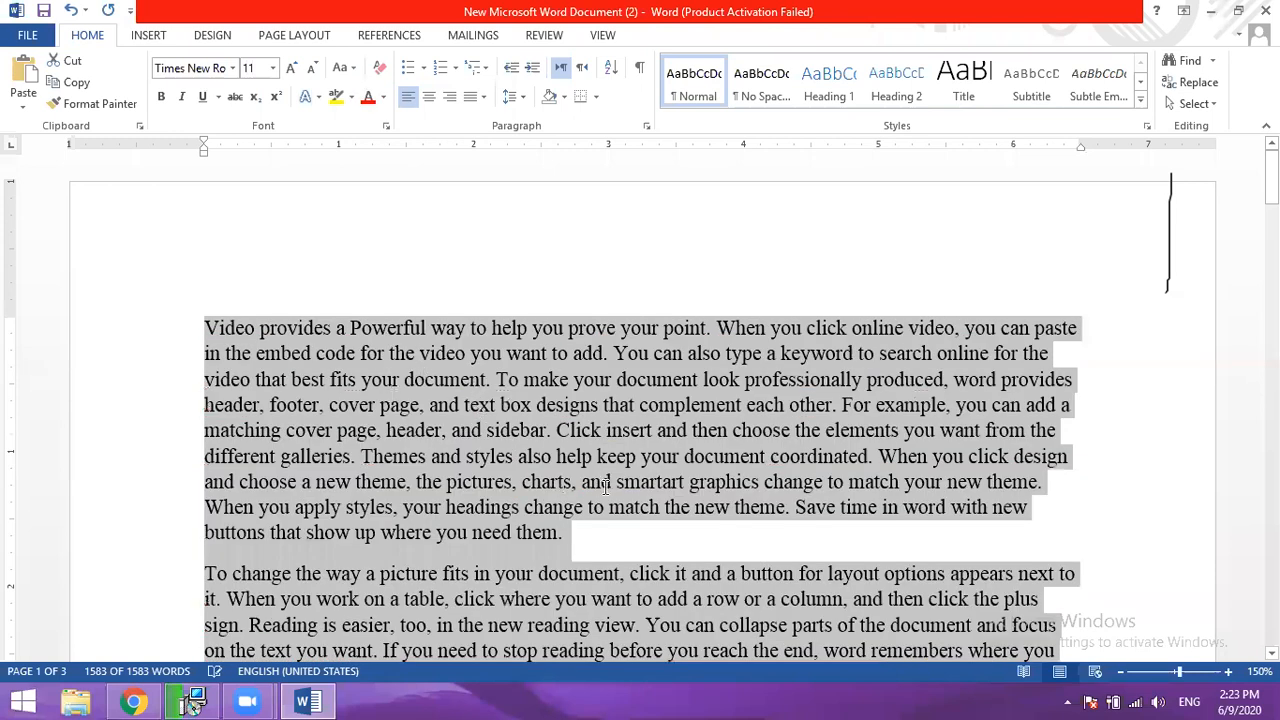
left_click(645, 486)
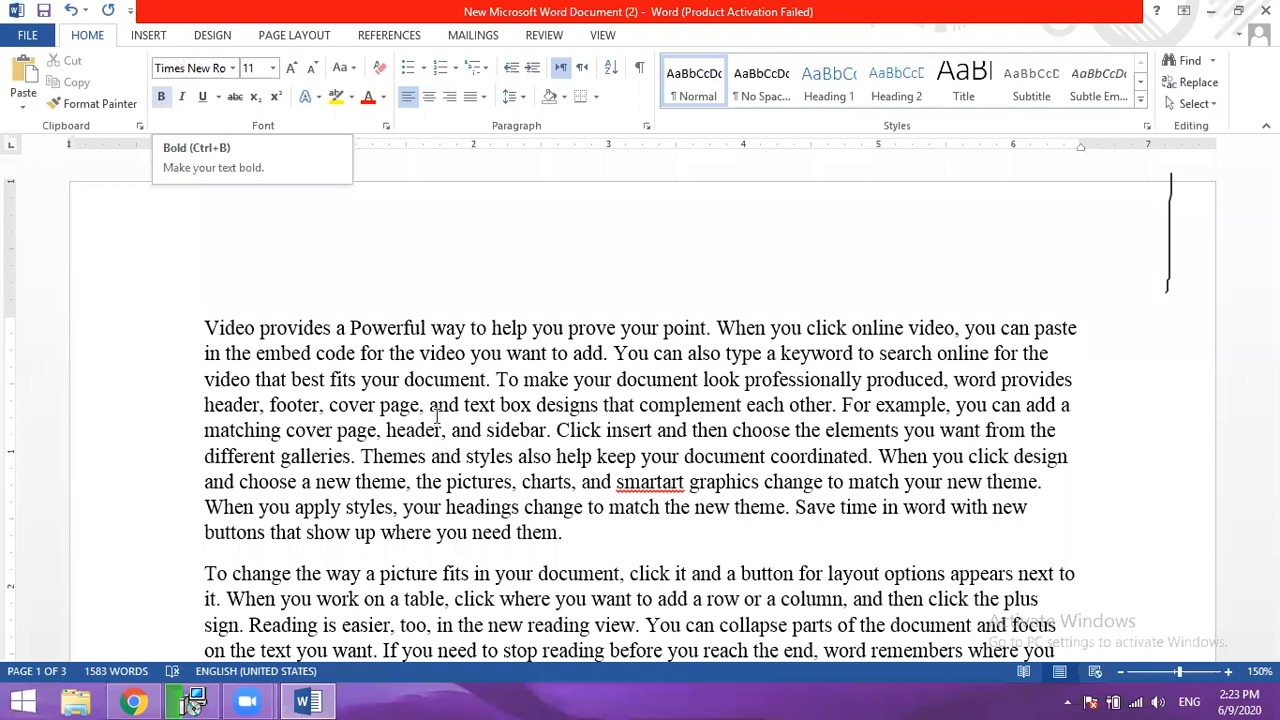
- Make the opening text from "Video provides" through "paste" bold, along with the first paragraph's words "galleries", "sidebar" and "them"
left_click(161, 97)
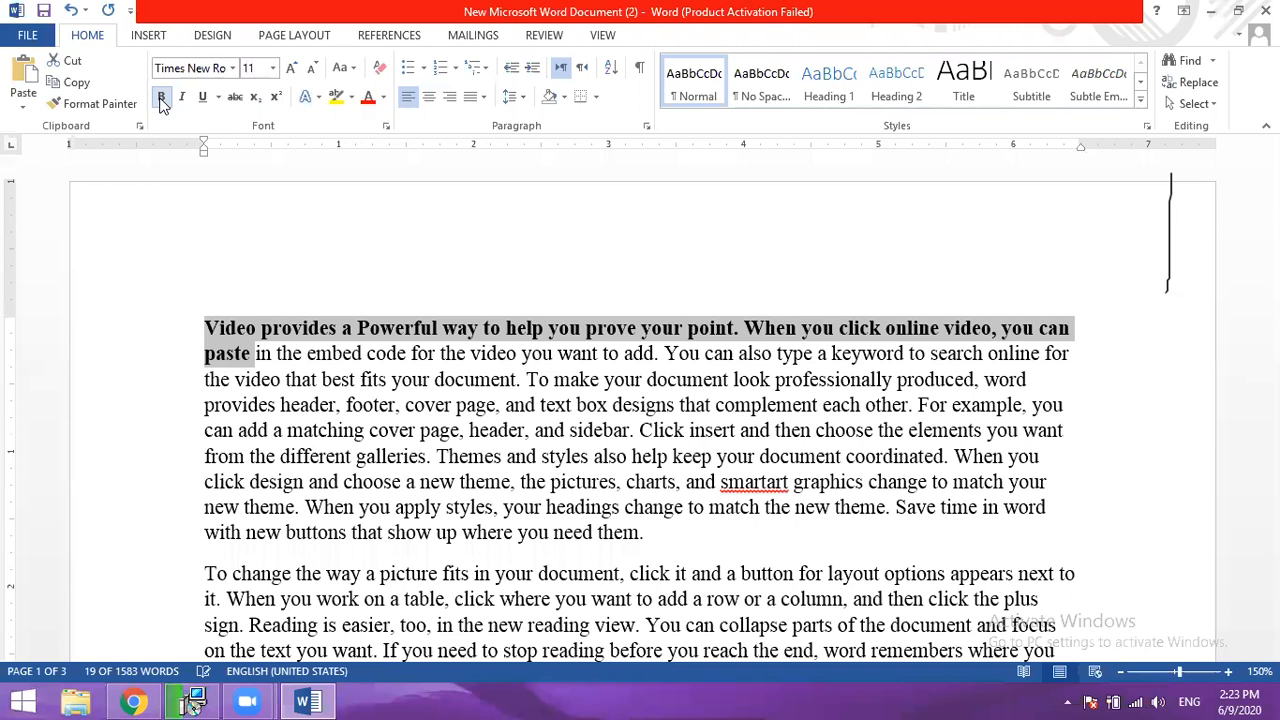
double_click(398, 458)
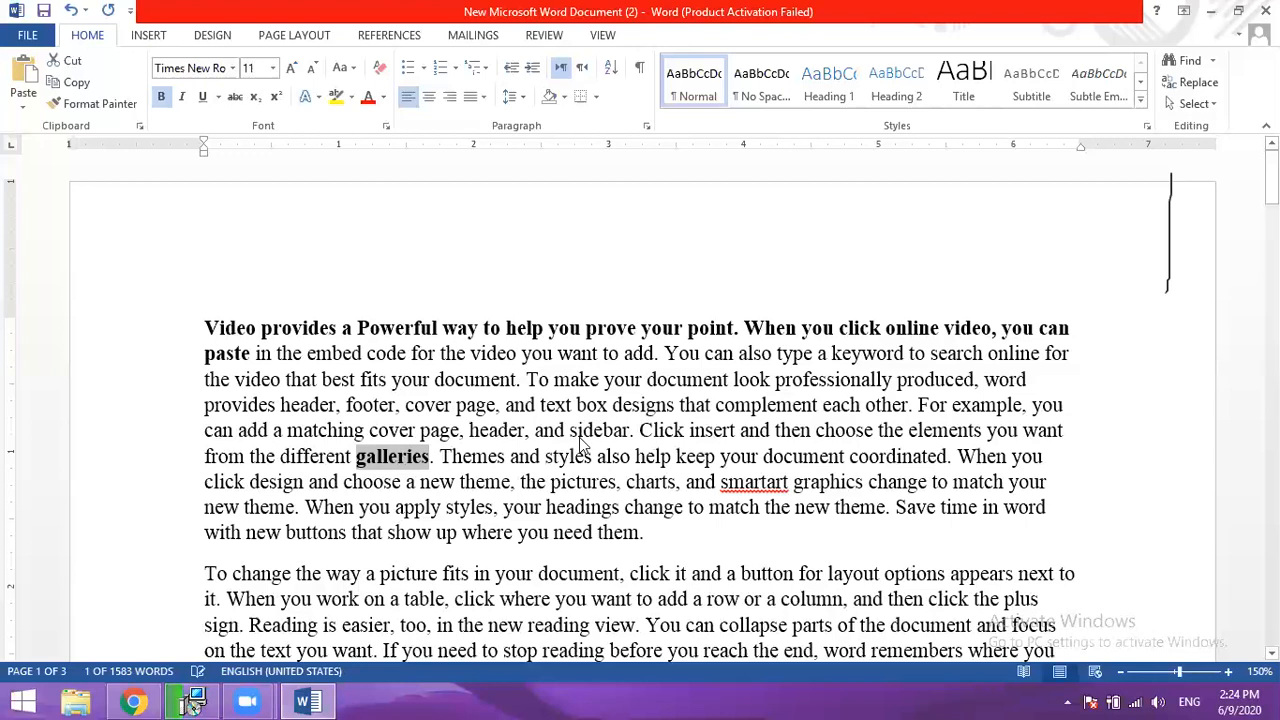
double_click(590, 433)
key("ctrl+b")
double_click(620, 534)
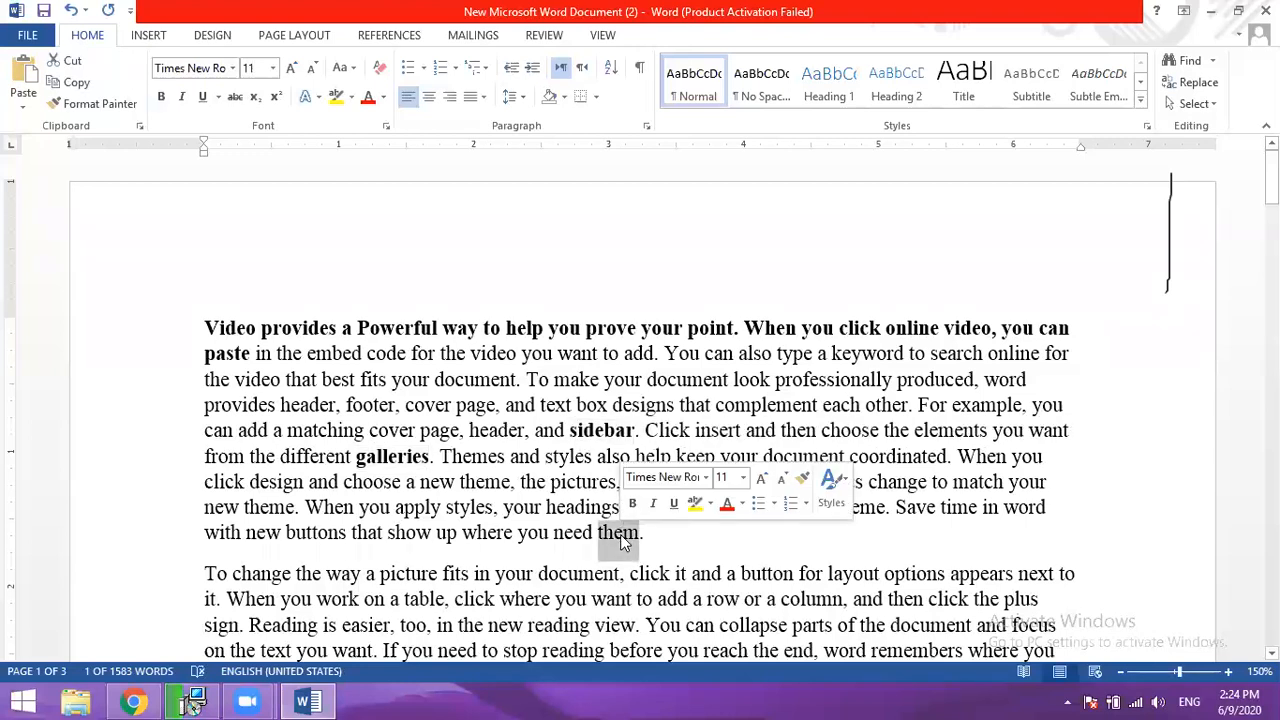
key("ctrl+b")
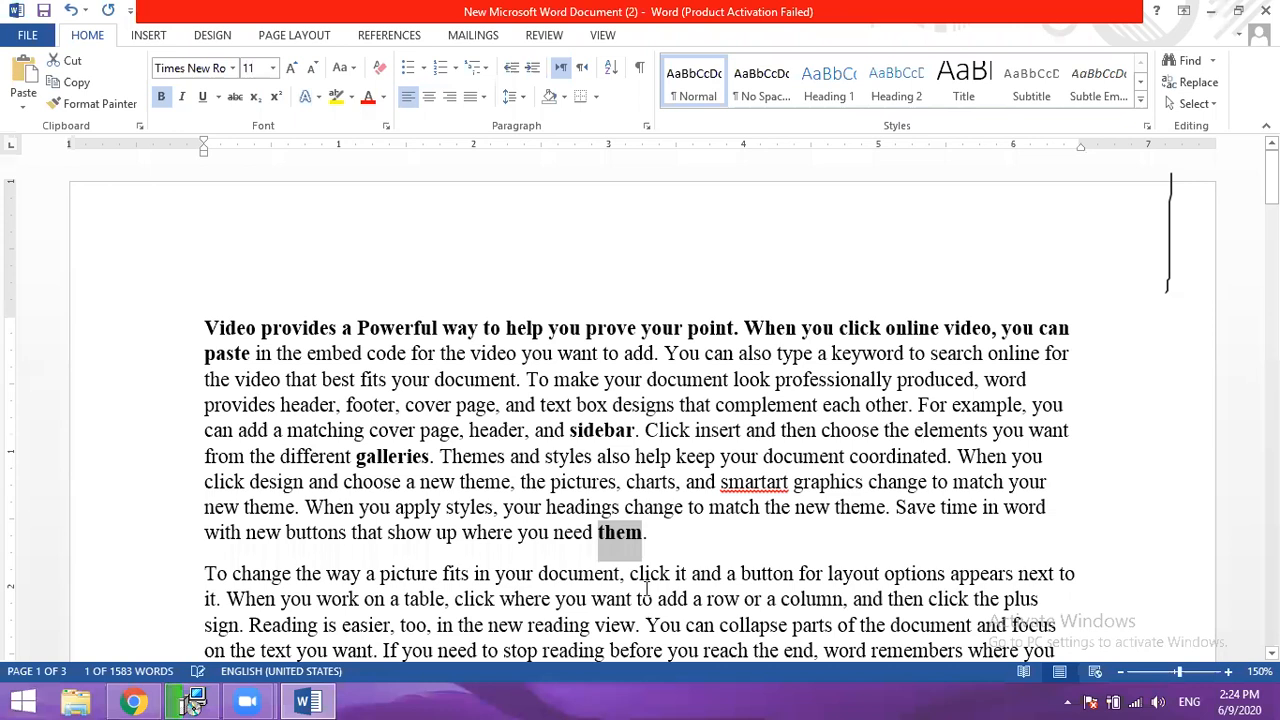
left_click(644, 594)
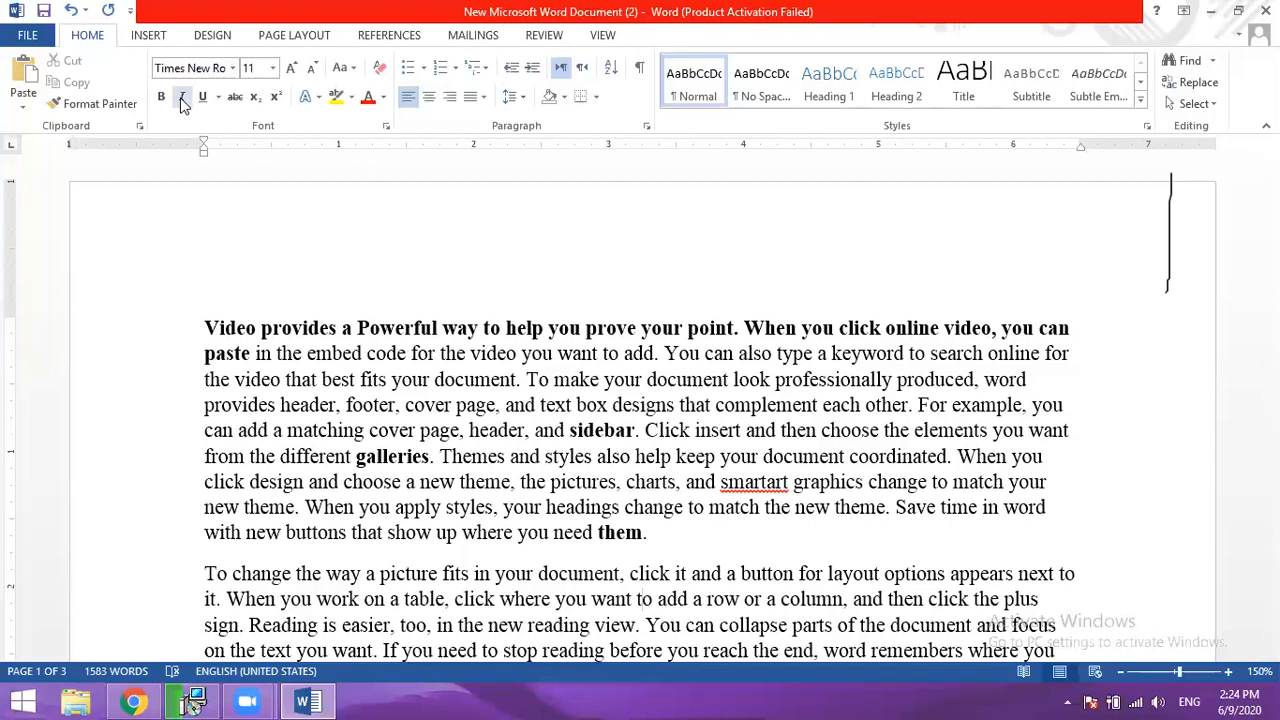
- Italicize the second paragraph's text from "When you work on a table" through "in the new reading view"
scroll(213, 418, "down", 1)
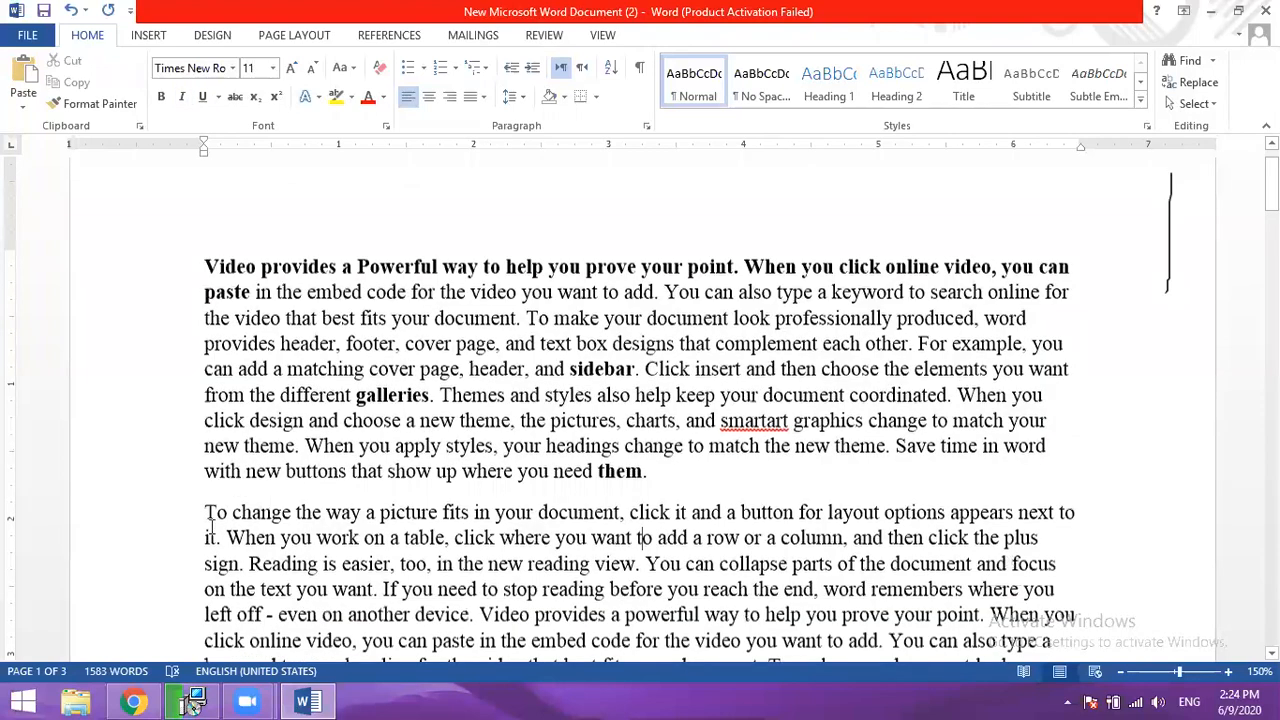
left_click_drag(470, 530, 622, 557)
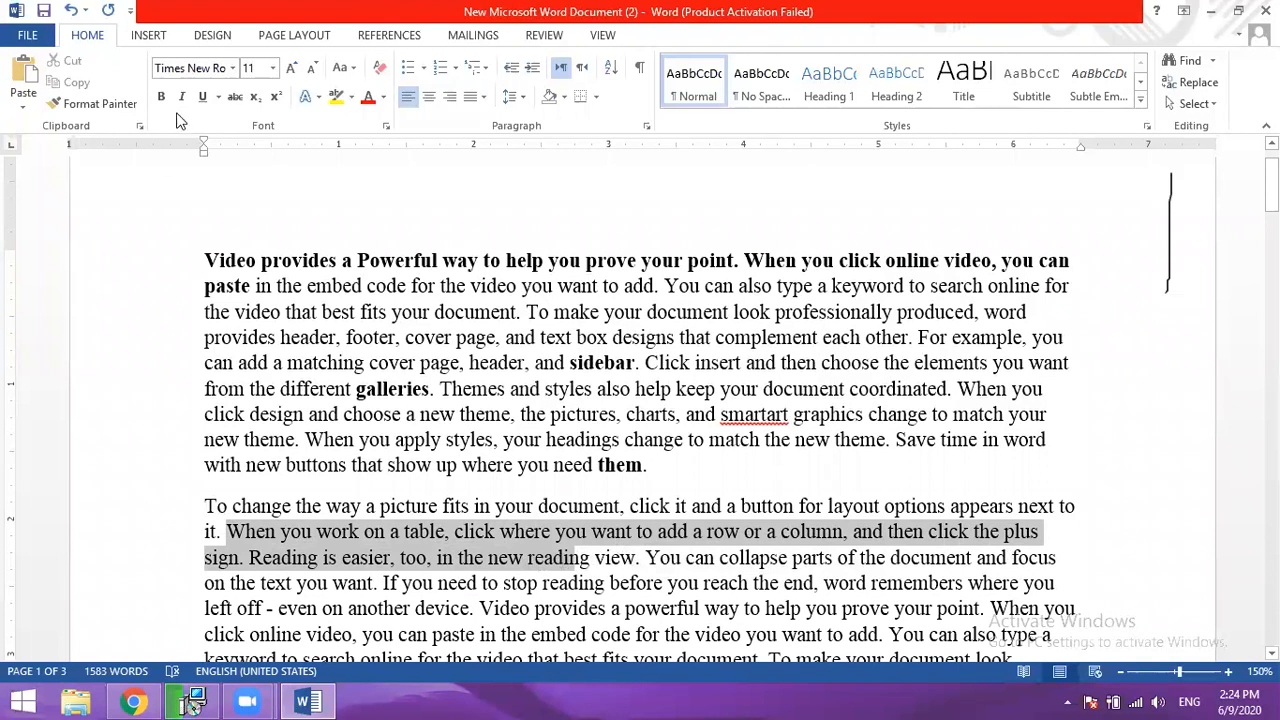
left_click(180, 98)
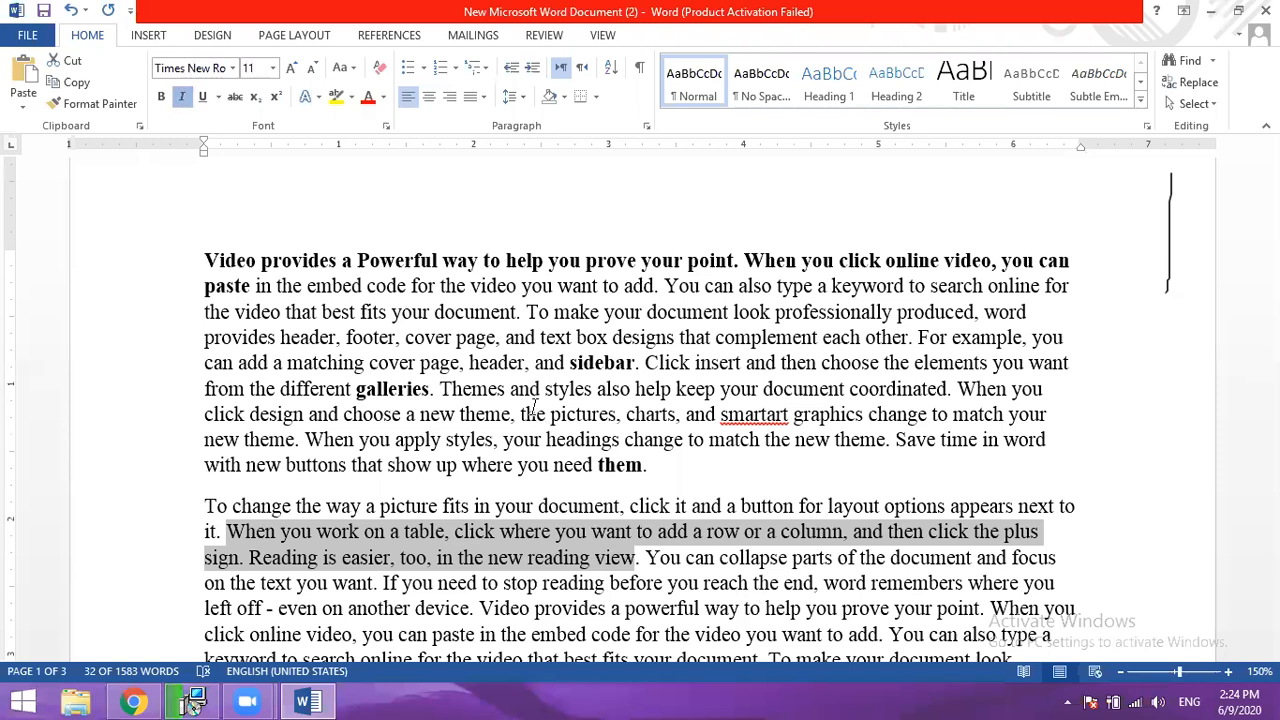
left_click(761, 608)
- Apply a double underline to the third paragraph's second line, from "help keep your document" through "a new theme, the"
scroll(533, 406, "down", 3)
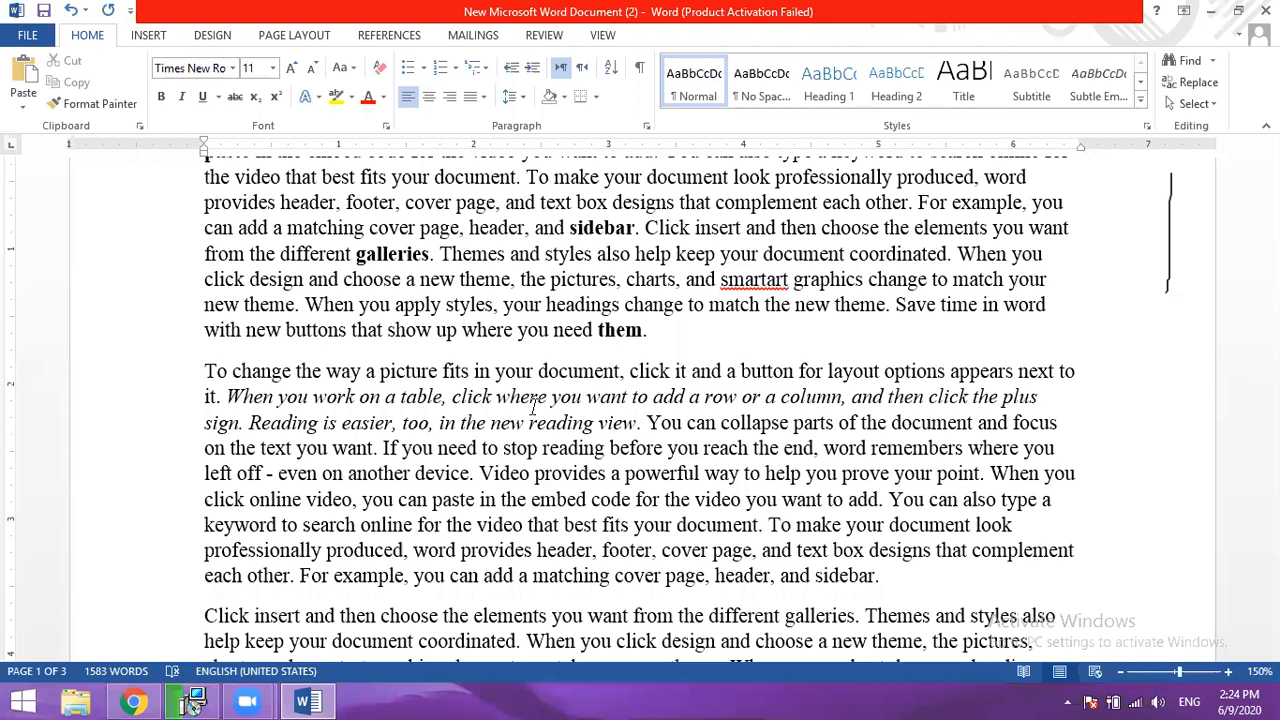
left_click(218, 96)
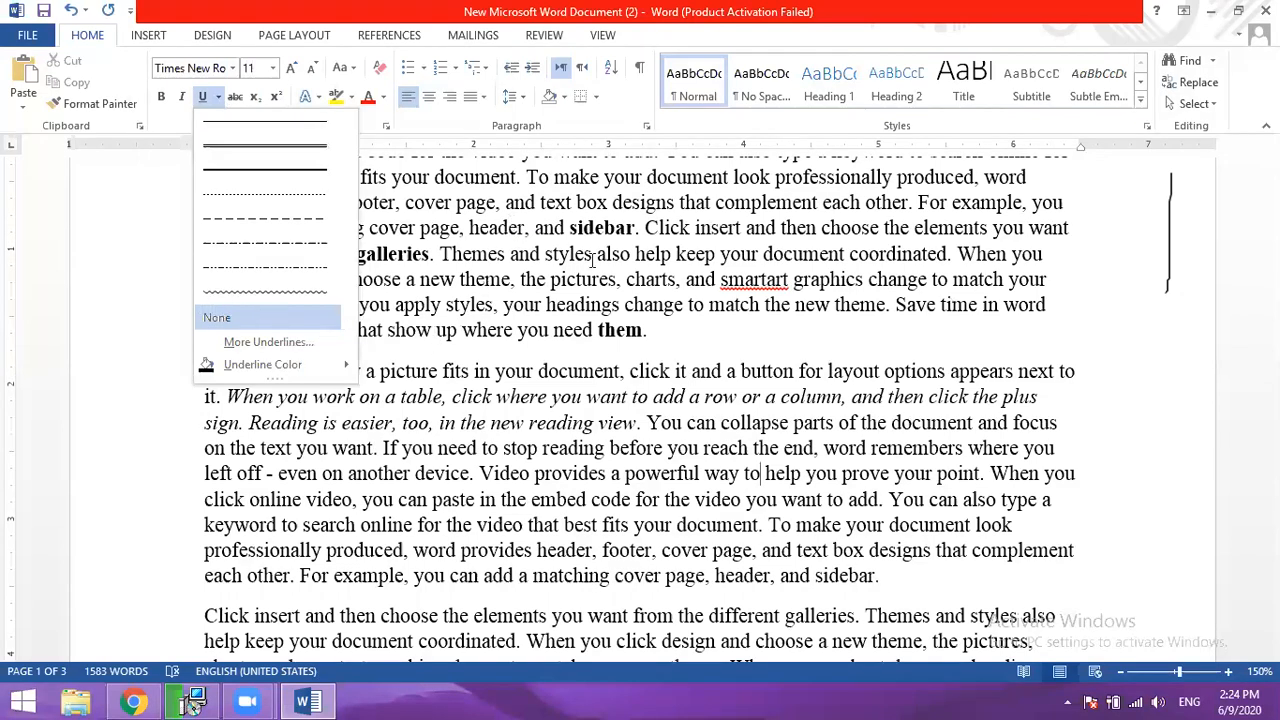
left_click(212, 101)
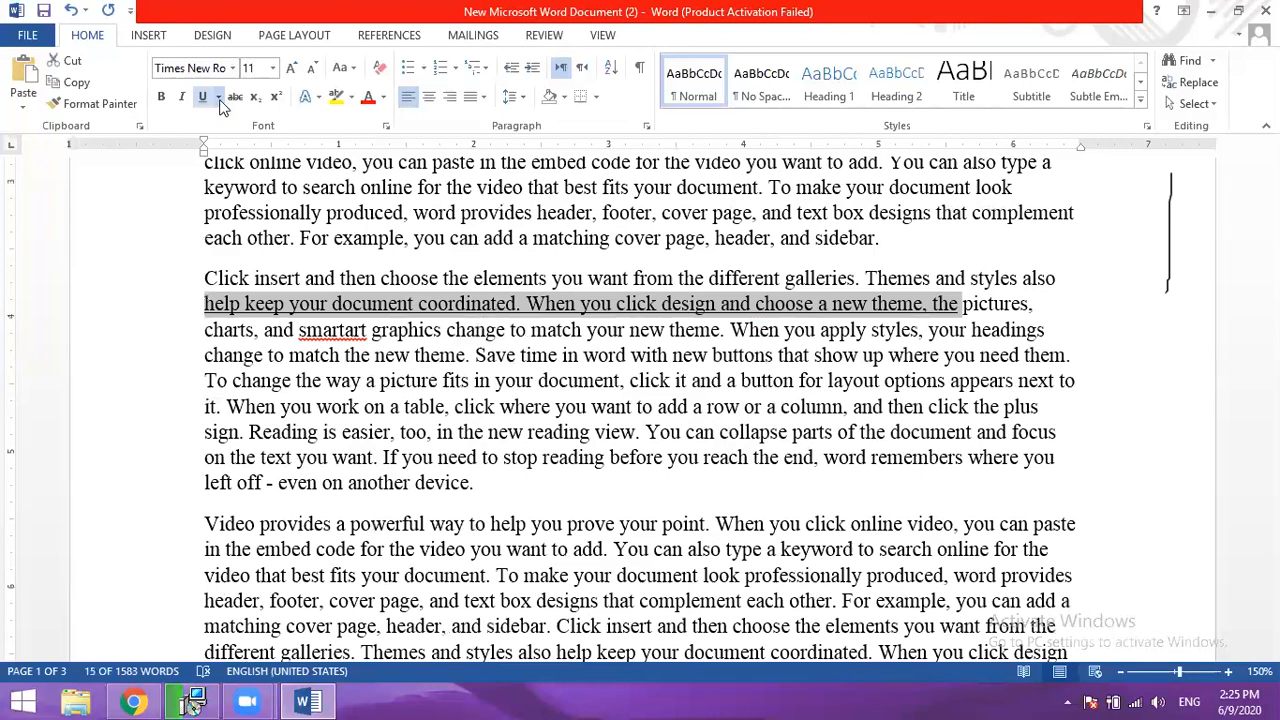
left_click(218, 97)
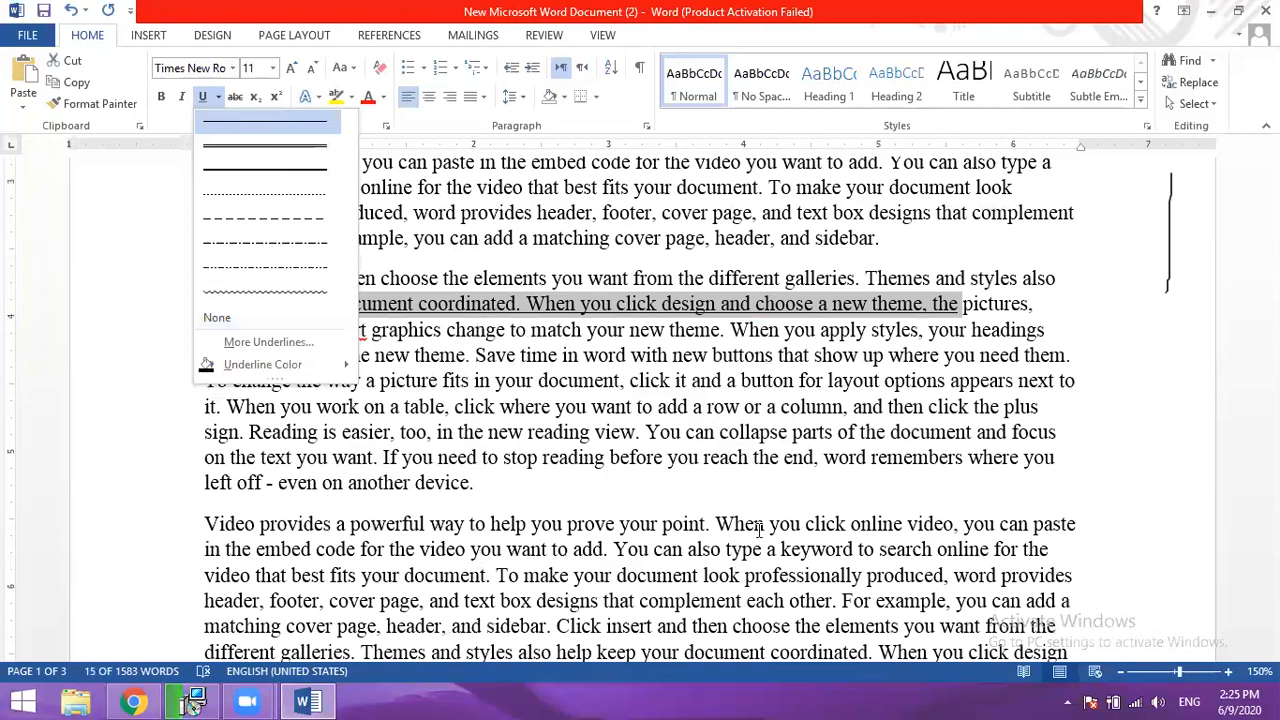
left_click(240, 133)
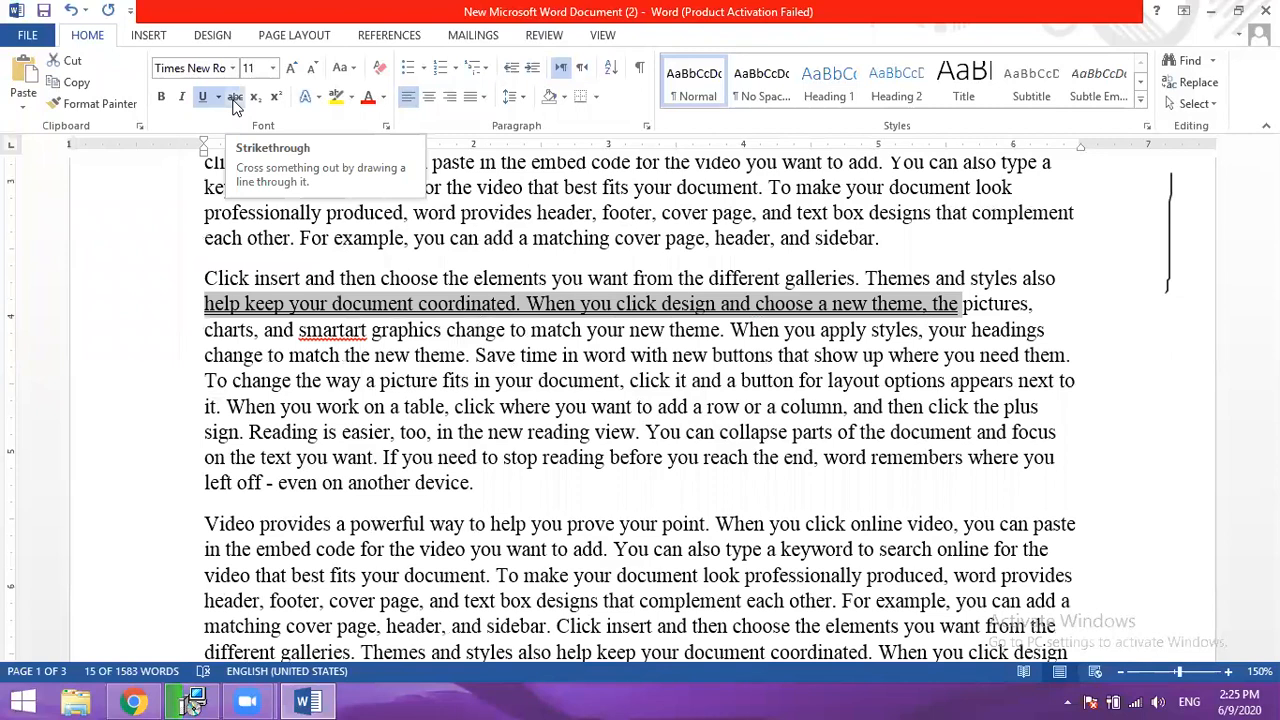
- Strike through the word "powerful" in the second paragraph and clear the selection
left_click(459, 436)
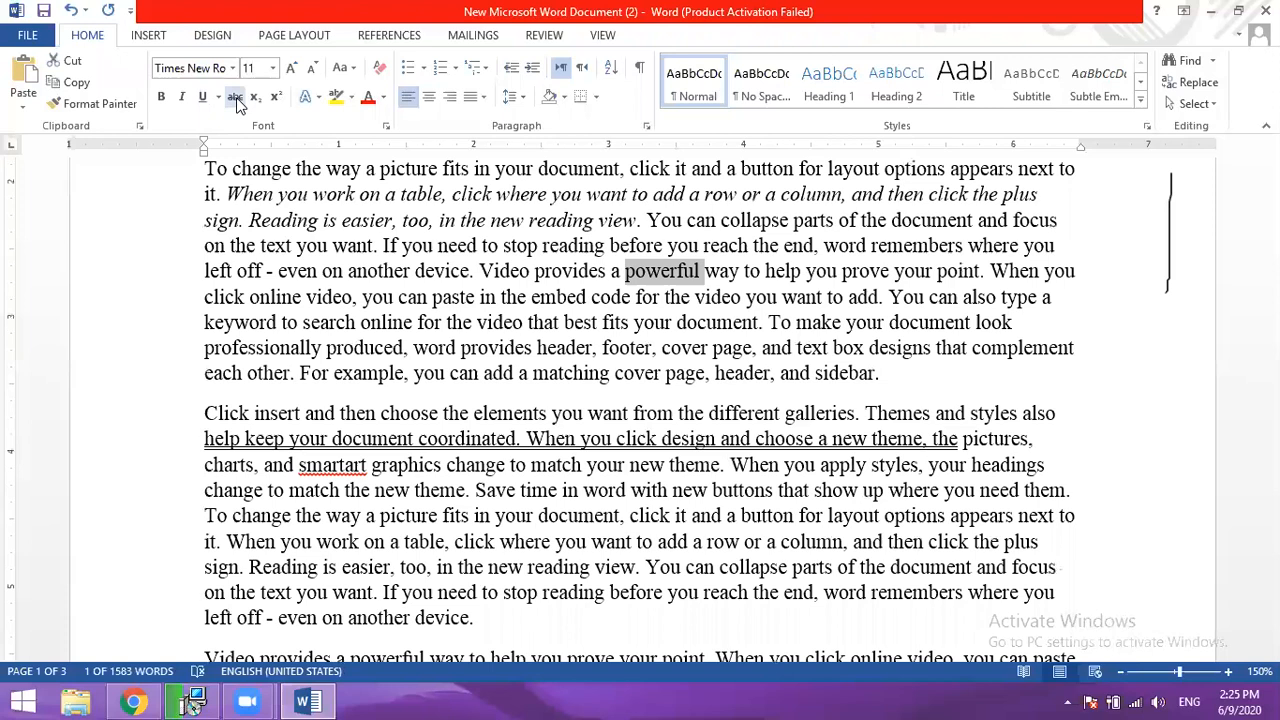
left_click(236, 100)
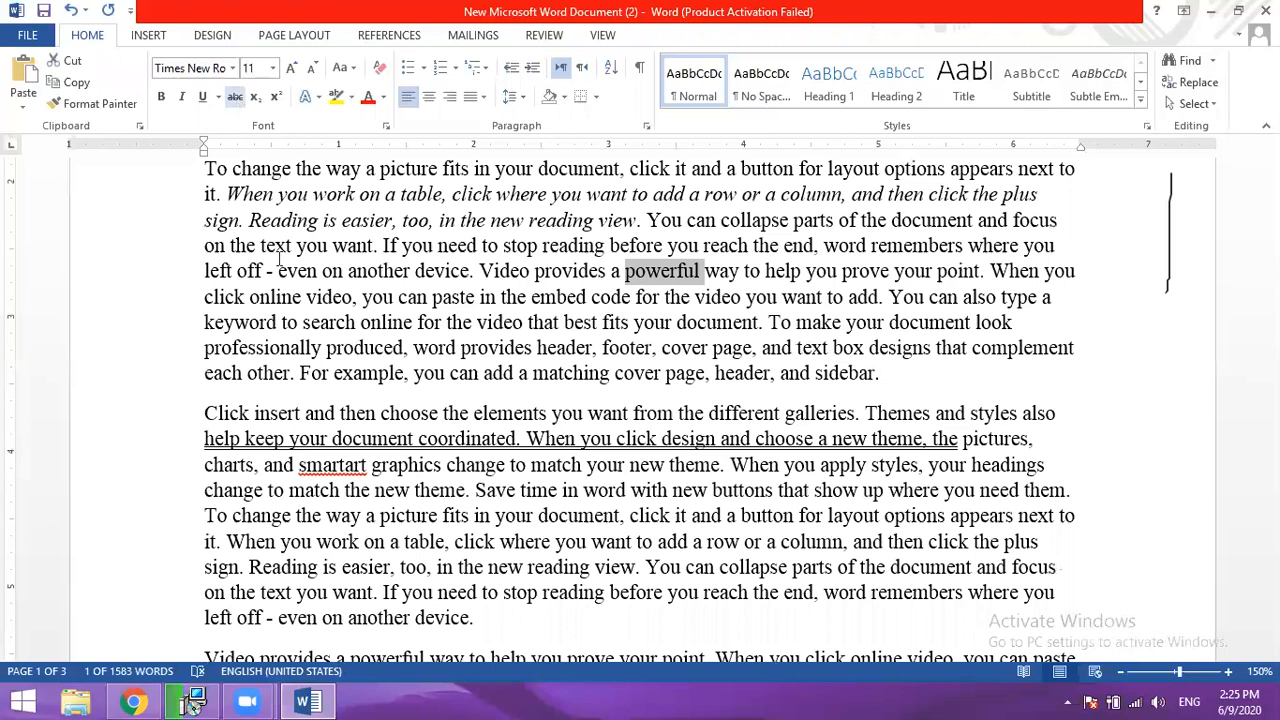
left_click(746, 297)
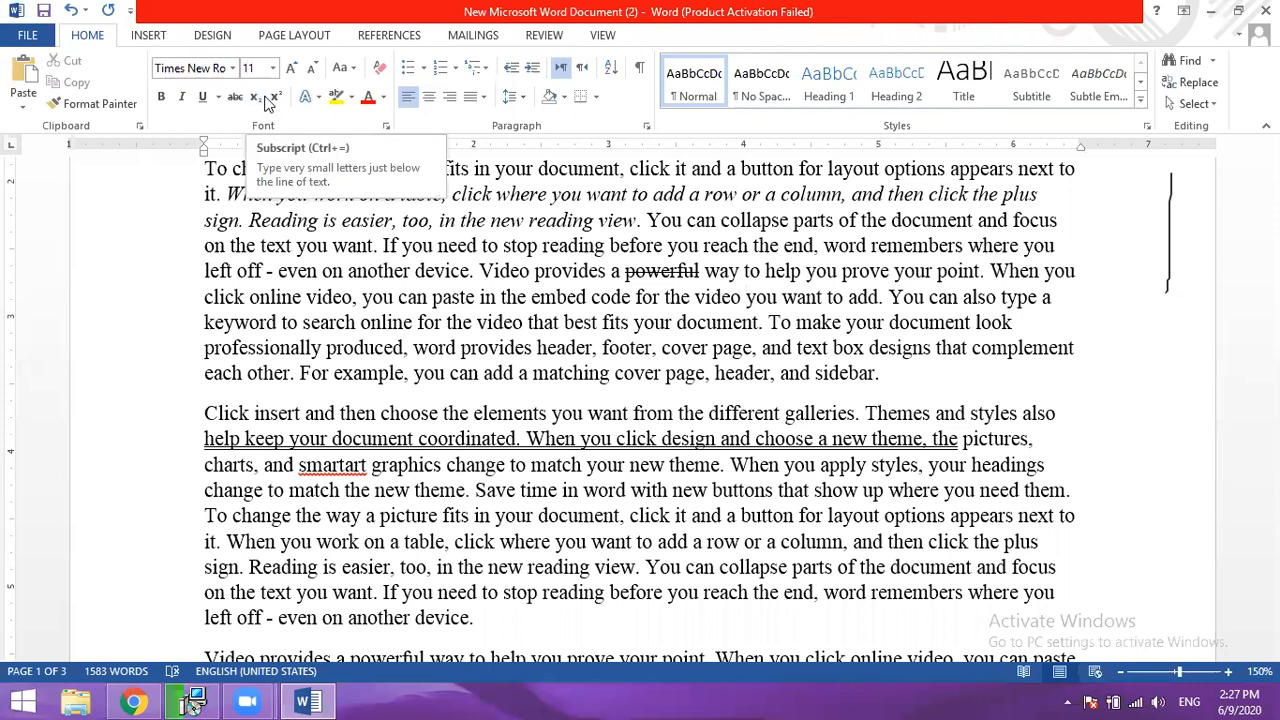
- Insert blank lines below the second paragraph and enter the formula "Y + Z - X"
left_click(906, 390)
key("Return")
key("Return")
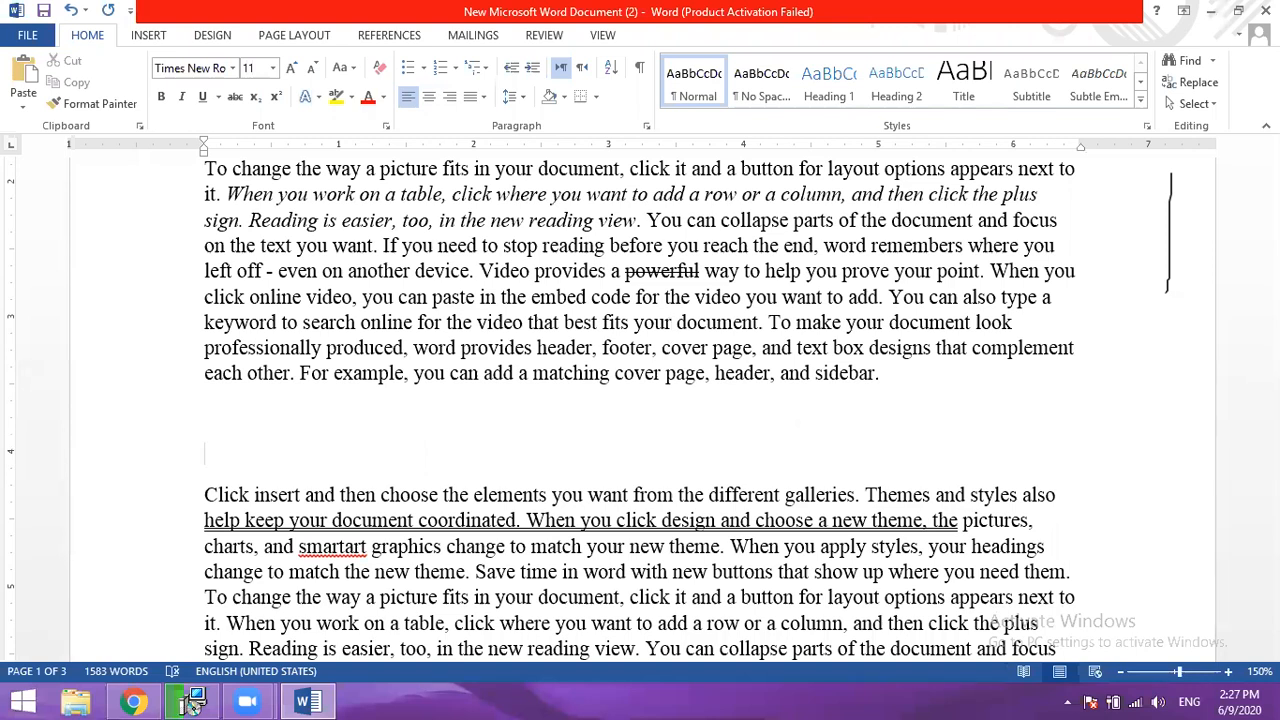
type("Y +")
type("Z -")
type("X")
- Add a 3 after the Y in the formula, try it as subscript, and set it as superscript
left_click(217, 456)
type("2")
key("BackSpace")
type("3")
left_click_drag(231, 455, 219, 459)
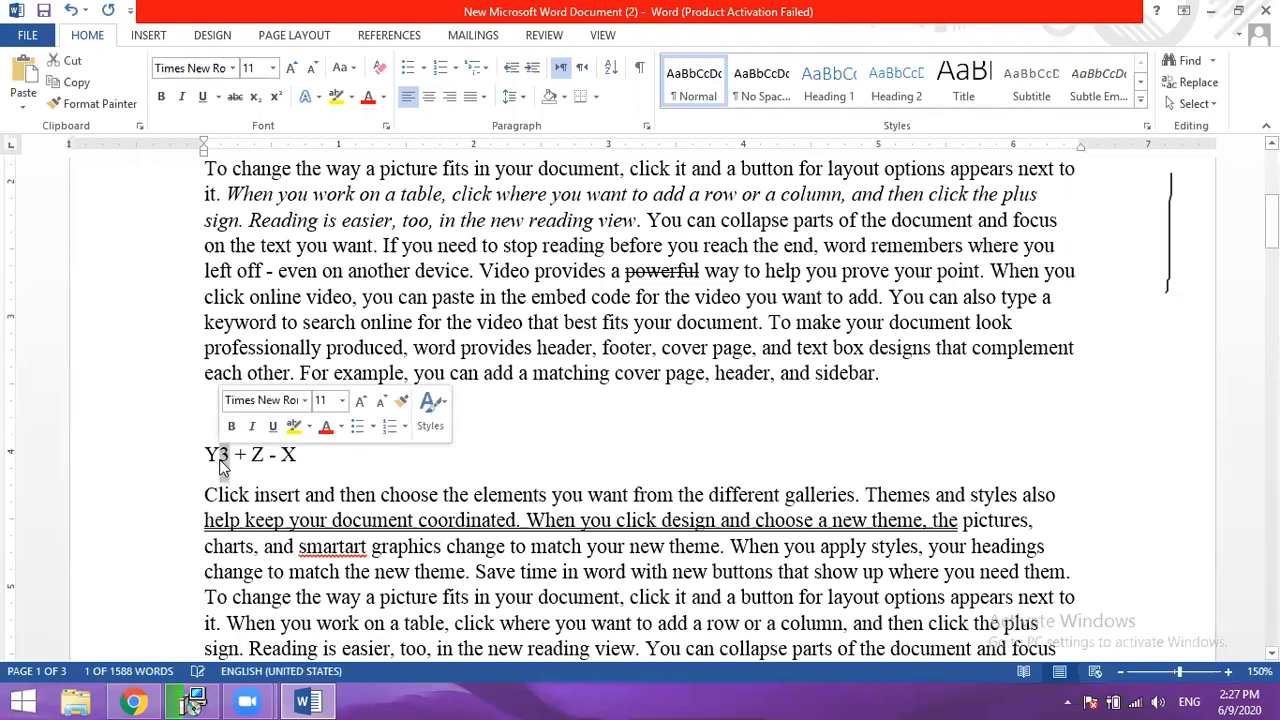
left_click(255, 97)
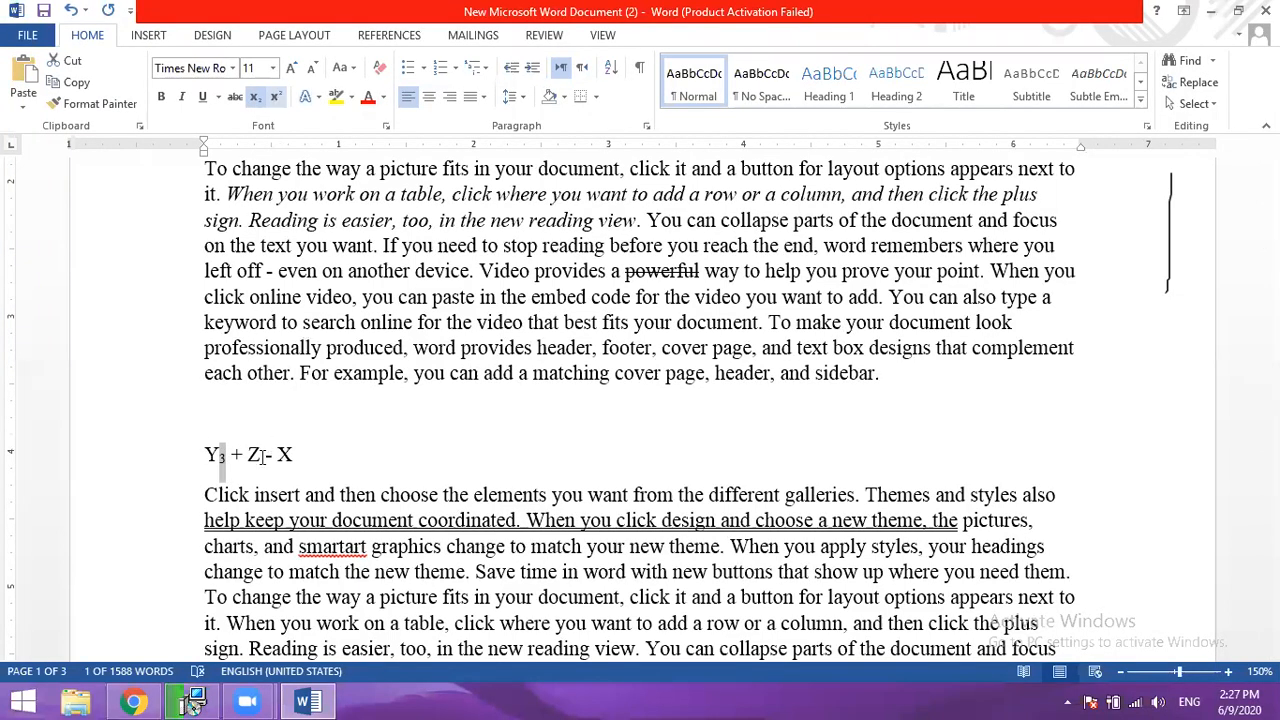
left_click(276, 97)
- Add a subscript 4 after the Z and a superscript 2 after the X in the formula
left_click(262, 454)
type("4")
left_click_drag(271, 455, 263, 455)
left_click(255, 97)
left_click(301, 455)
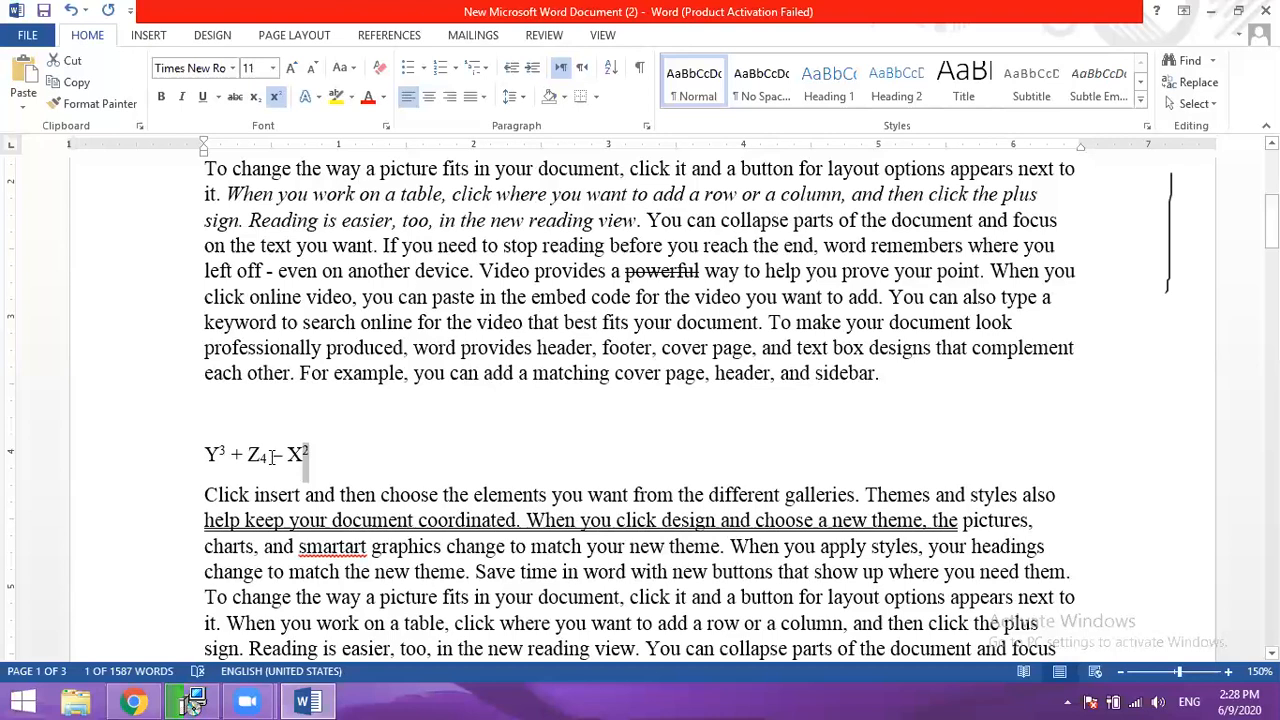
key("Right")
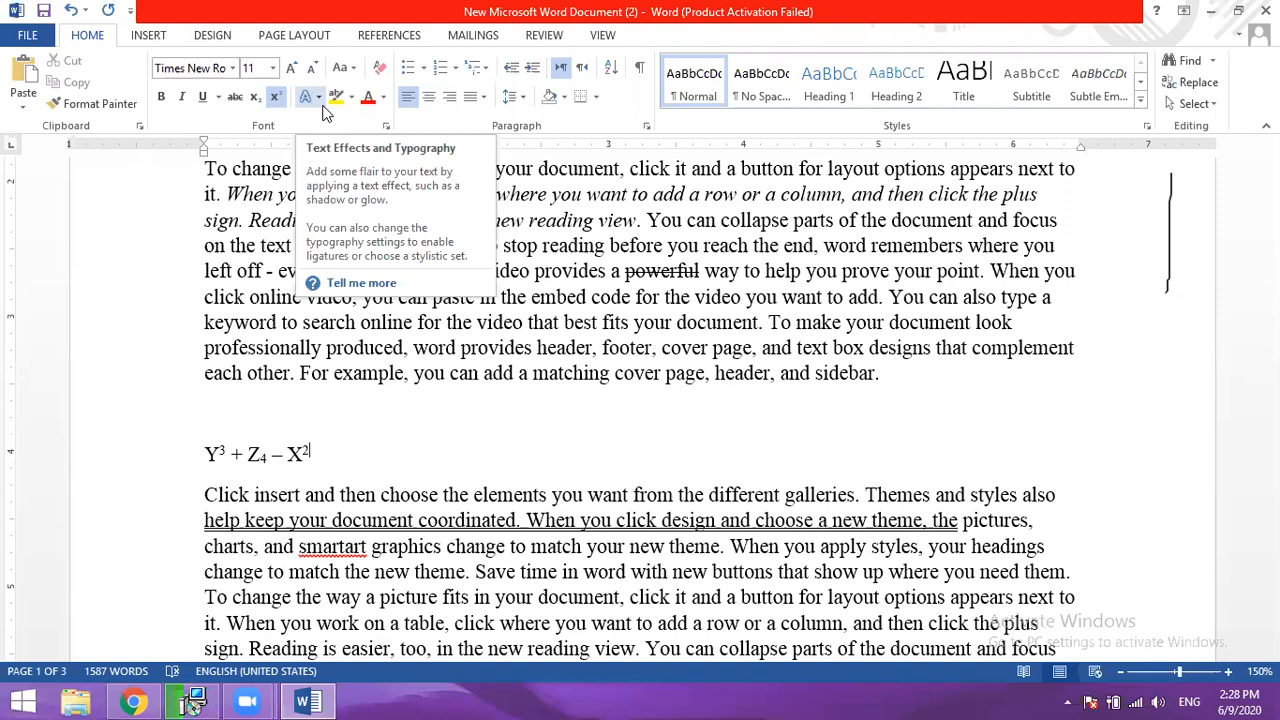
- Apply the white text effect with the blue outline to the whole formula and clear the selection
left_click_drag(329, 462, 208, 462)
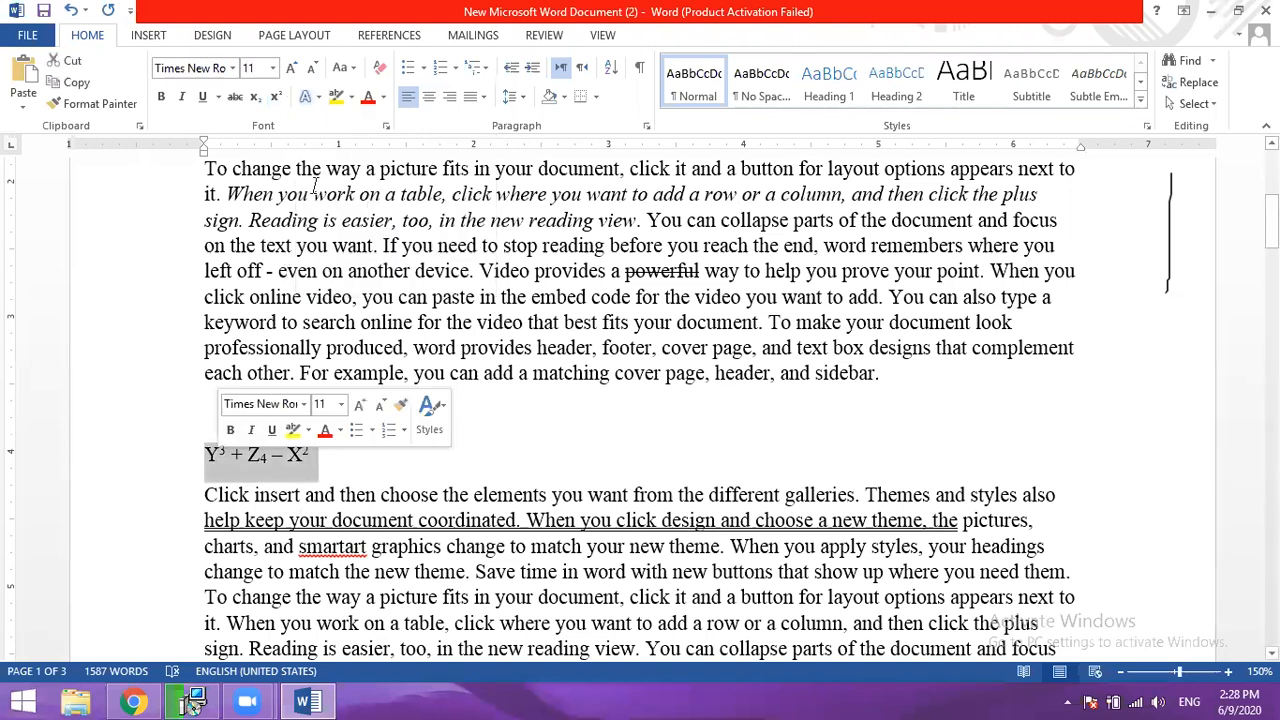
left_click(316, 97)
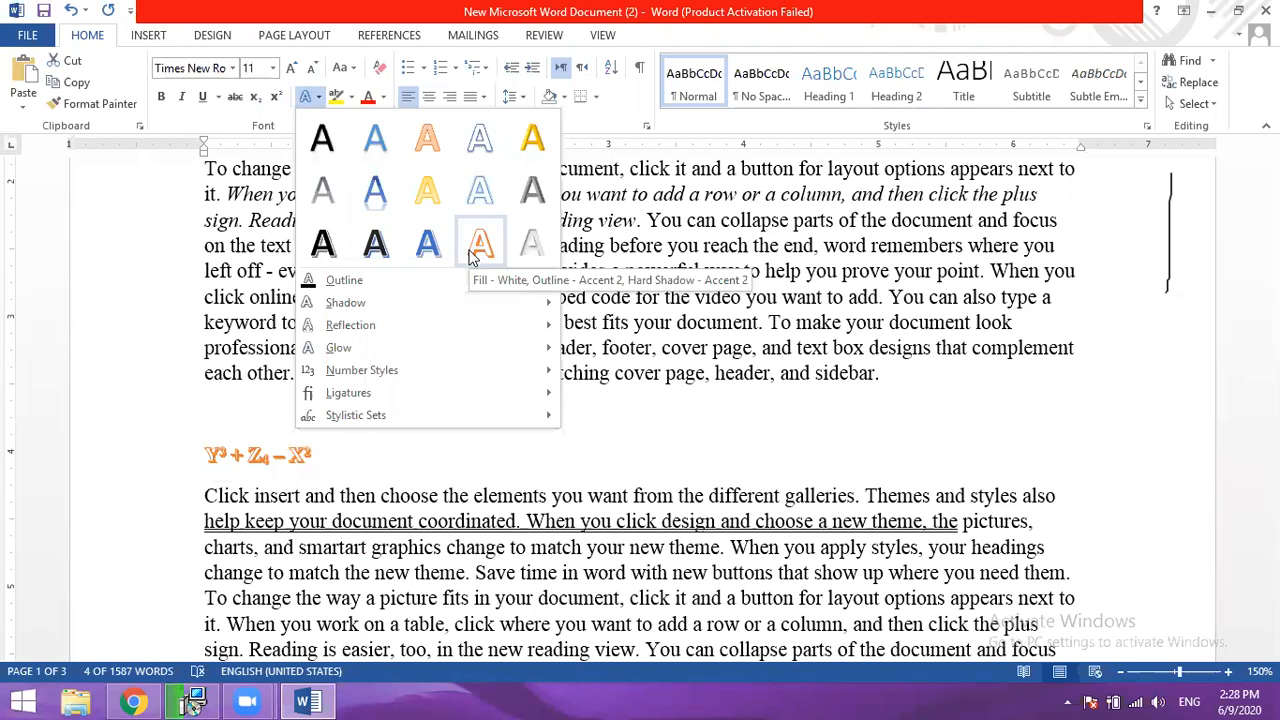
left_click(478, 144)
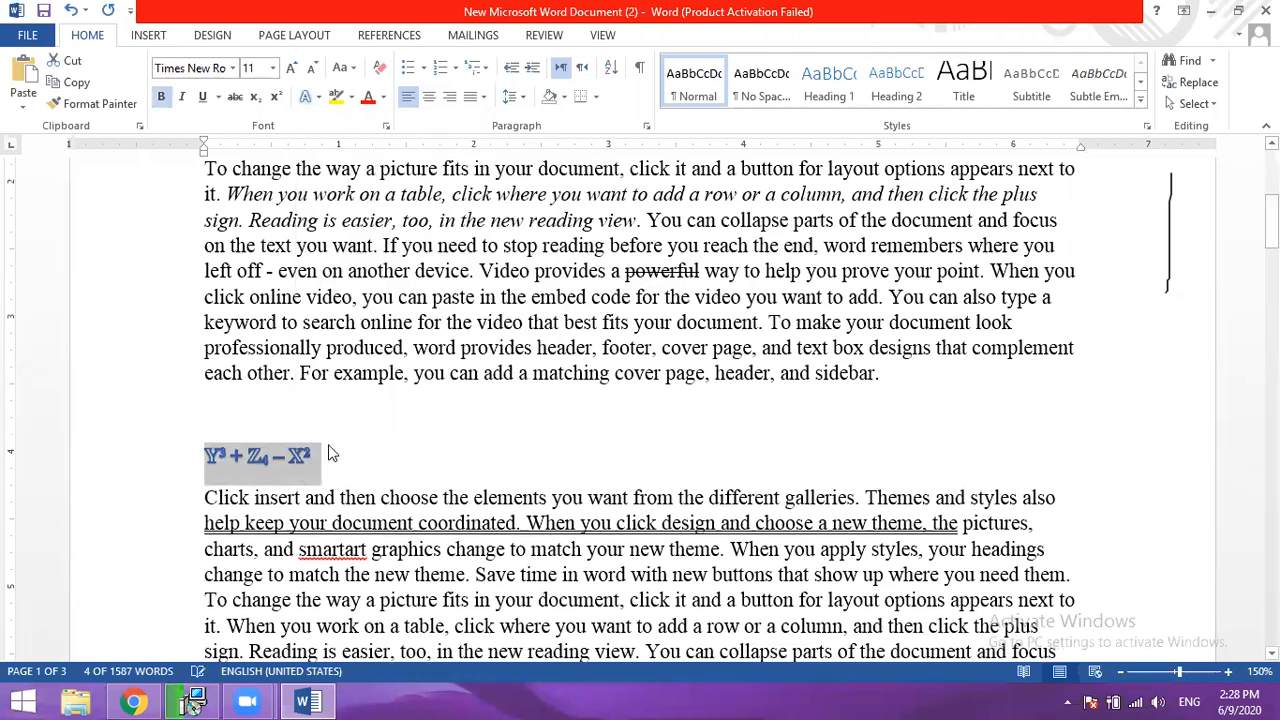
left_click(333, 455)
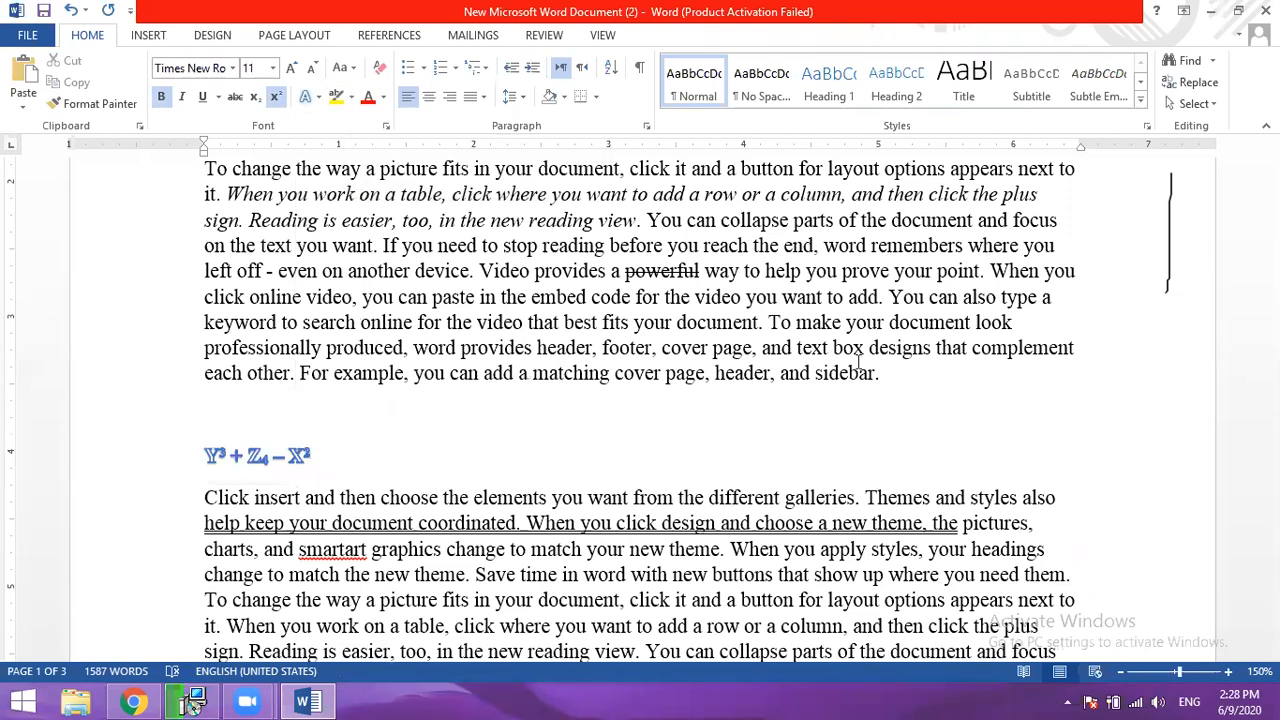
- Highlight in yellow the second paragraph's lines starting with "click online video", "keyword to search" and "each other"
left_click_drag(933, 365, 228, 369)
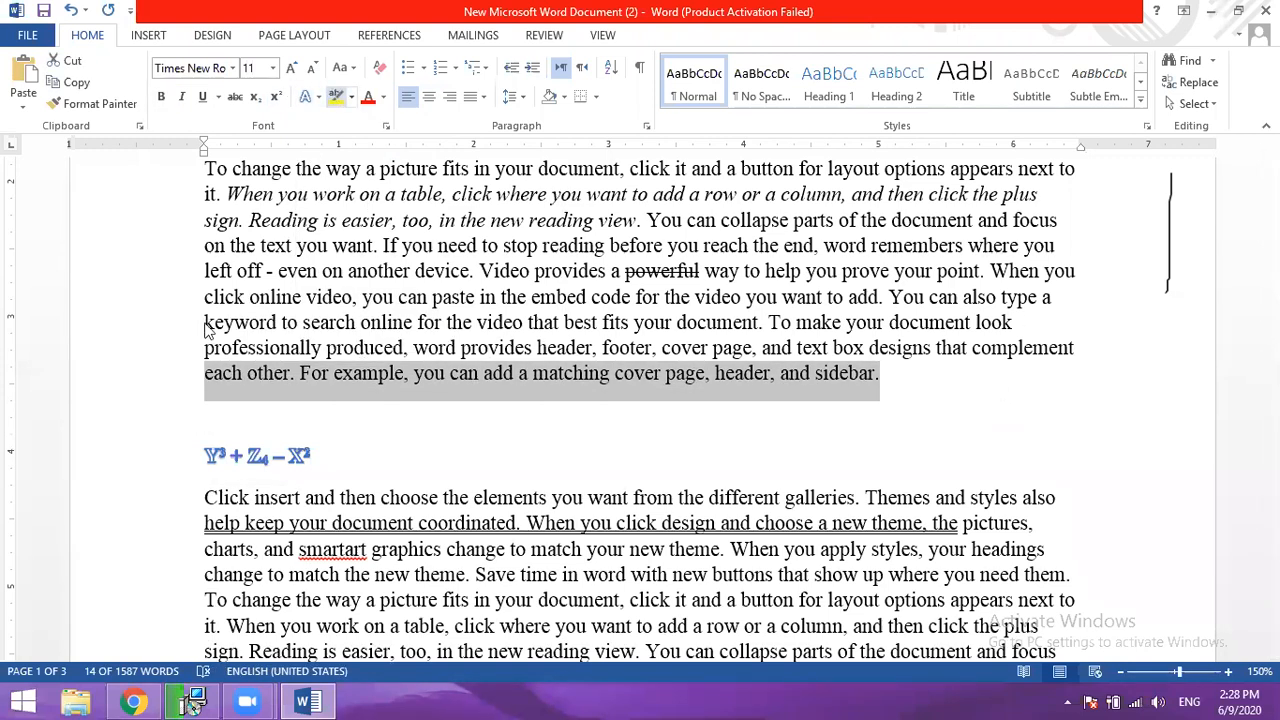
left_click(336, 101)
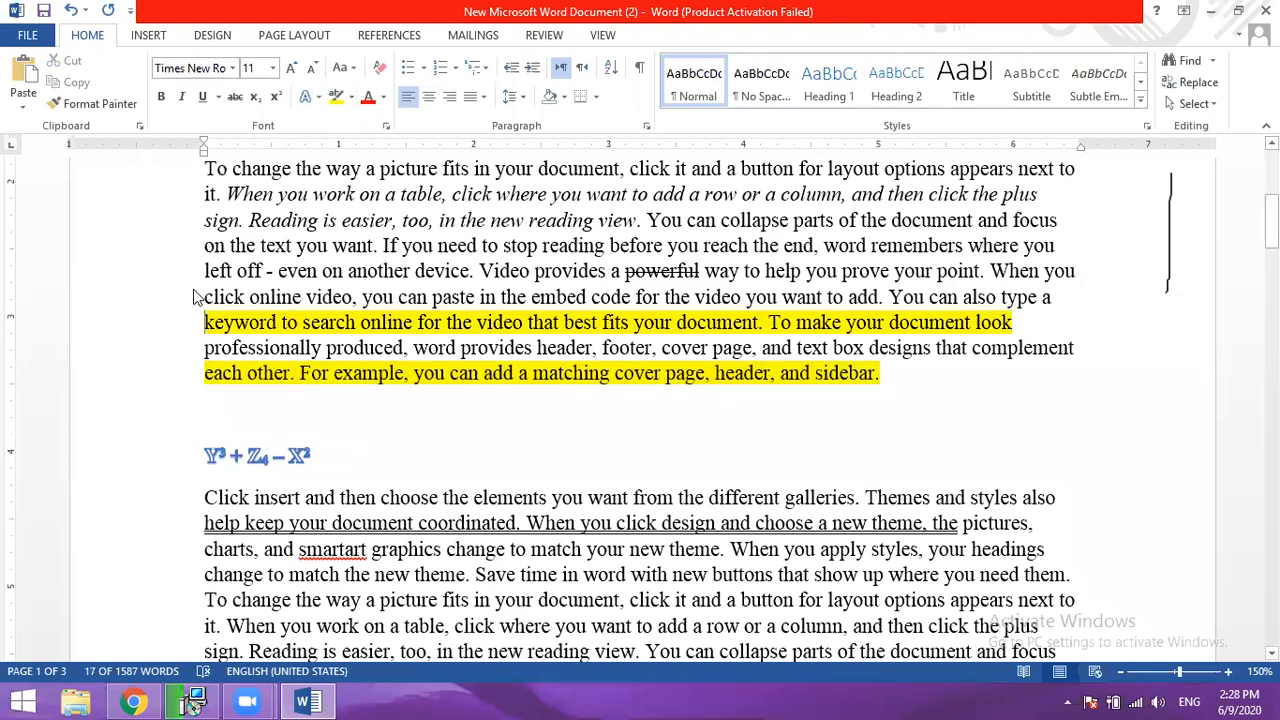
left_click(334, 98)
left_click(490, 432)
- Highlight in bright green "When you work" through "plus", "another device" through "help you", and the first paragraph's word "styles"
left_click(352, 98)
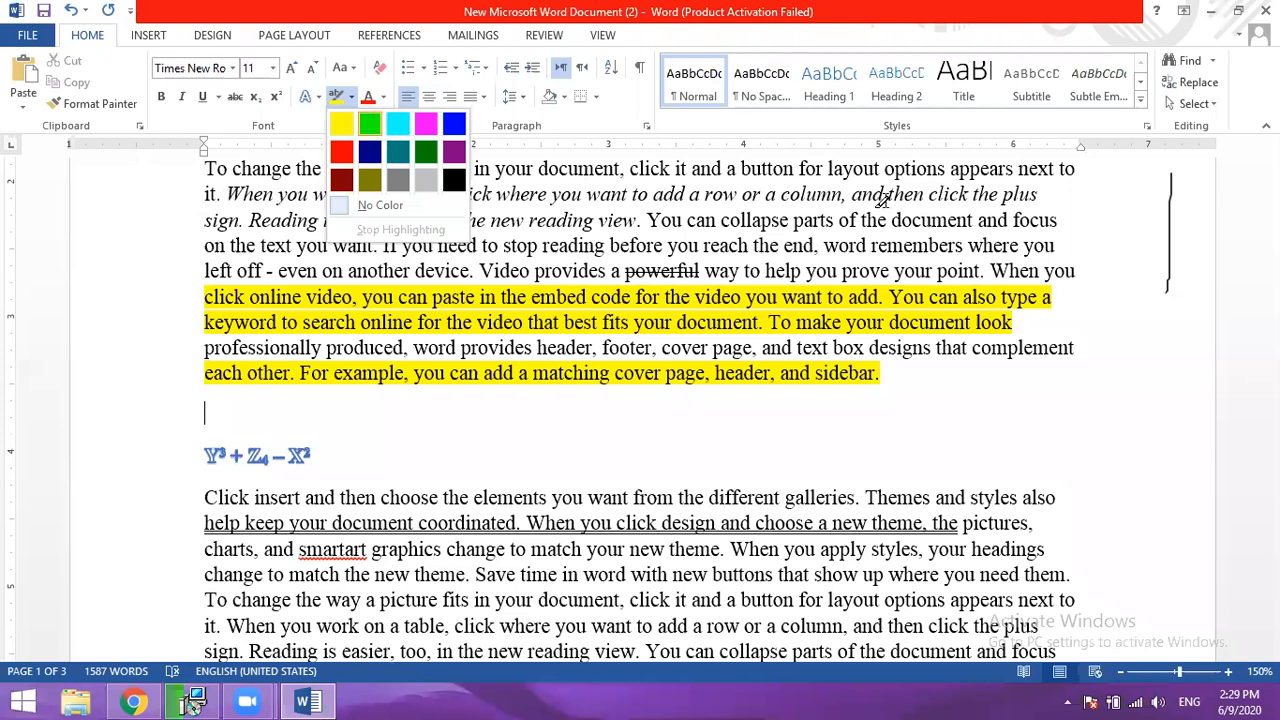
mouse_move(393, 268)
left_mouse_down()
mouse_move(820, 248)
mouse_move(838, 272)
left_mouse_up()
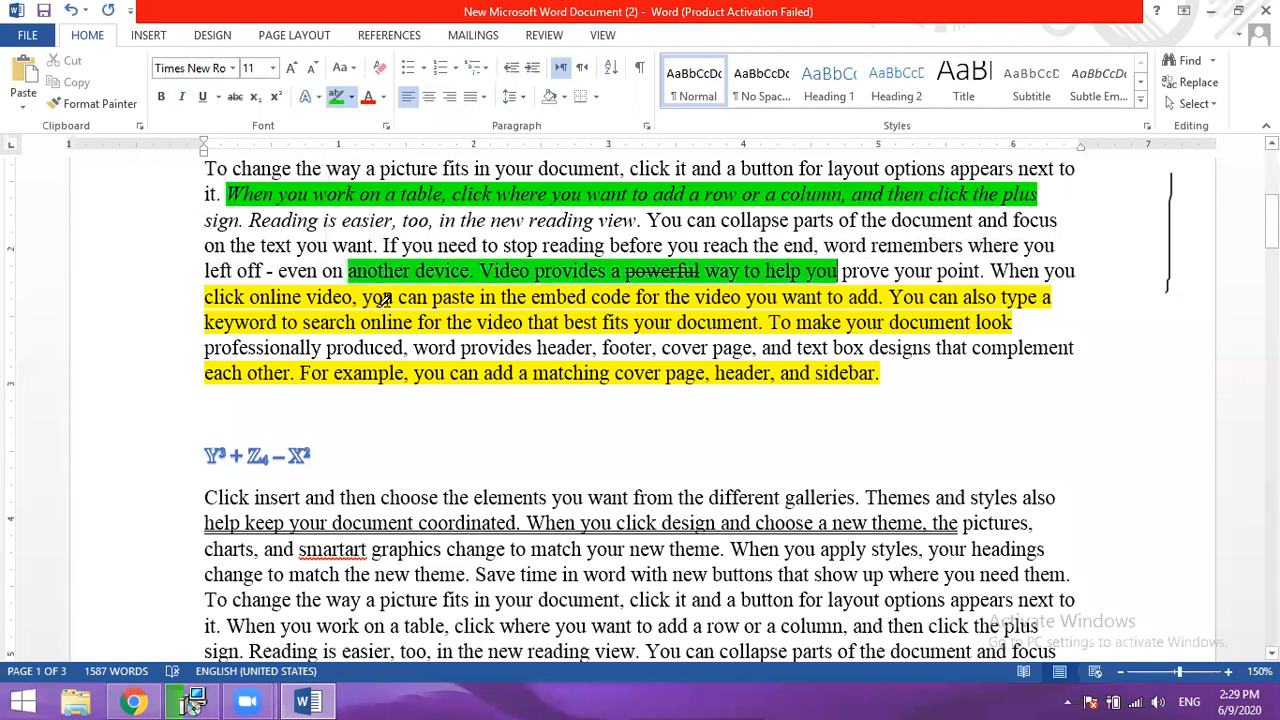
scroll(383, 302, "up", 1)
scroll(383, 295, "up", 1)
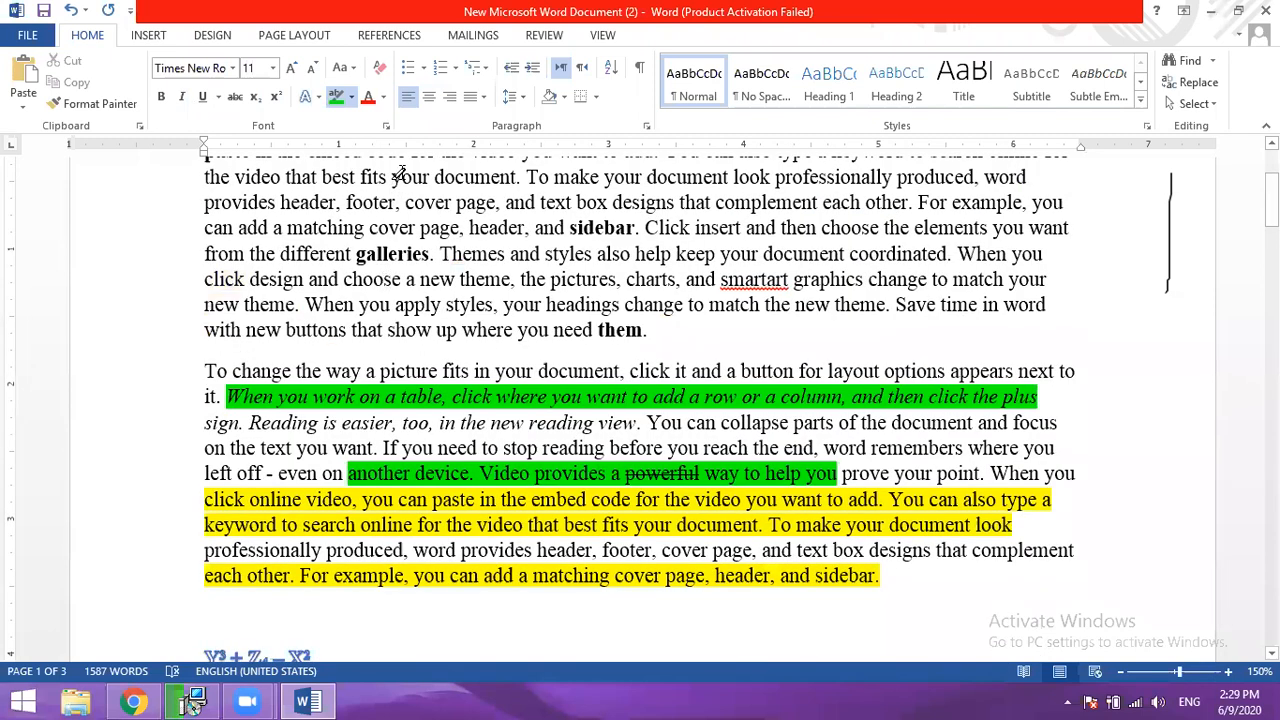
left_click(372, 102)
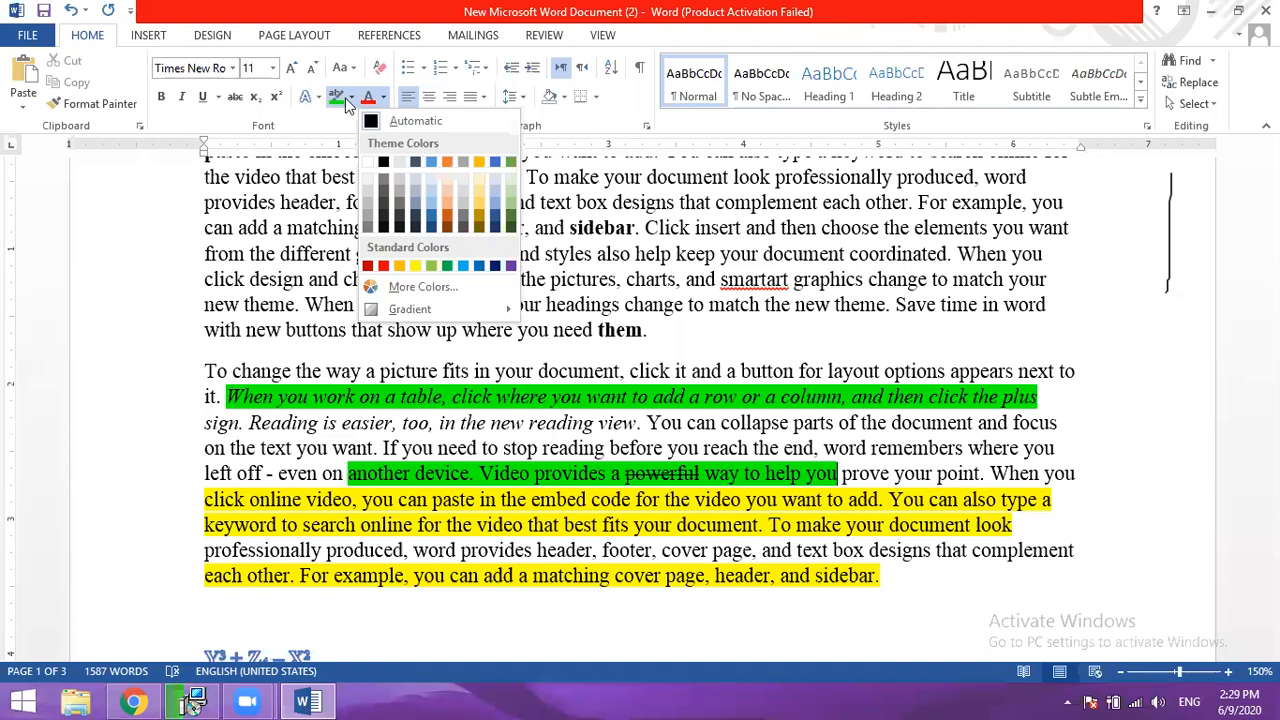
left_click(565, 235)
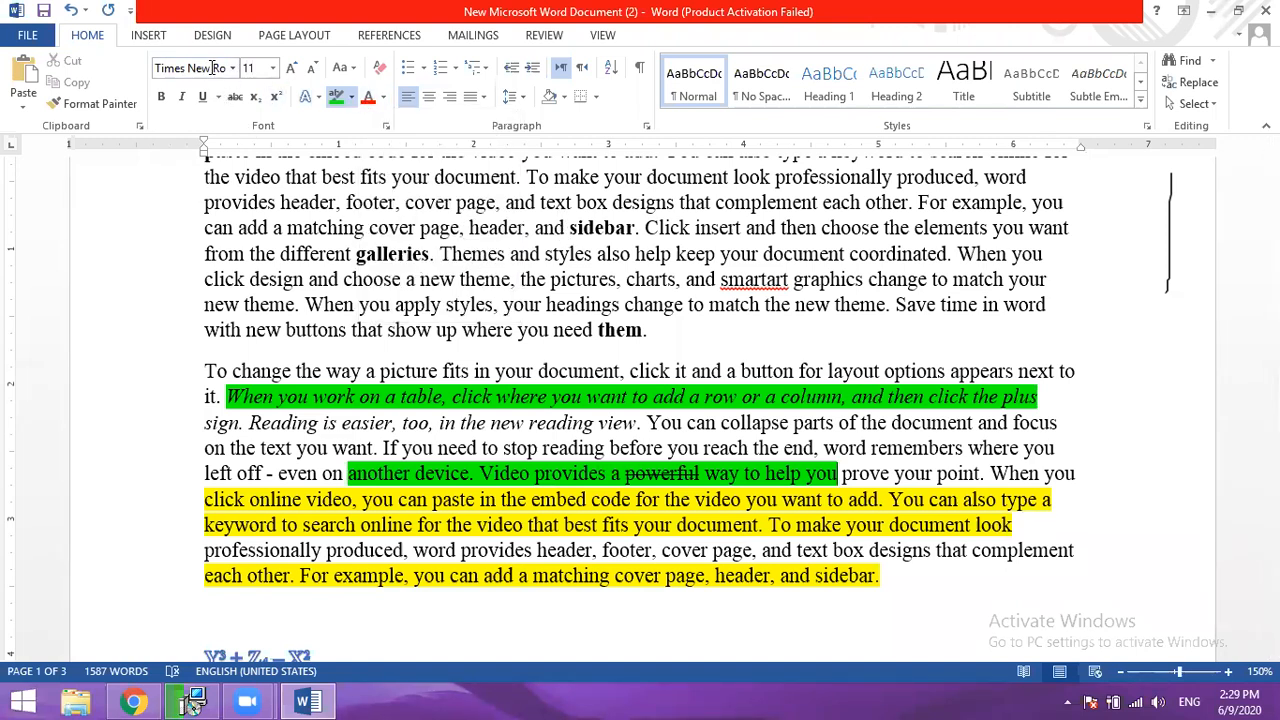
left_click_drag(595, 255, 562, 256)
scroll(457, 214, "up", 1)
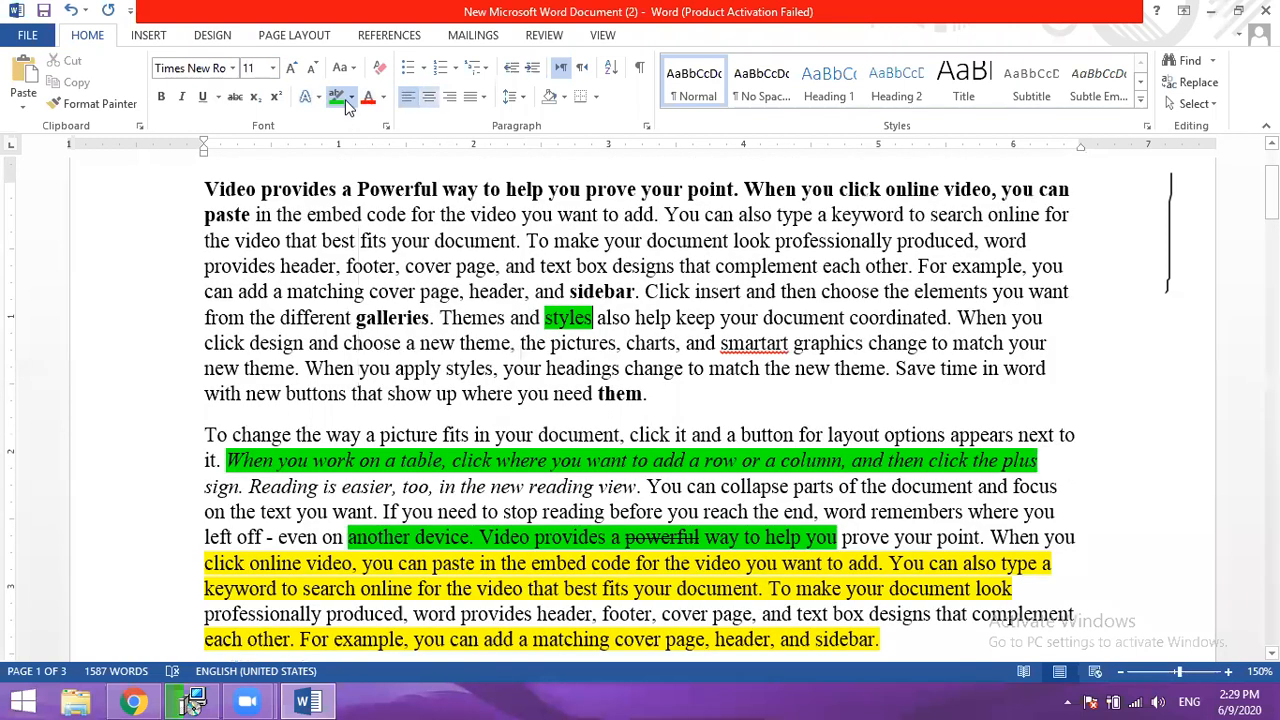
- Color the first paragraph's text from "document. To make" through "word" red, and "and text box designs" through "For example, you" blue
left_click(383, 97)
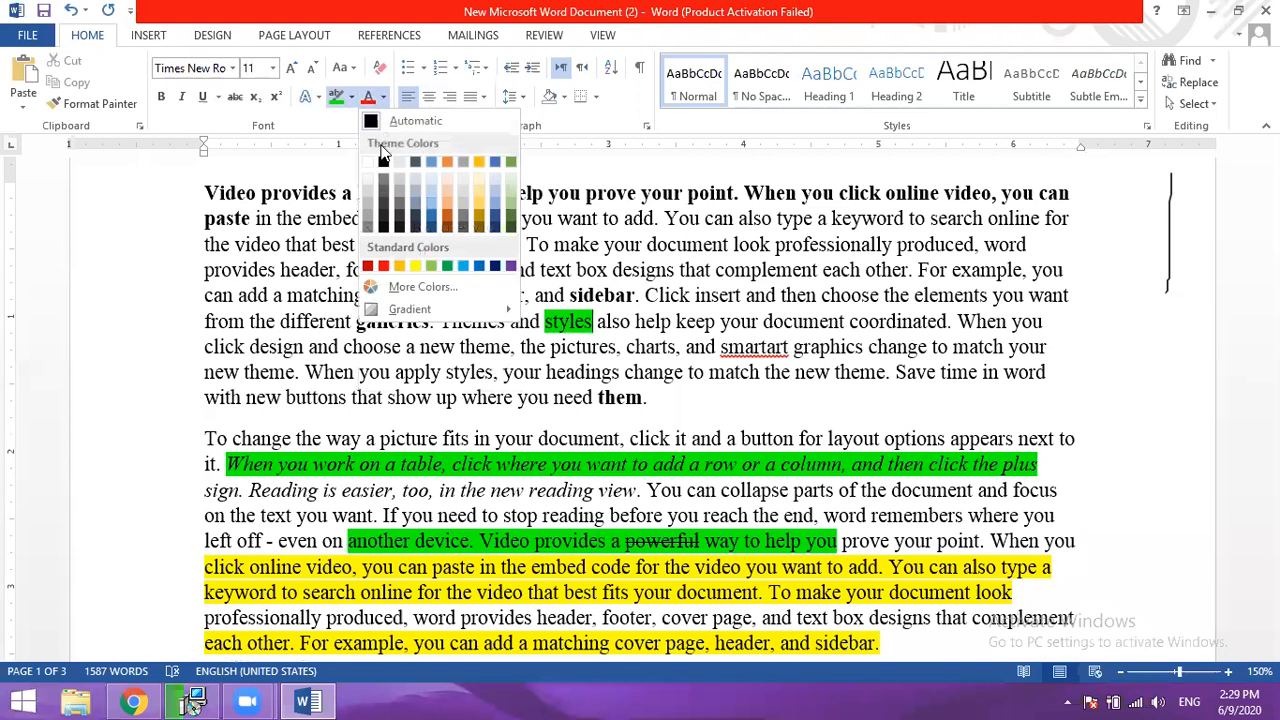
key("Escape")
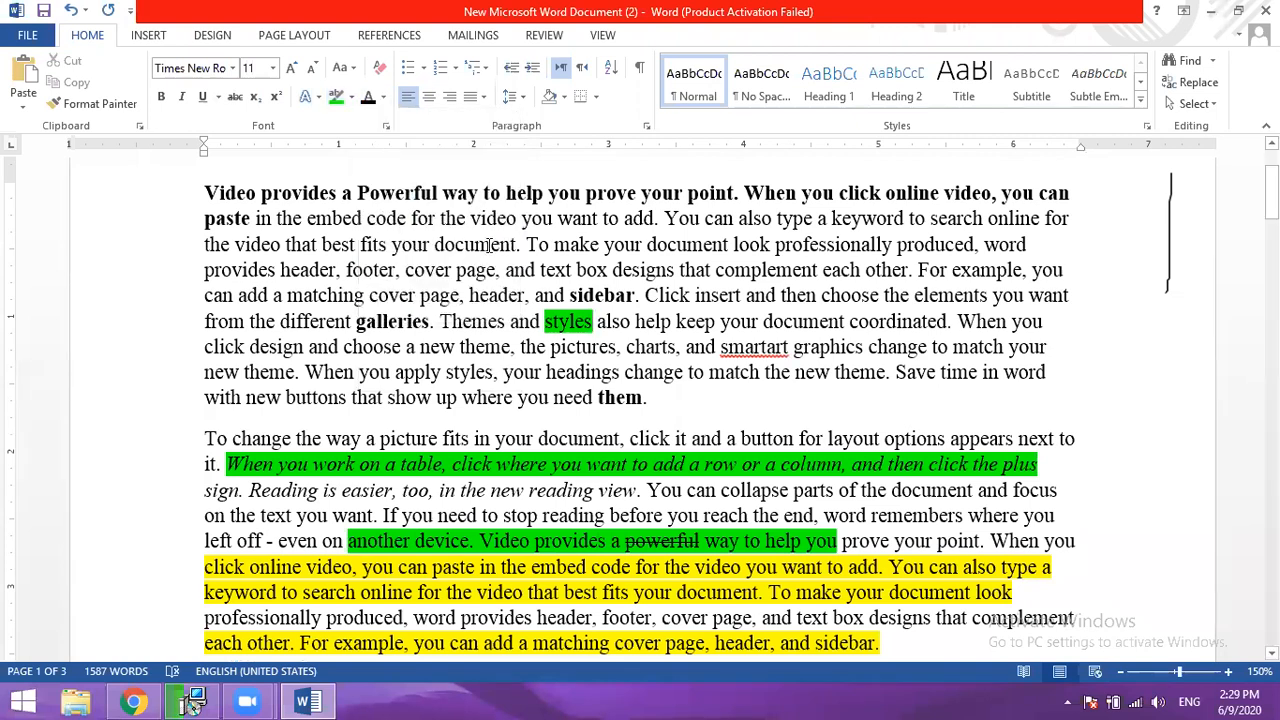
left_click_drag(455, 245, 1028, 246)
left_click(383, 97)
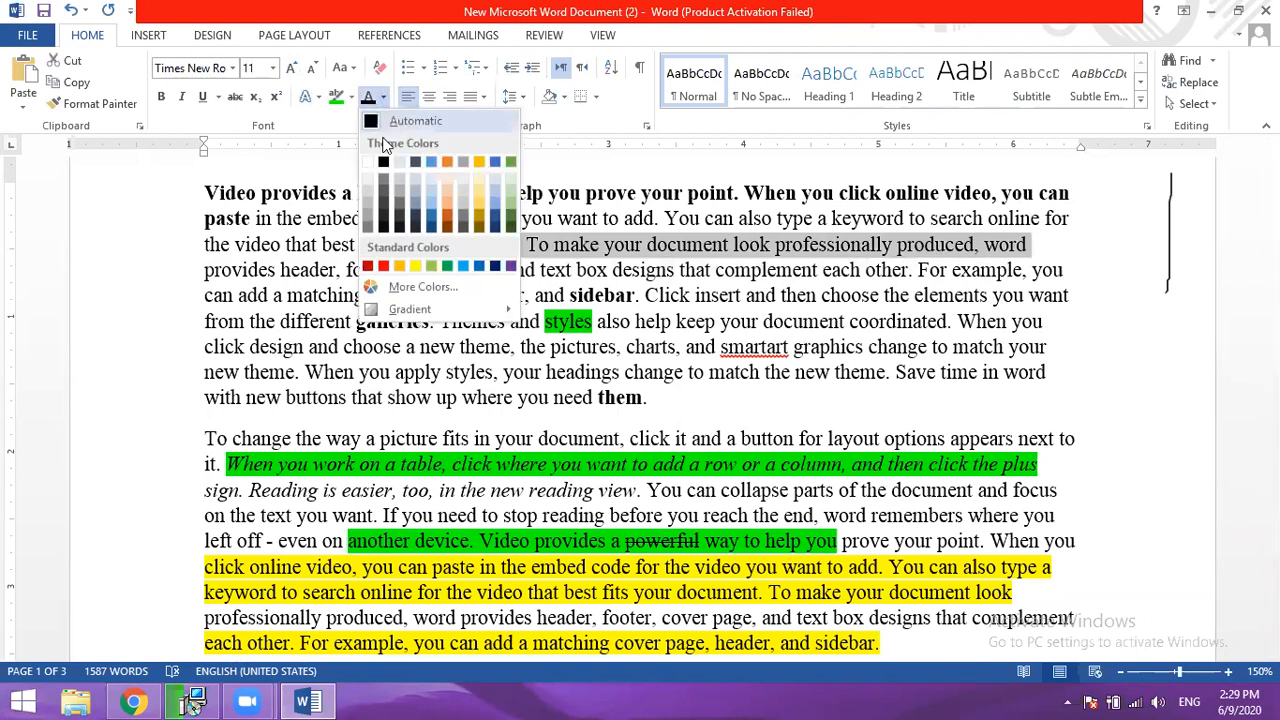
left_click(383, 266)
left_click_drag(507, 270, 1115, 266)
left_click(383, 97)
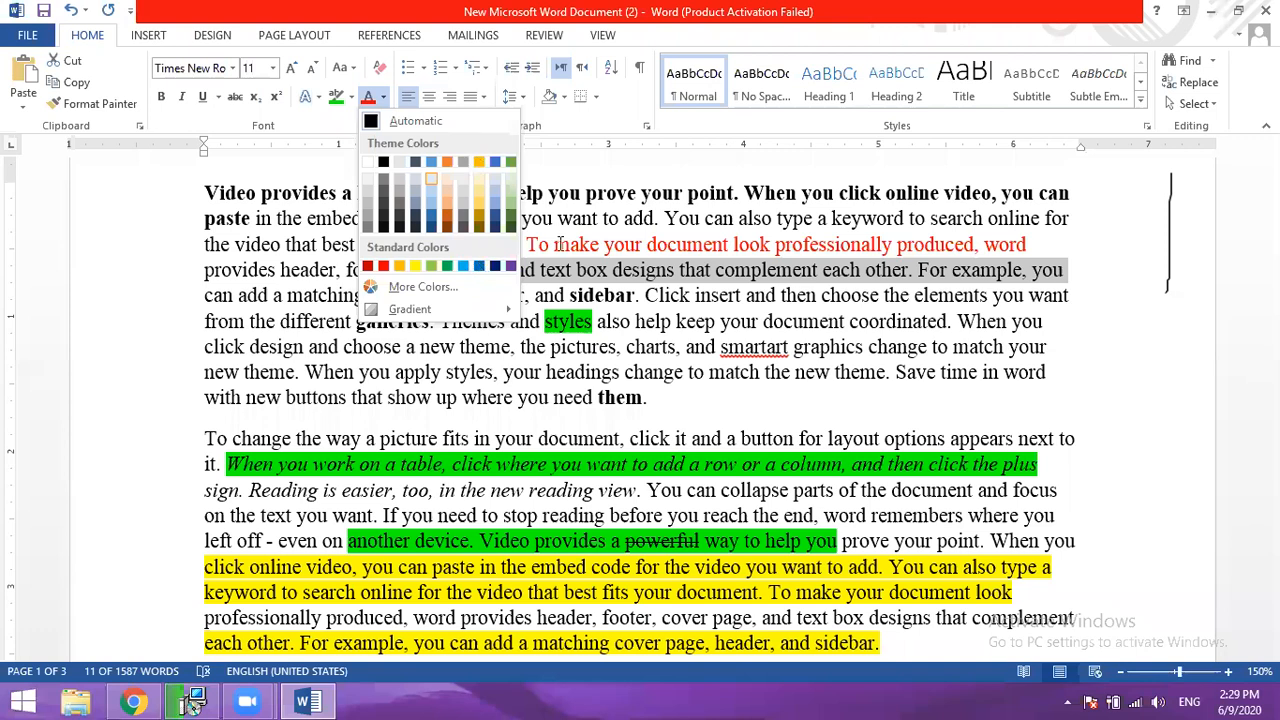
left_click_drag(505, 373, 1048, 384)
left_click(385, 98)
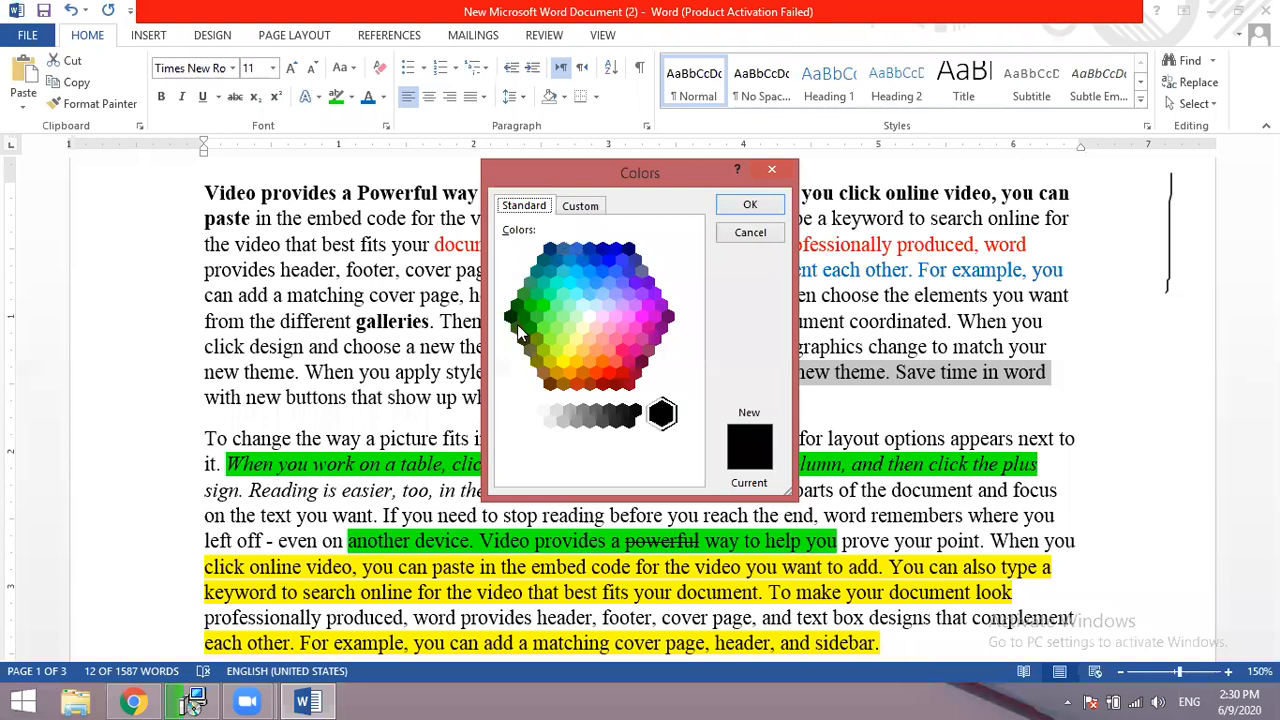
left_click(615, 318)
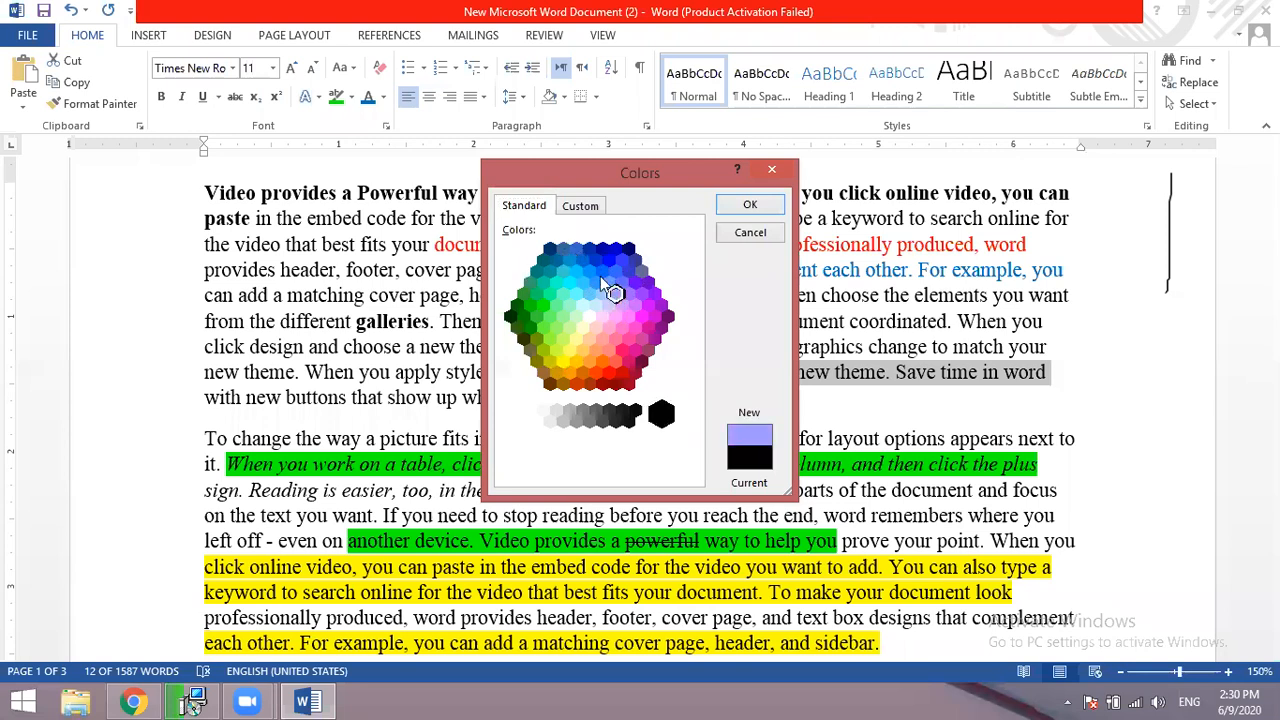
left_click(581, 206)
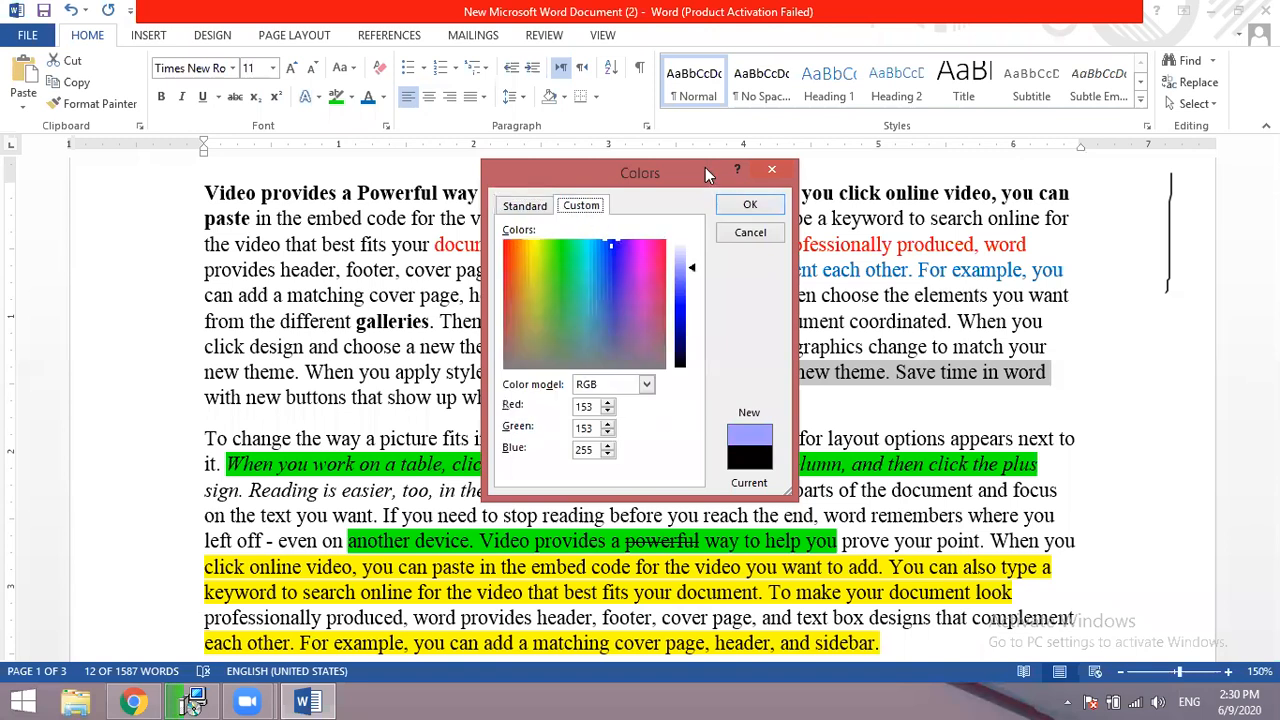
left_click_drag(705, 167, 718, 143)
left_click_drag(625, 226, 600, 274)
left_click_drag(600, 270, 600, 268)
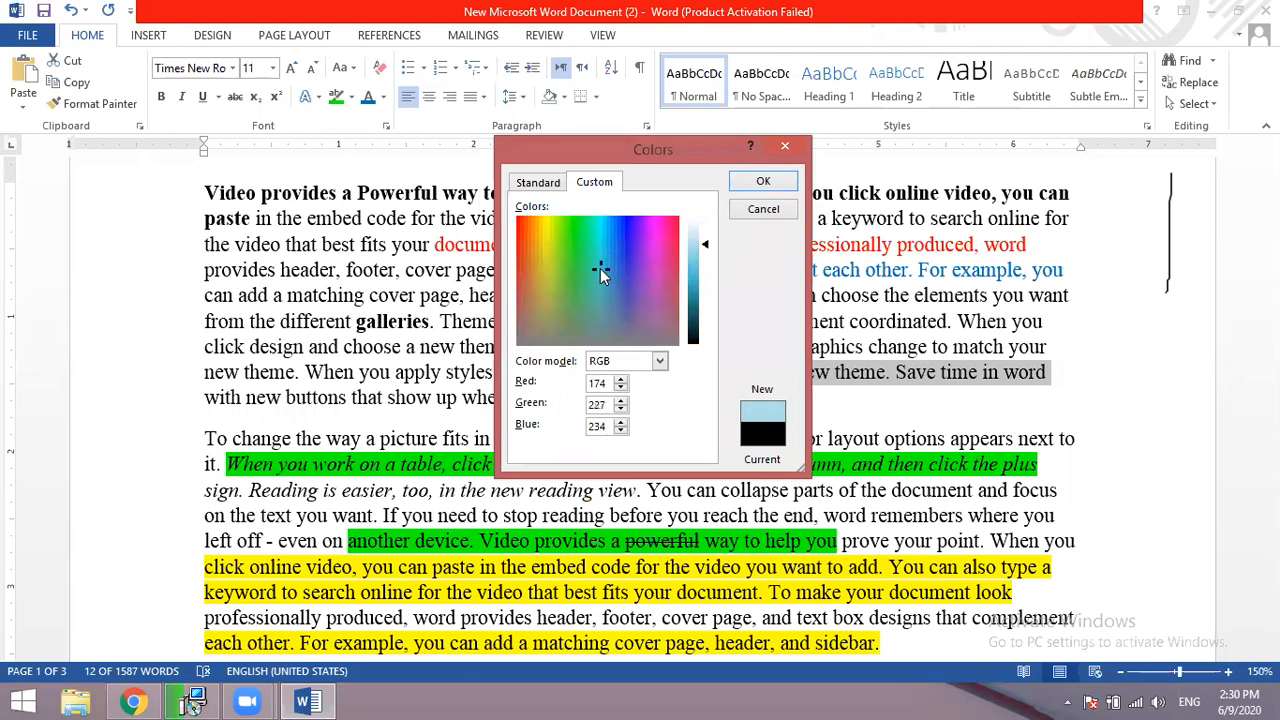
left_click(541, 270)
left_click_drag(540, 270, 611, 266)
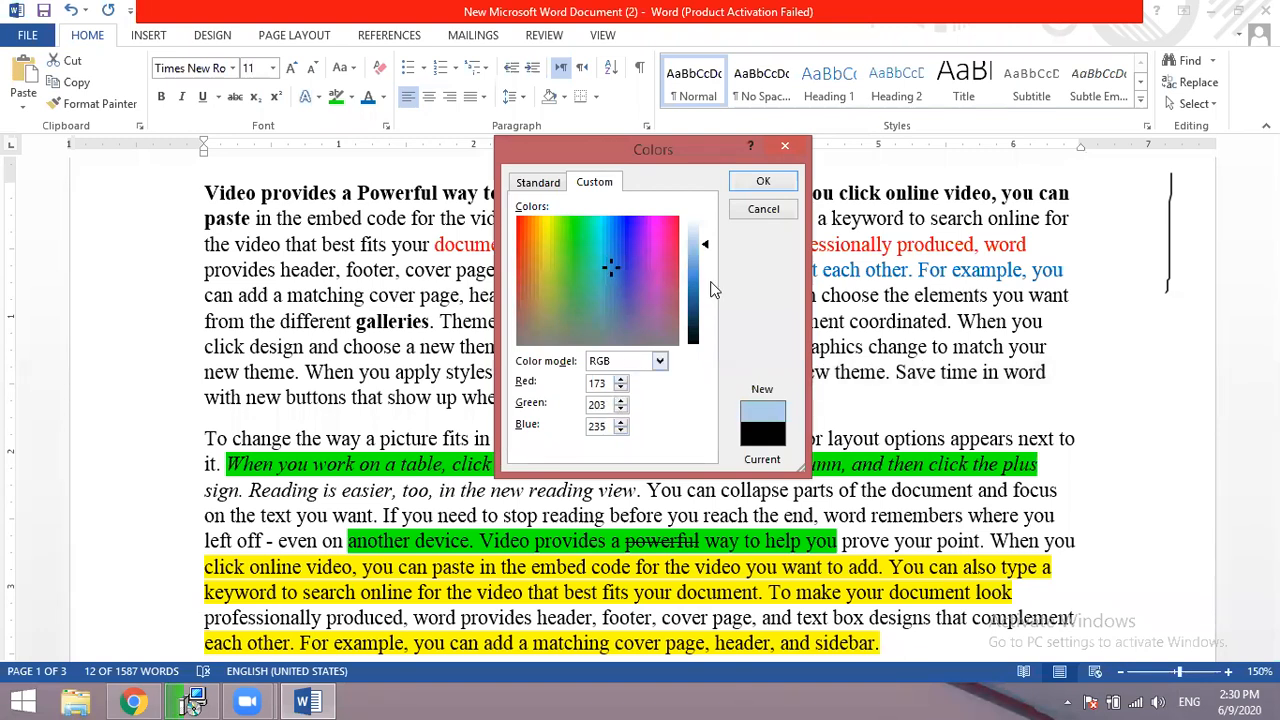
left_click(776, 208)
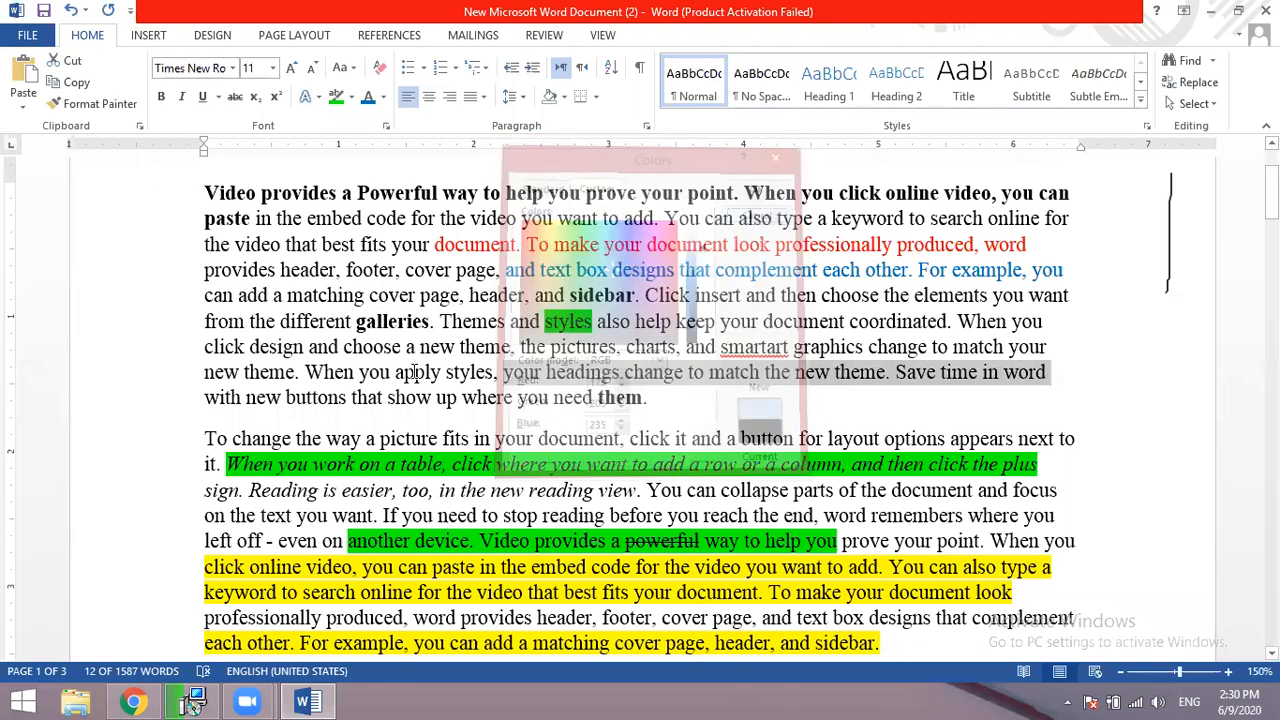